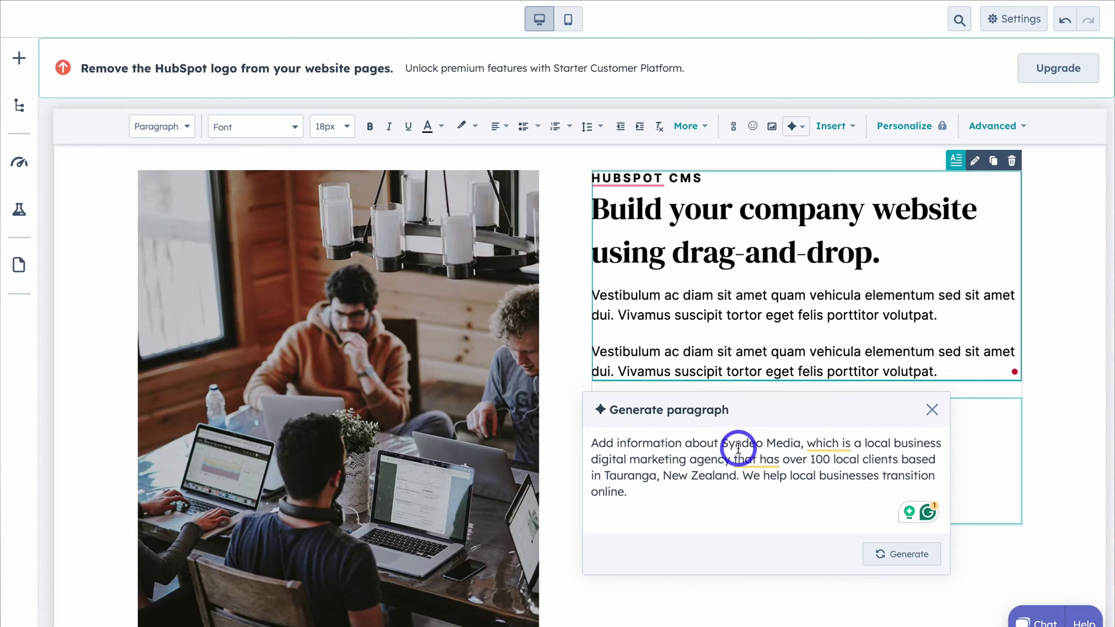
Generate the AI paragraph about Syndeo Media
click(898, 556)
scroll(855, 507, down, 1)
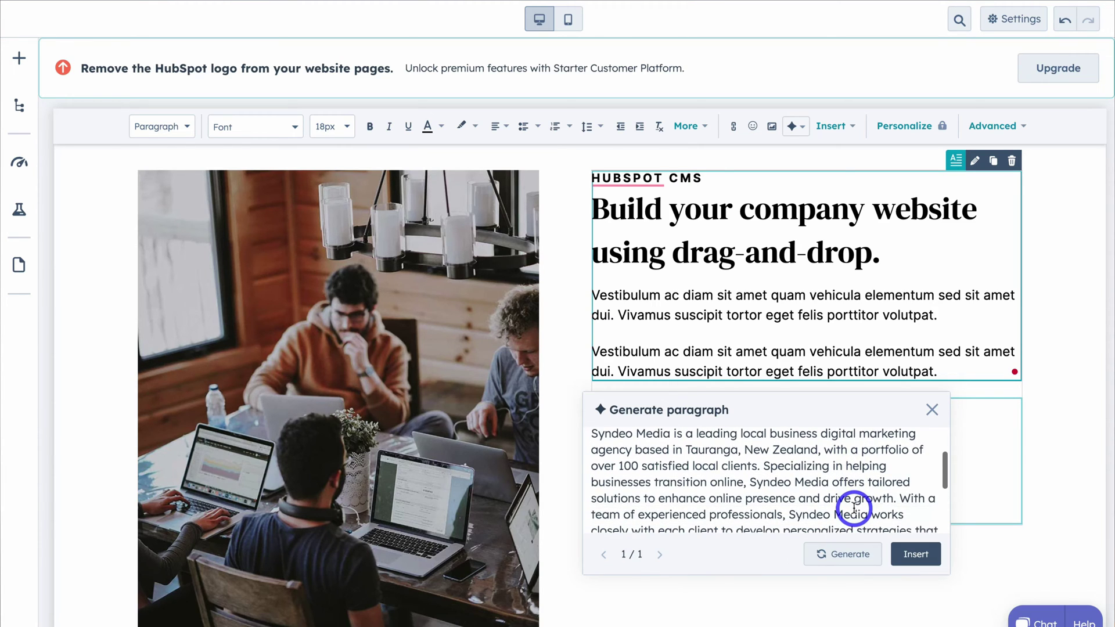
scroll(854, 507, down, 3)
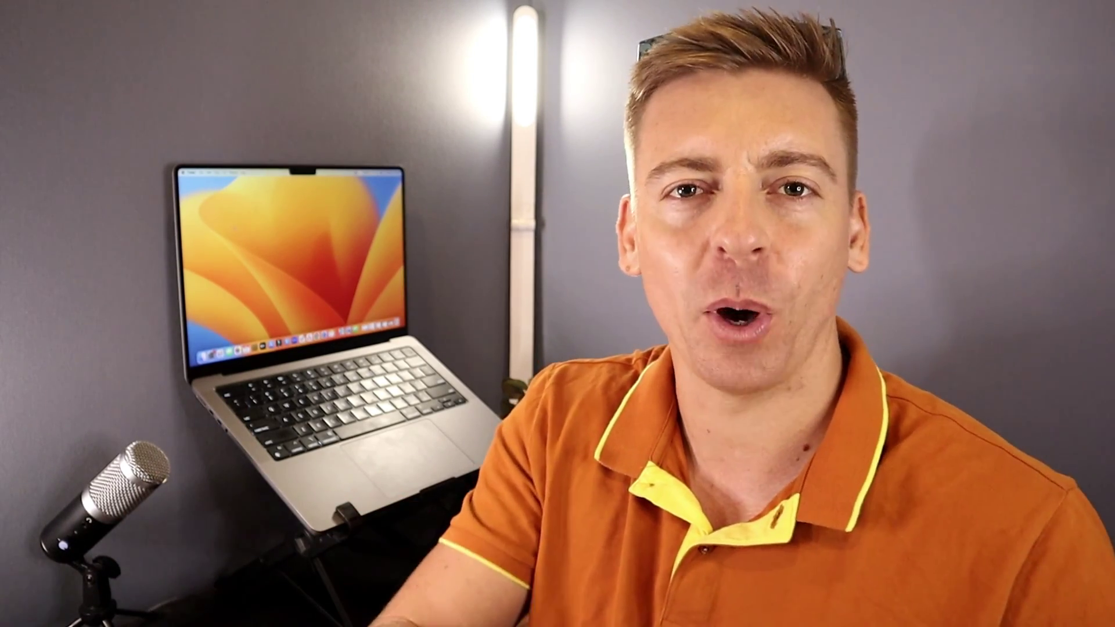
Enlarge the hero's SYNDEO MEDIA label to 20px
click(513, 261)
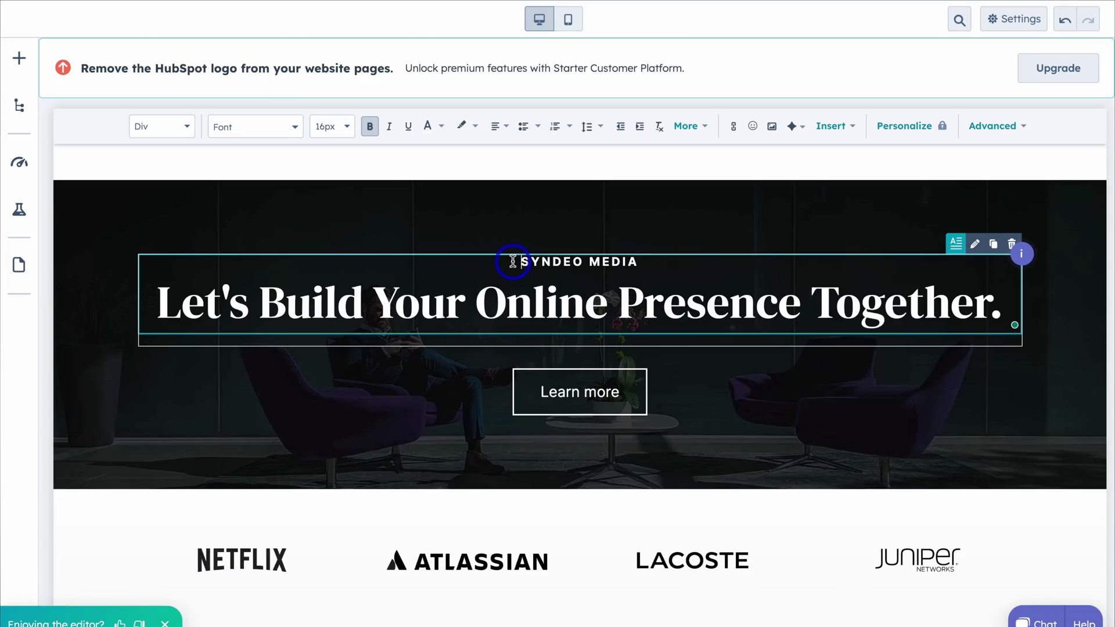
drag(512, 261, 638, 262)
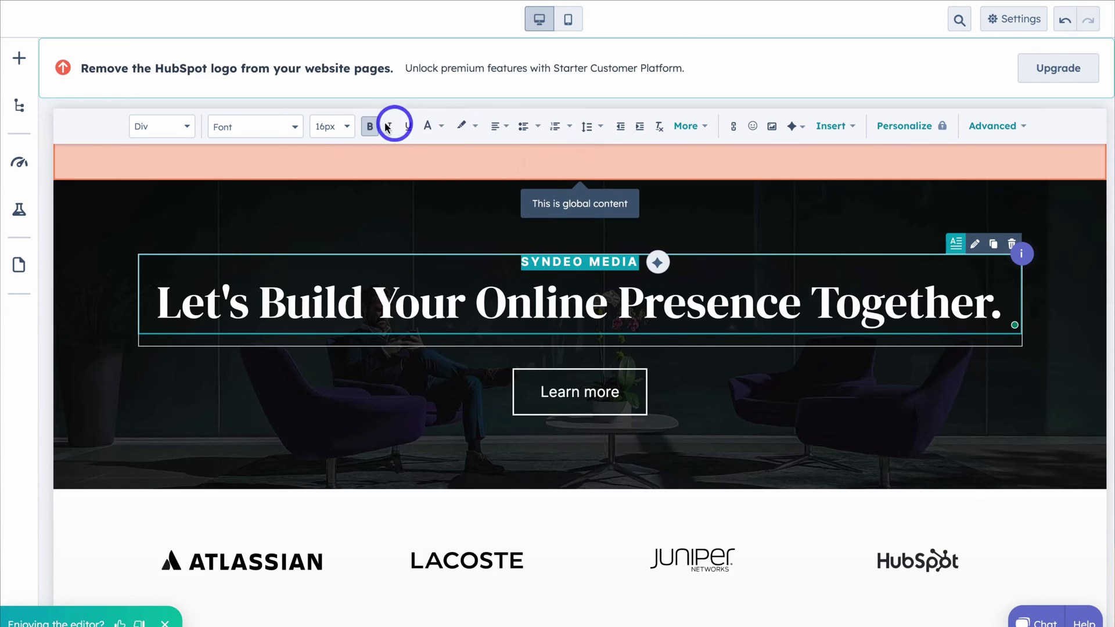
click(332, 126)
click(324, 218)
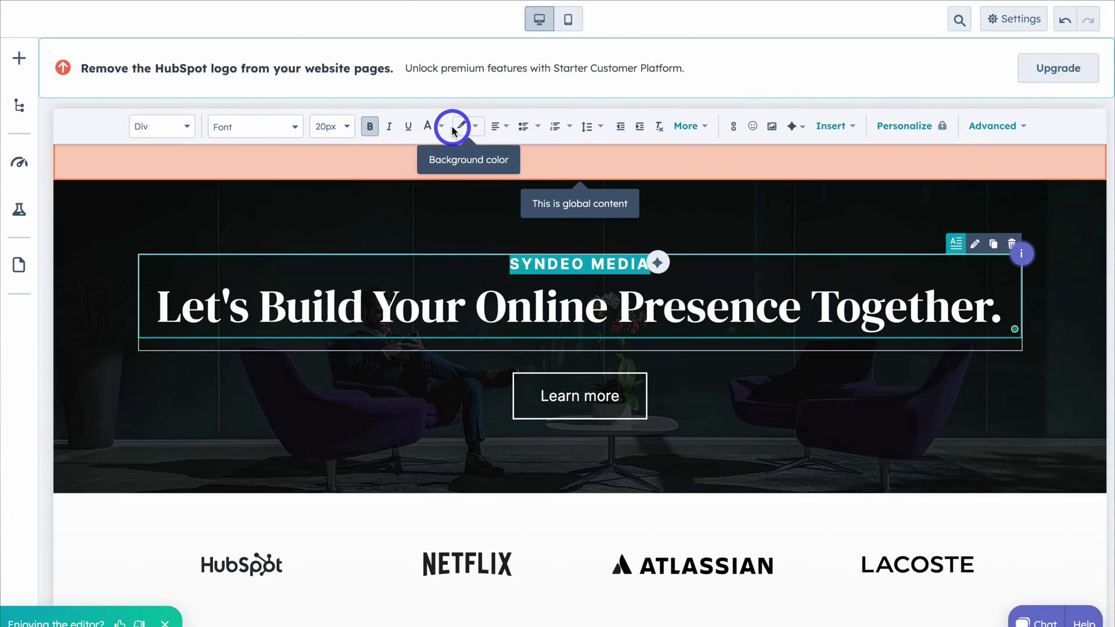
scroll(626, 209, down, 8)
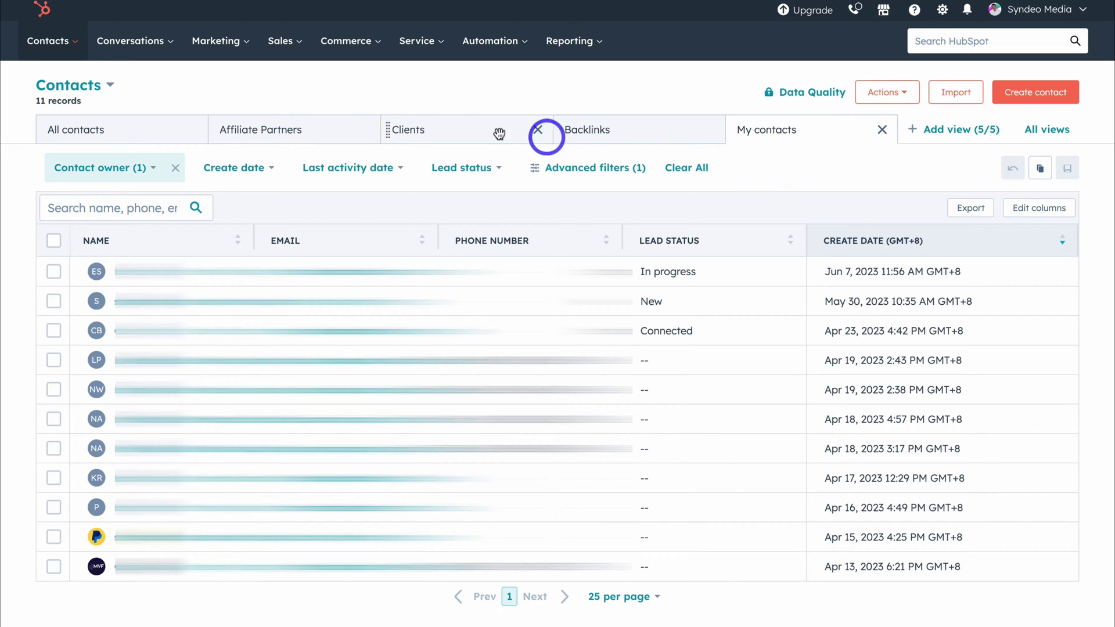
Go to Marketing > Website > Website Pages
click(243, 45)
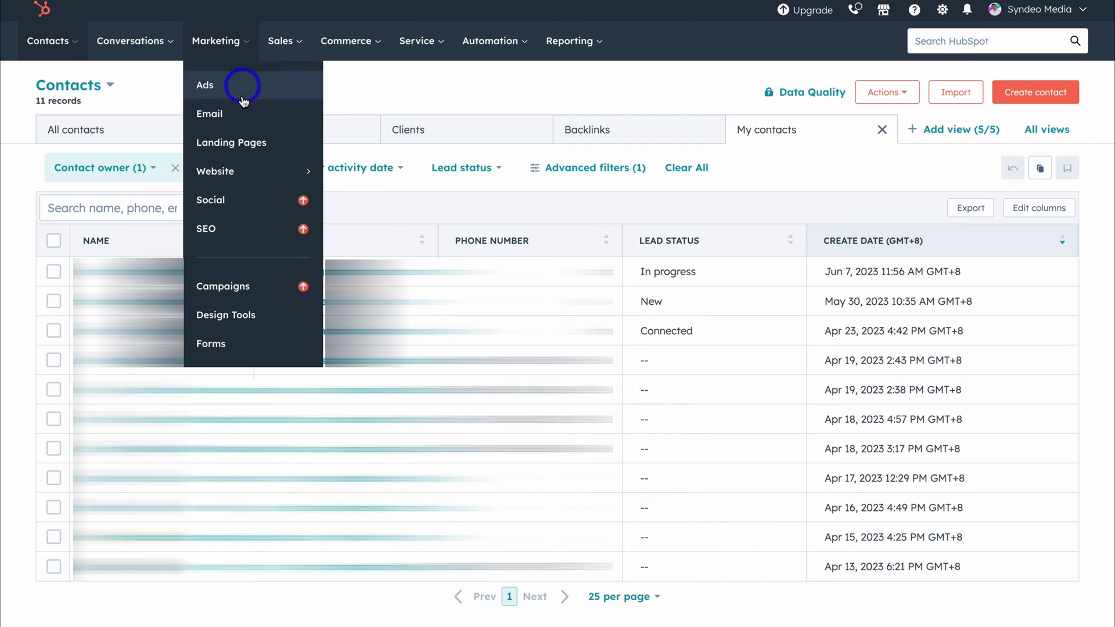
mouse_move(240, 174)
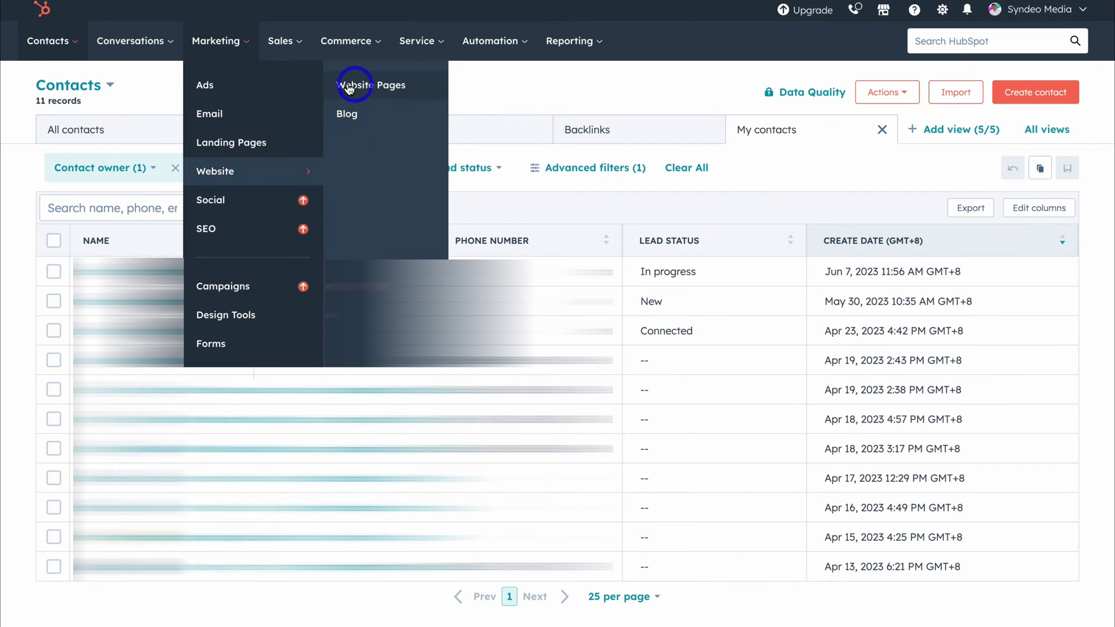
click(428, 87)
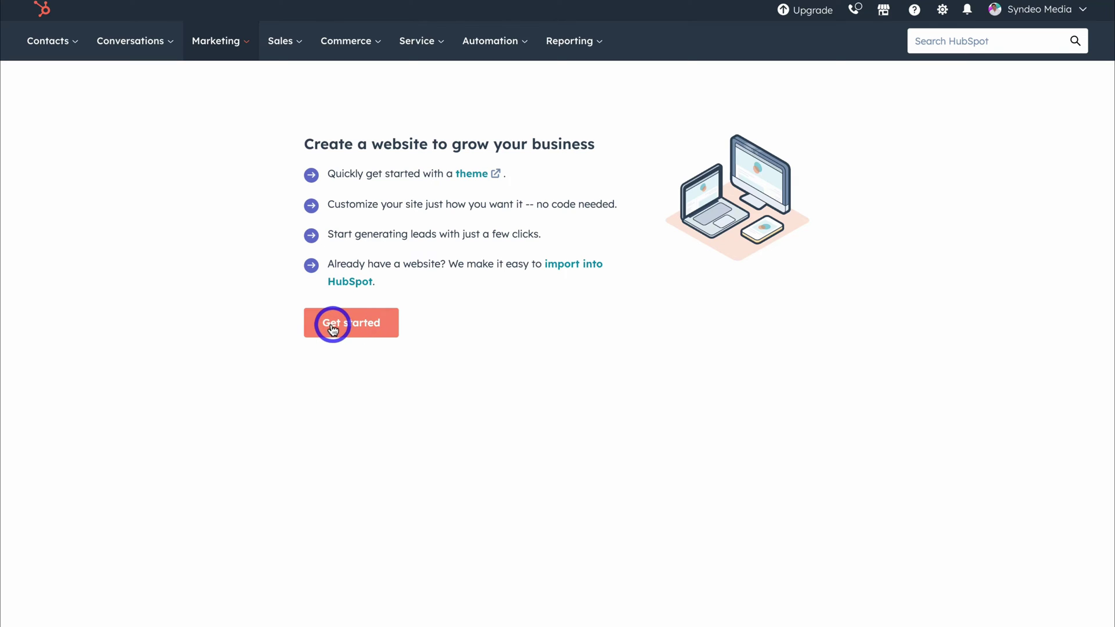
Start the website setup and choose to replace the Growth theme
click(358, 329)
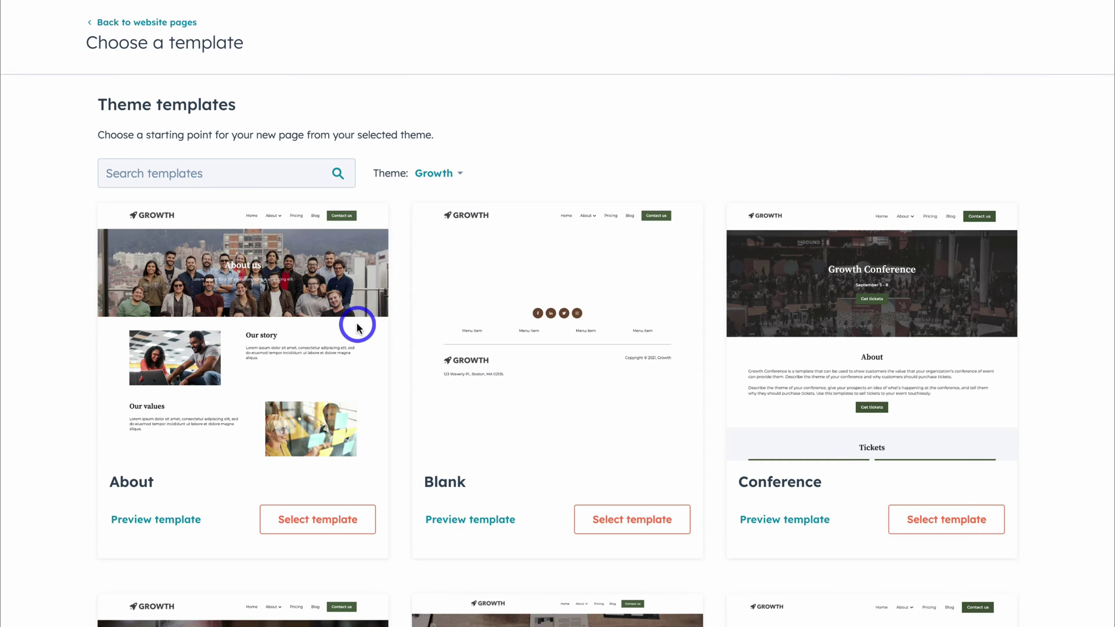
scroll(358, 327, down, 3)
scroll(424, 322, down, 4)
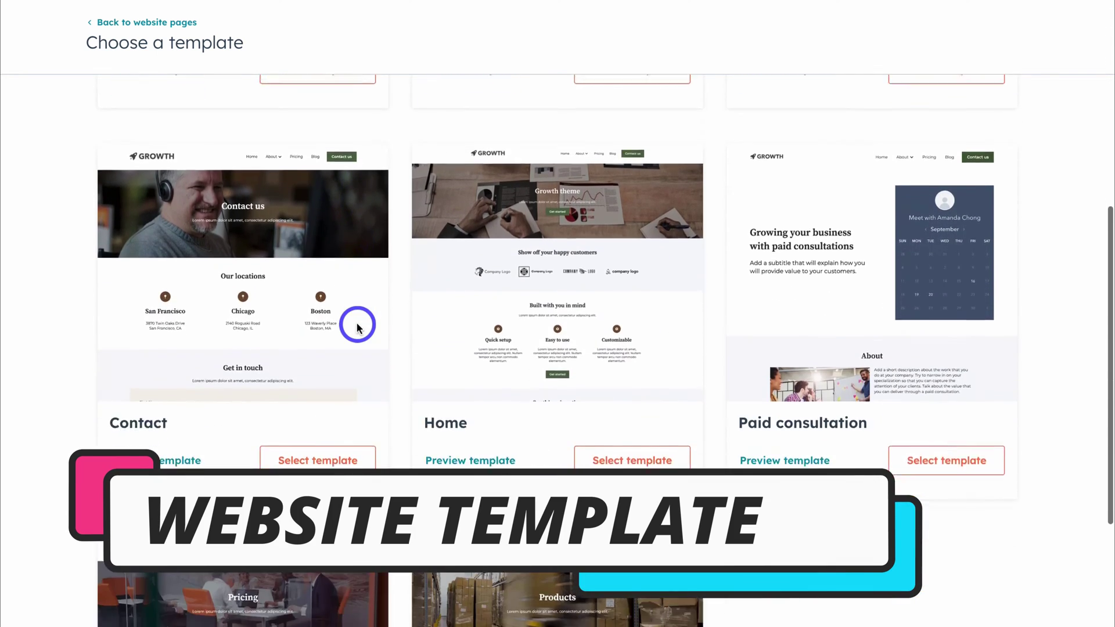
scroll(360, 324, up, 8)
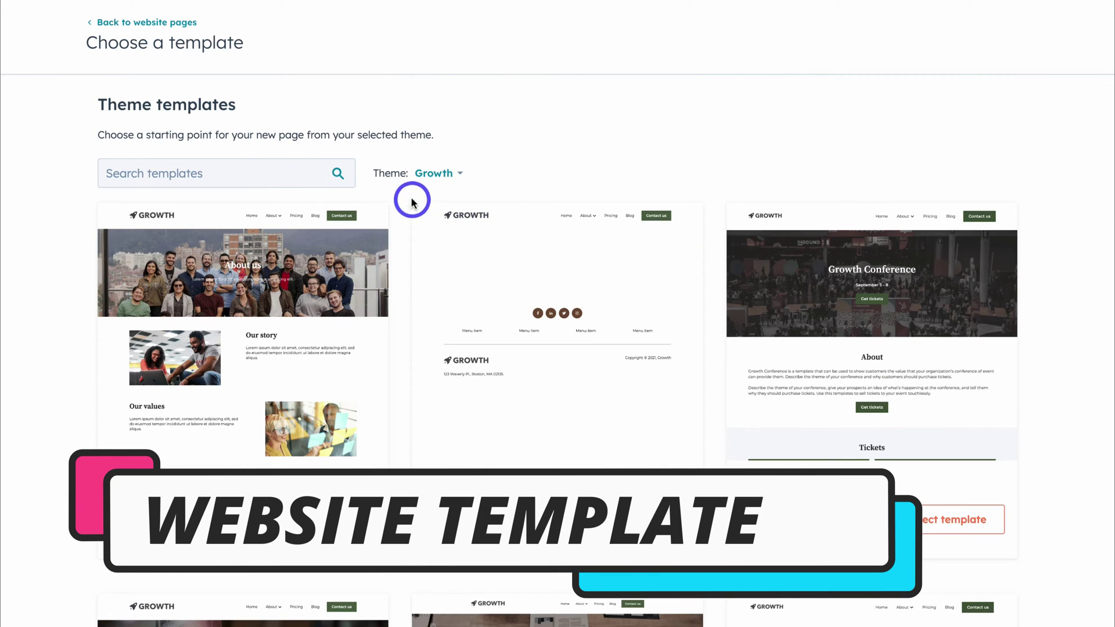
scroll(439, 194, down, 1)
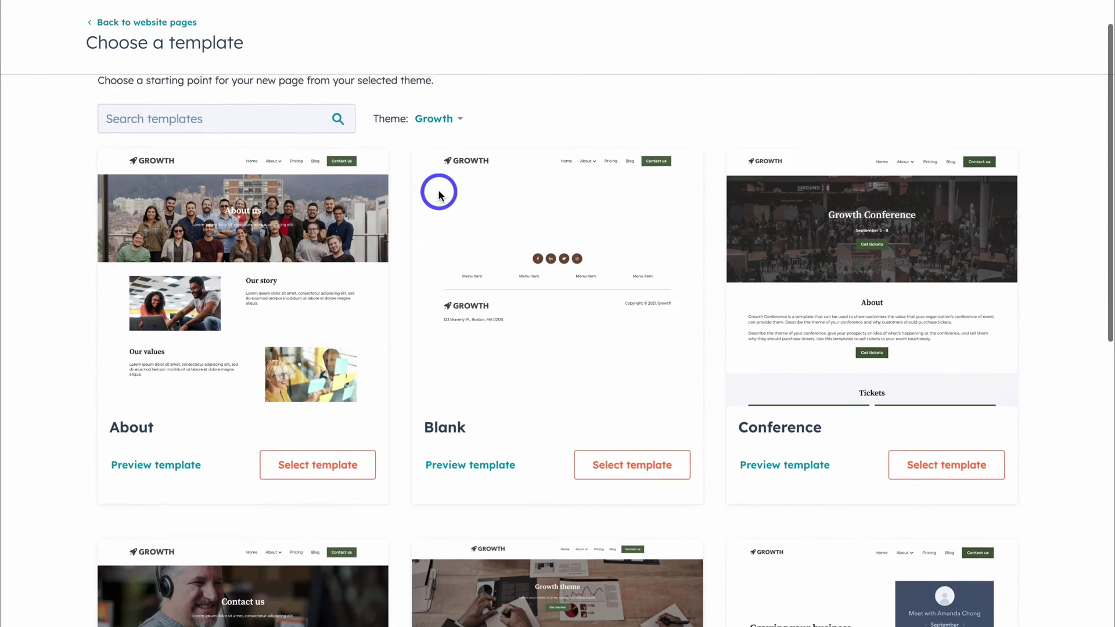
scroll(314, 225, down, 3)
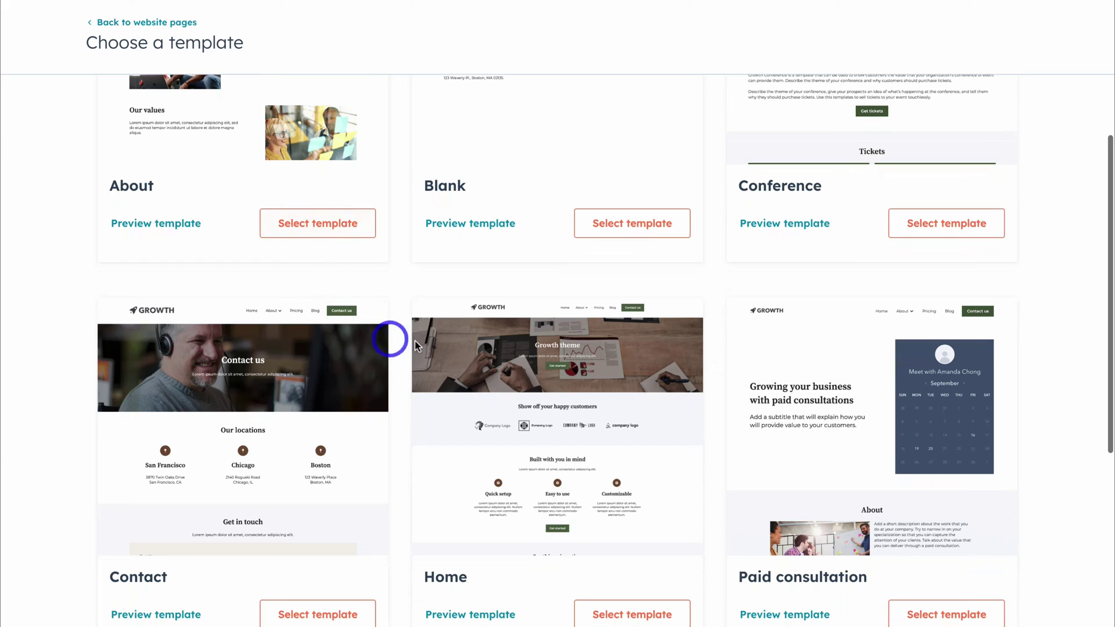
scroll(494, 340, up, 4)
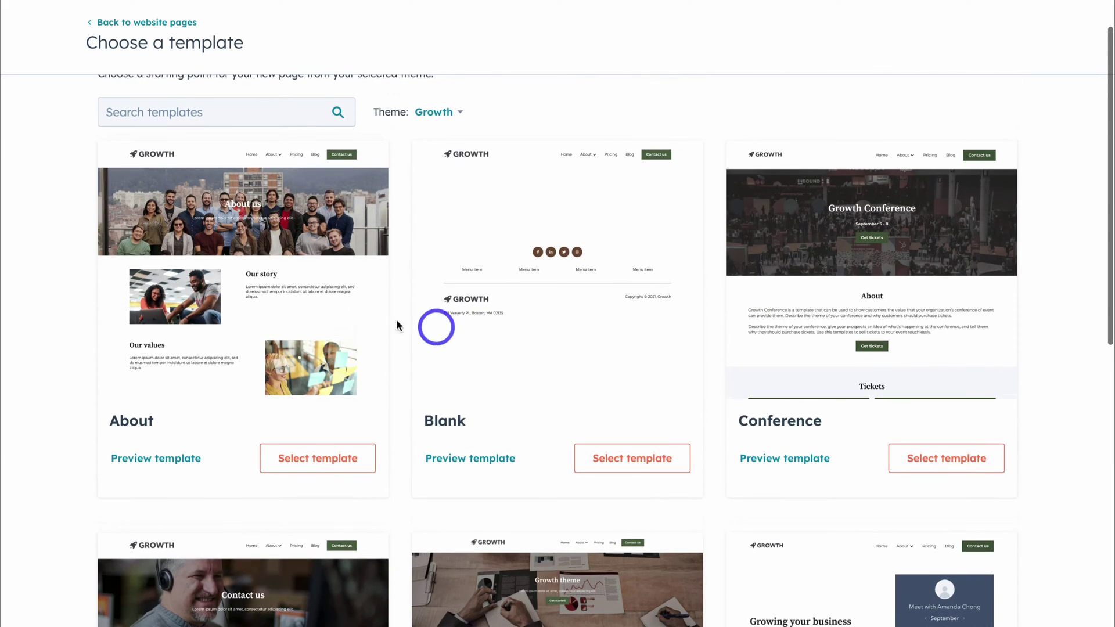
scroll(273, 290, up, 1)
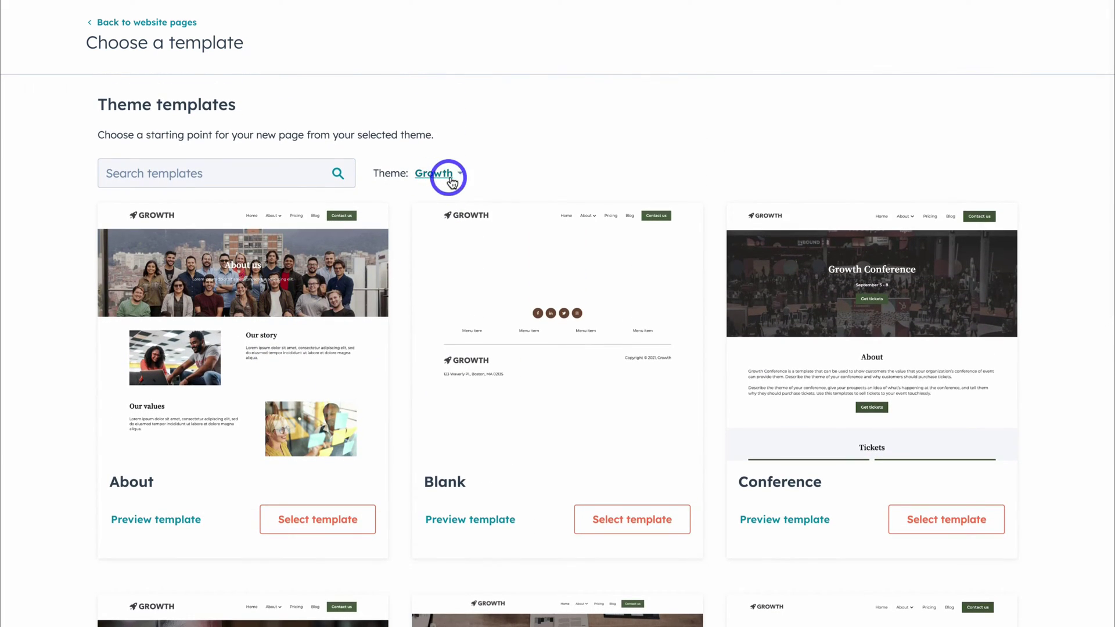
click(446, 176)
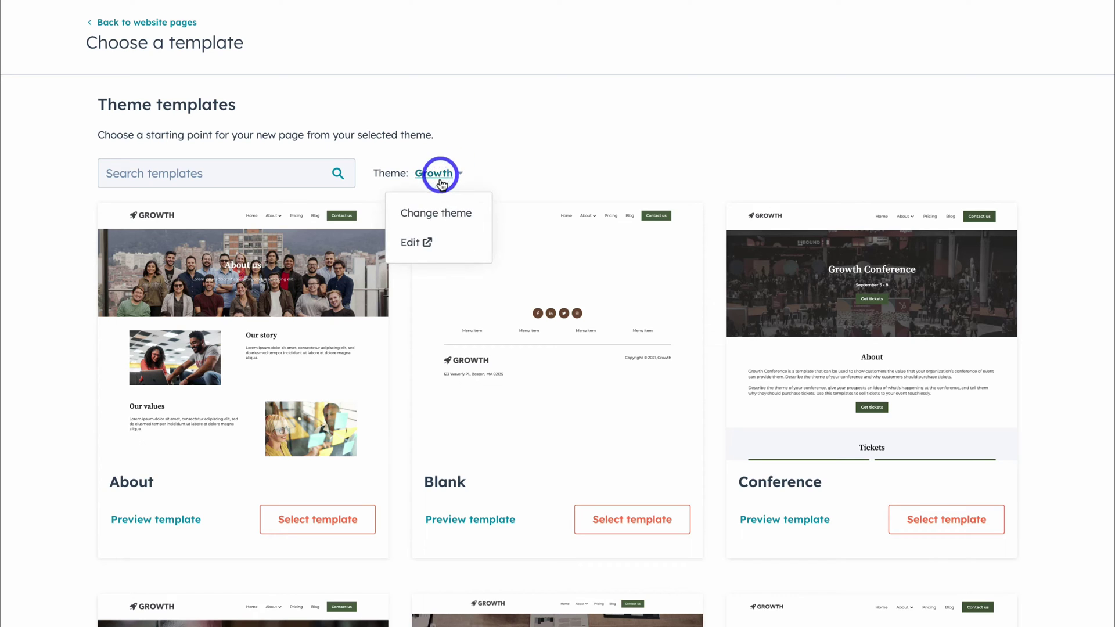
click(463, 215)
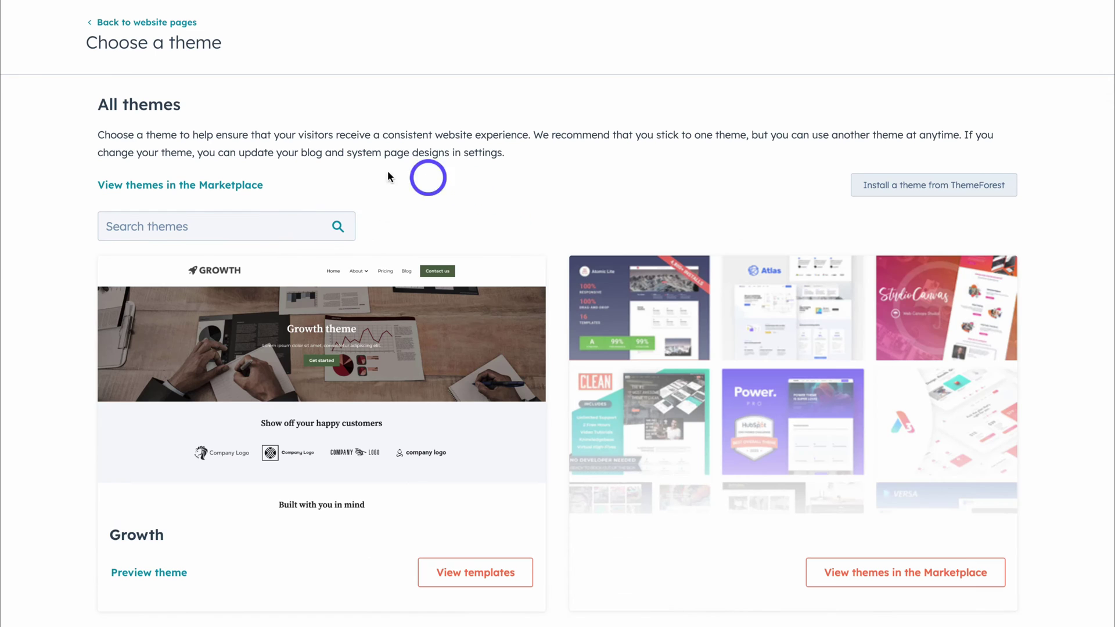
Browse Marketplace themes filtered to Price: Free and Rating 4 stars & up
click(220, 187)
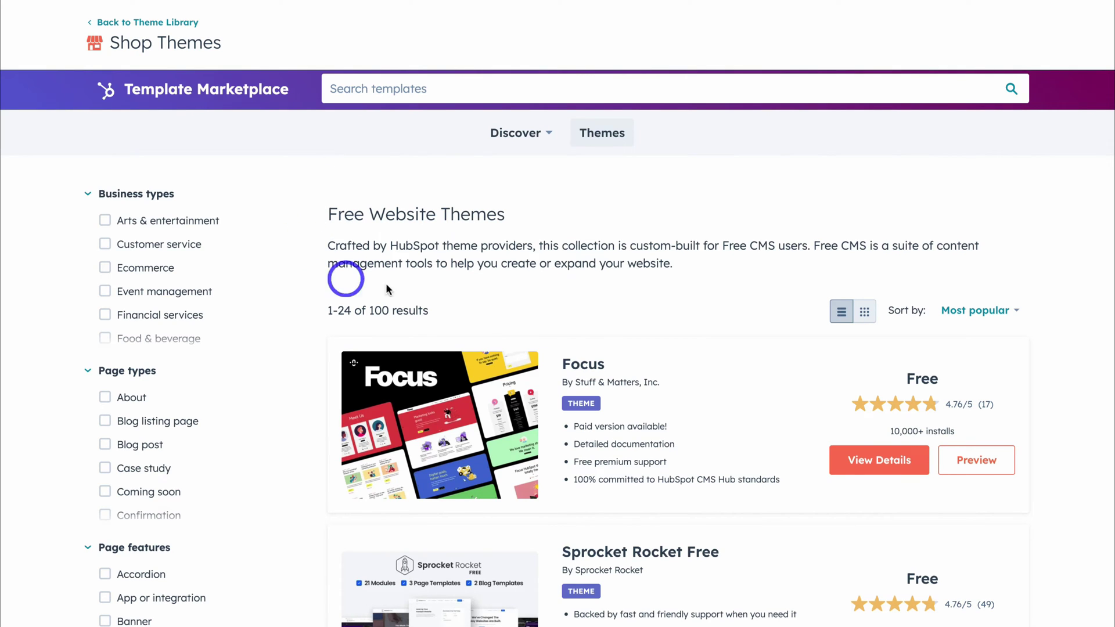
scroll(389, 232, down, 3)
scroll(389, 230, down, 5)
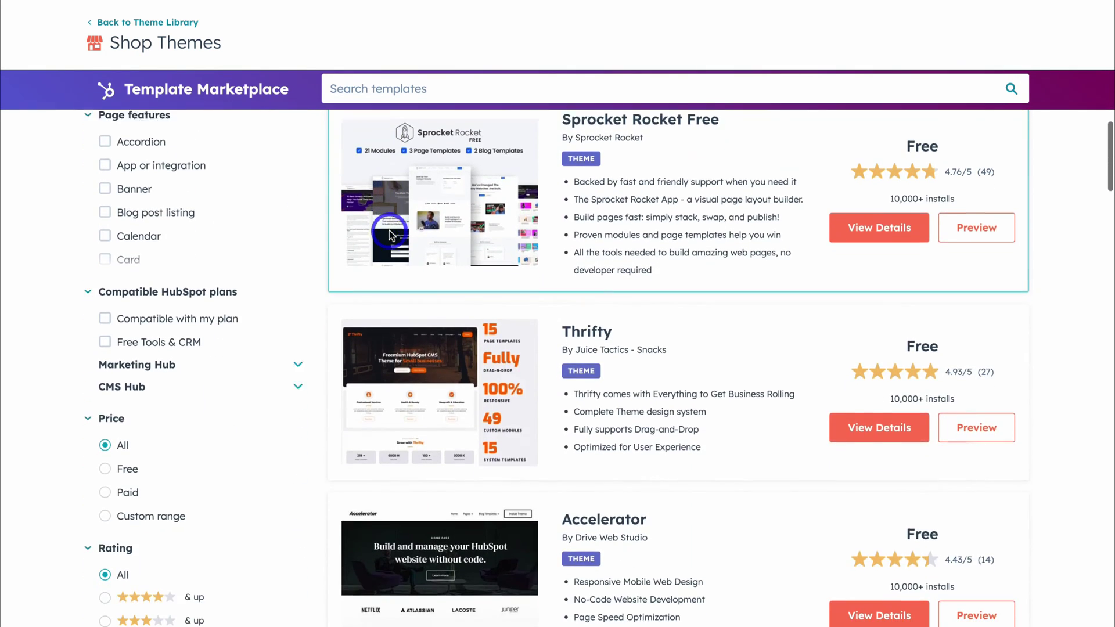
click(105, 450)
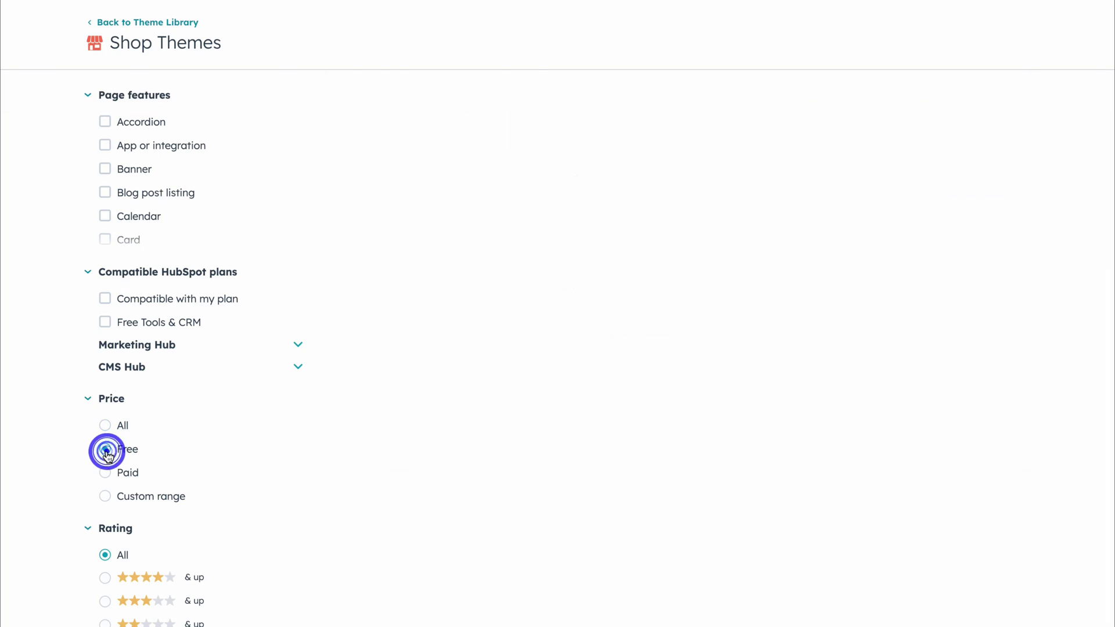
click(105, 578)
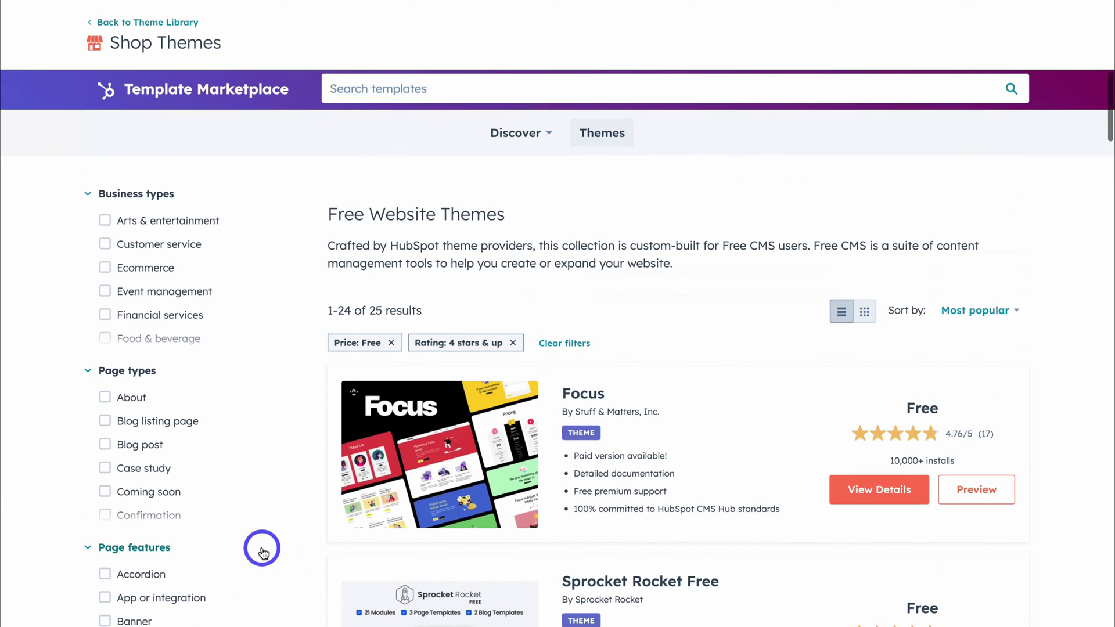
scroll(645, 480, down, 10)
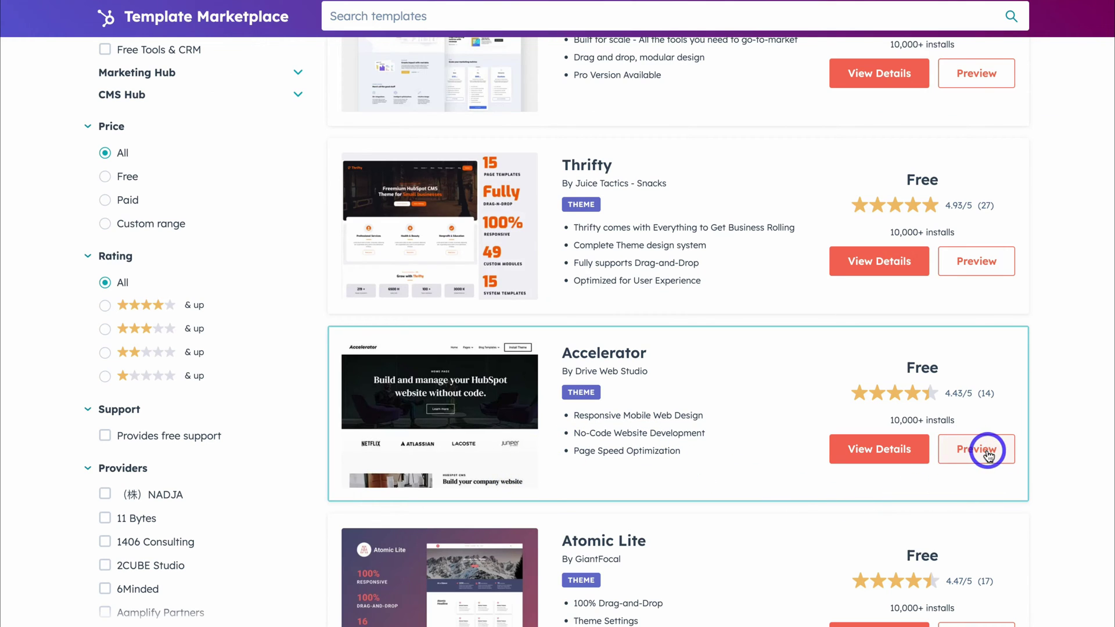
Install the free Accelerator theme by Drive Web Studio and make it the active theme
click(877, 451)
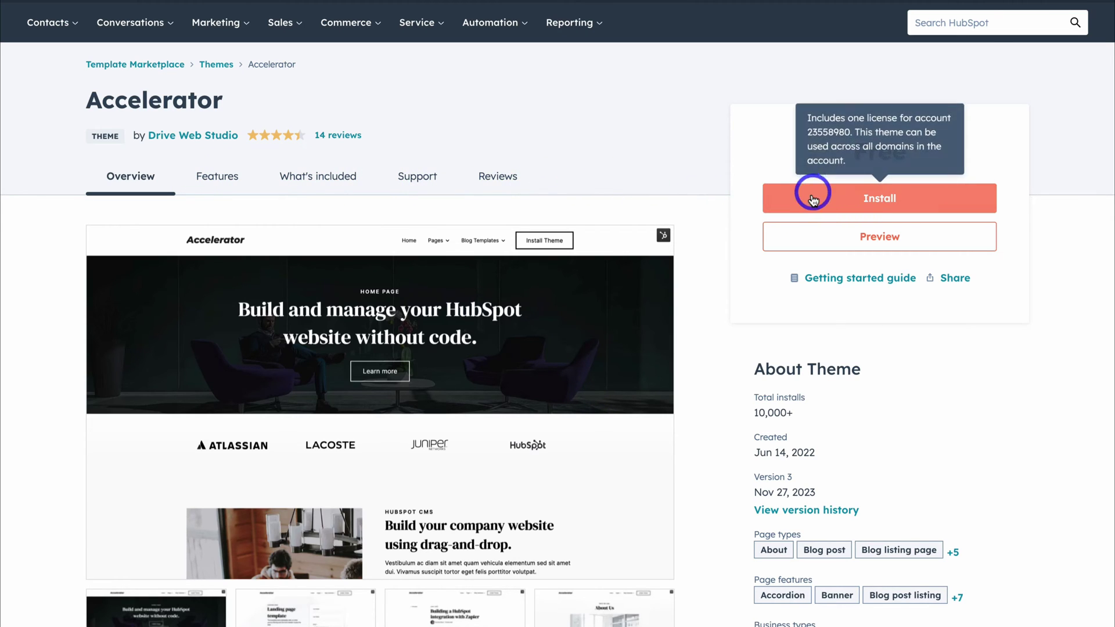
click(932, 202)
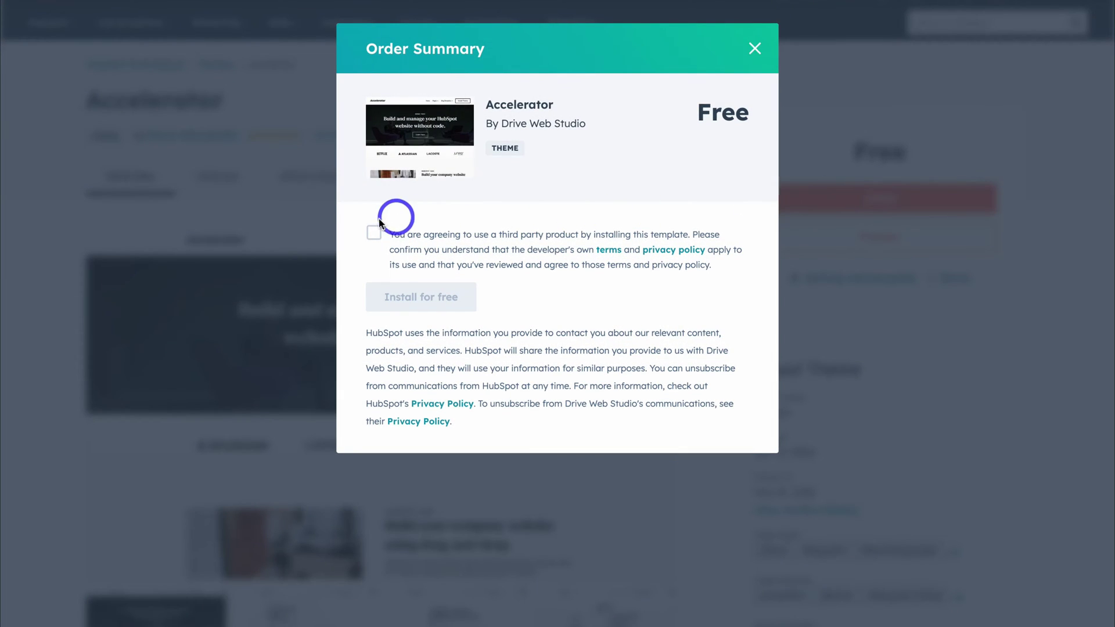
click(374, 232)
click(438, 302)
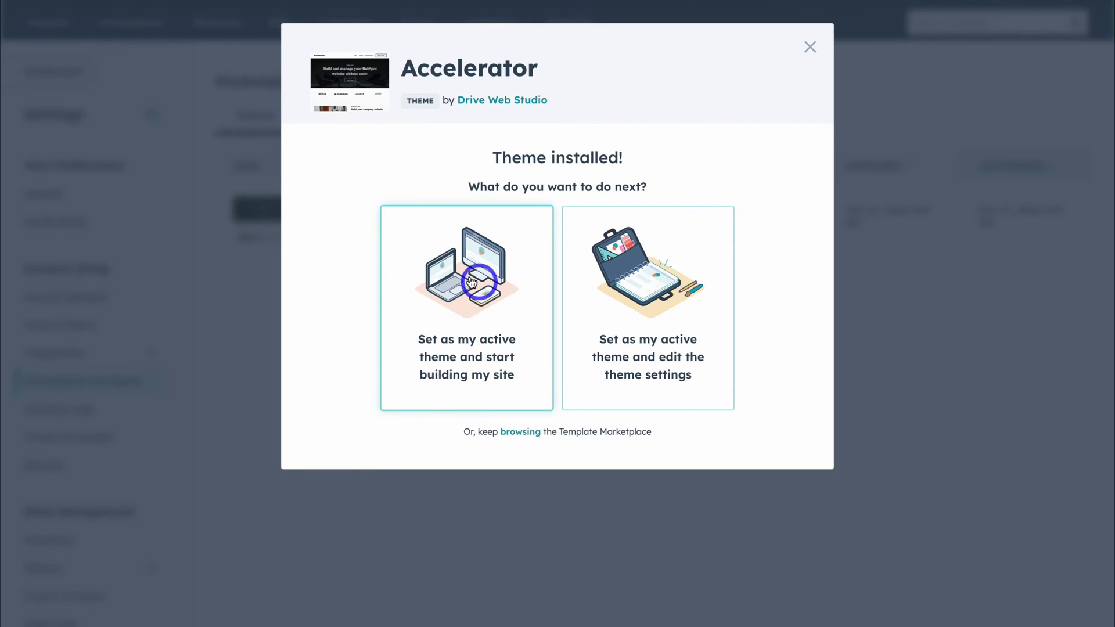
click(470, 325)
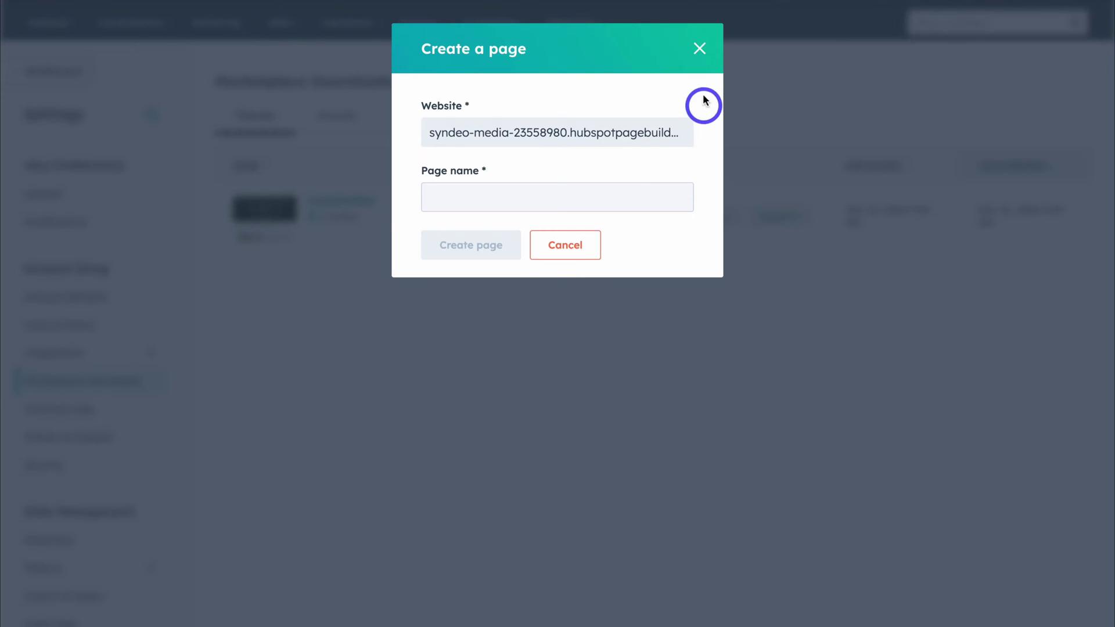
click(699, 49)
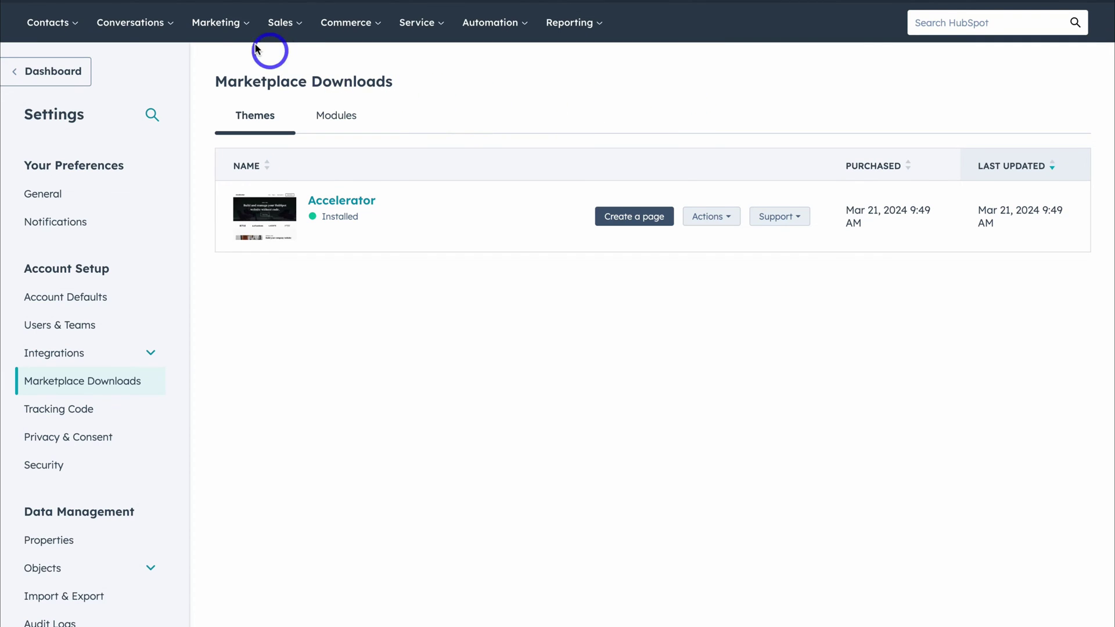
Return to the Website Pages setup and bring up the theme chooser
click(229, 25)
mouse_move(253, 161)
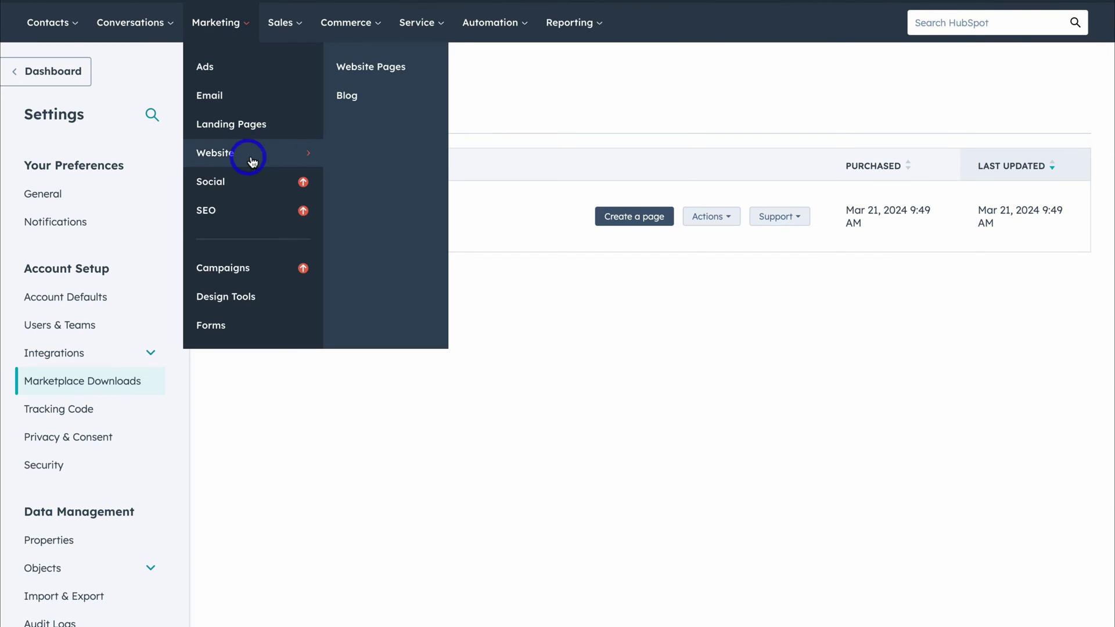
click(407, 66)
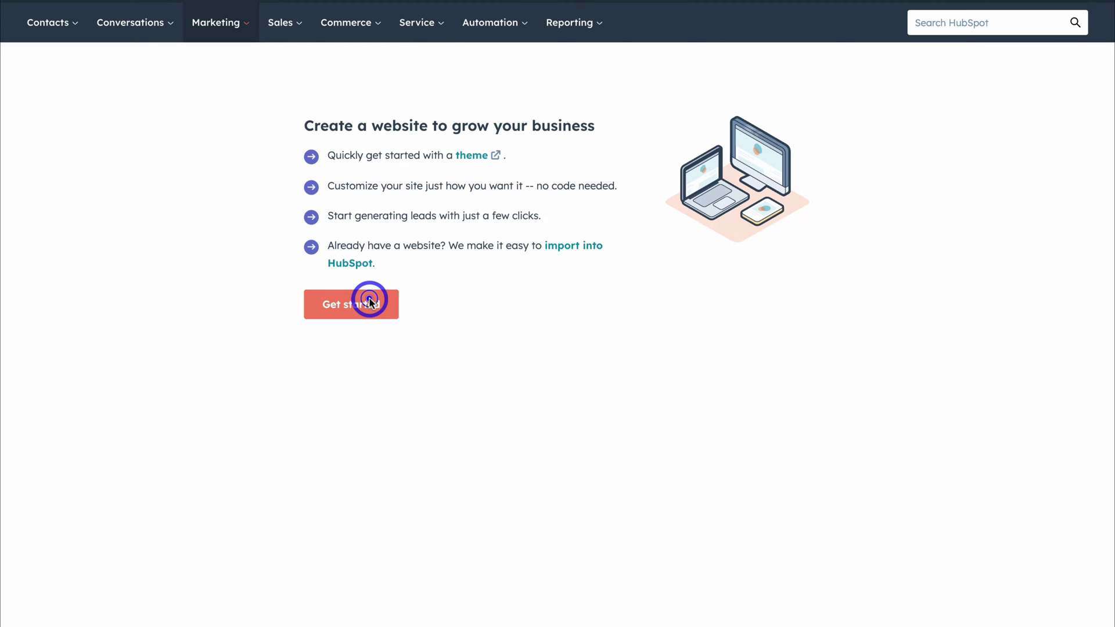
click(368, 301)
click(434, 175)
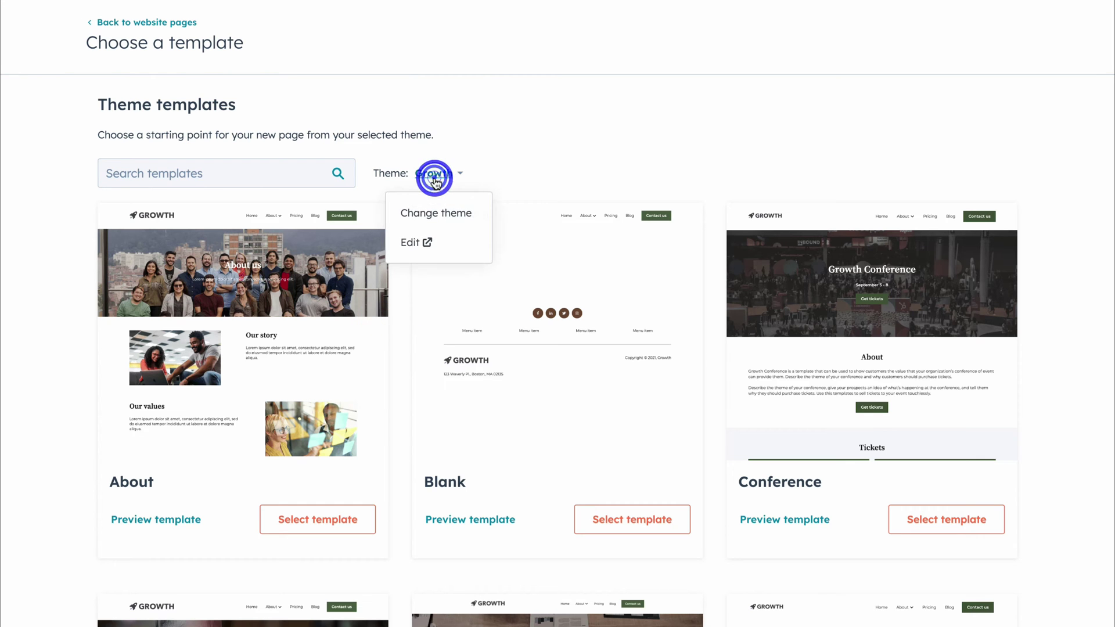
click(463, 213)
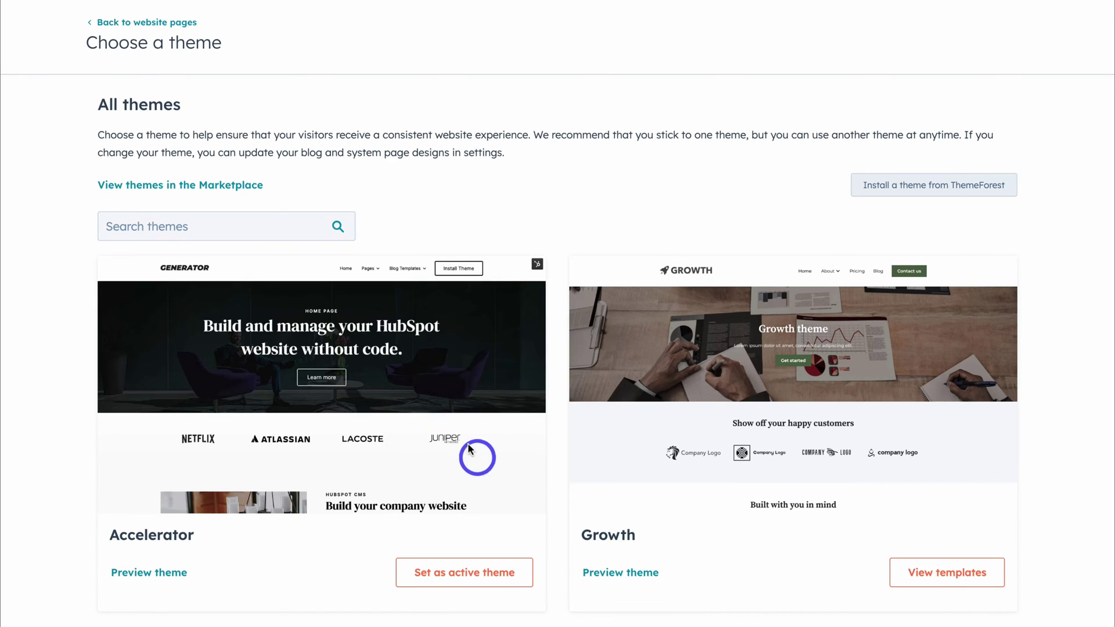
Set Accelerator as the active theme and browse its templates down to Home
click(513, 574)
scroll(514, 577, down, 5)
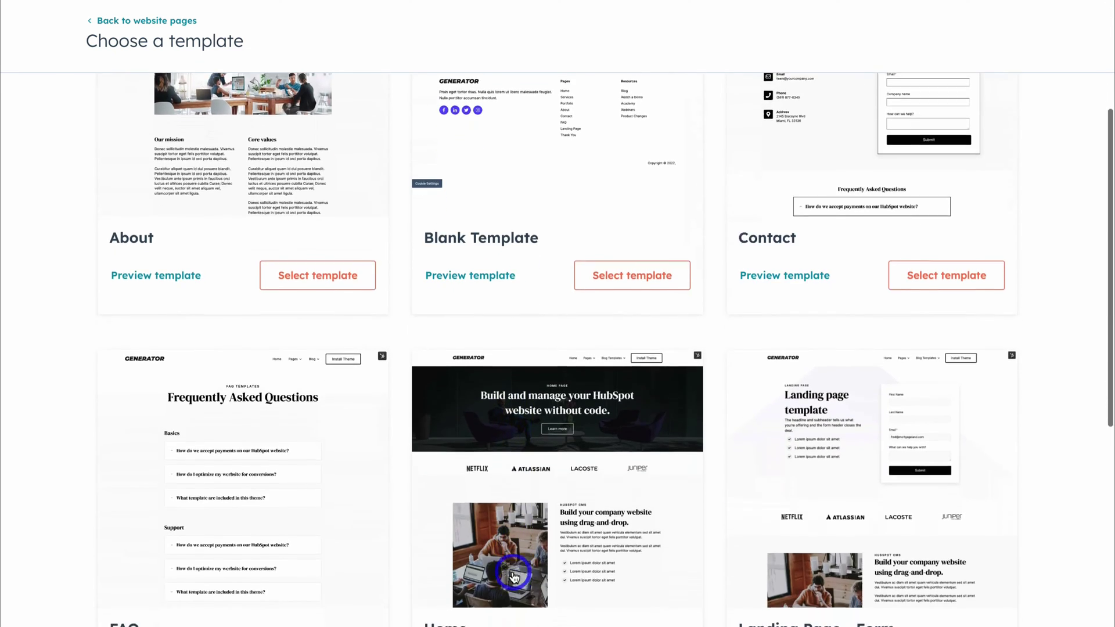
scroll(514, 577, down, 3)
scroll(514, 576, up, 7)
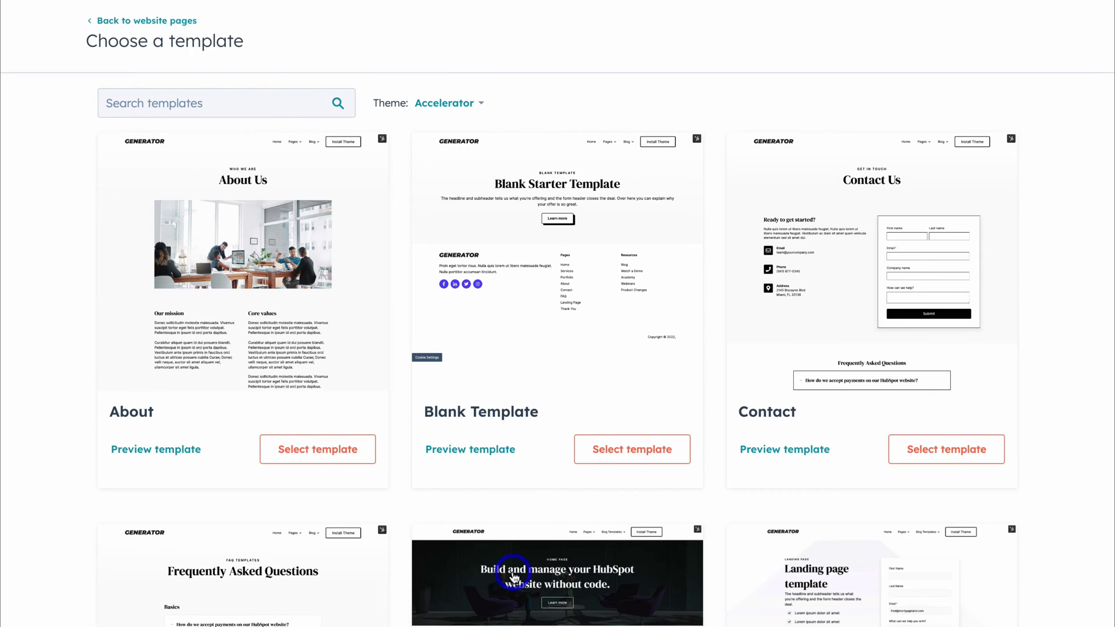
scroll(246, 360, down, 4)
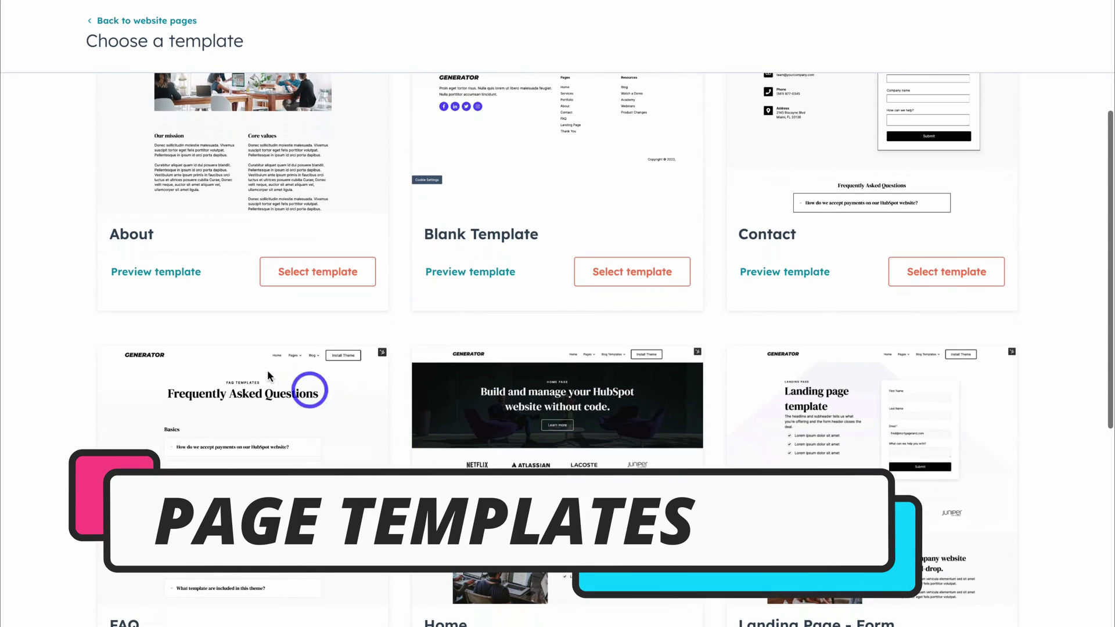
scroll(246, 368, down, 3)
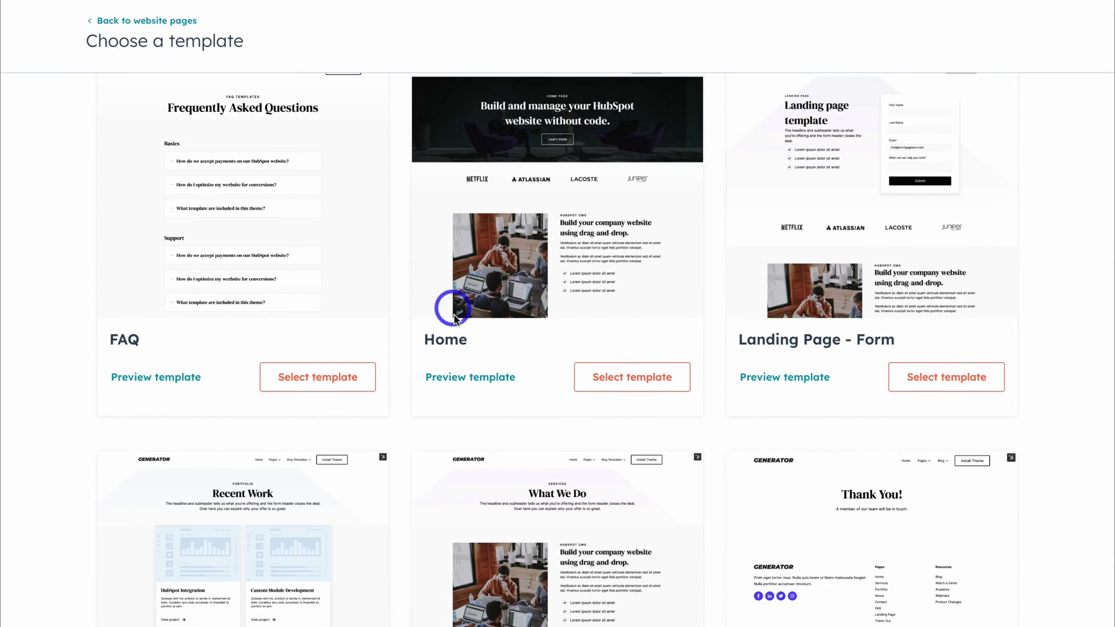
Create a new page from the Accelerator Home template
click(640, 383)
scroll(639, 344, down, 20)
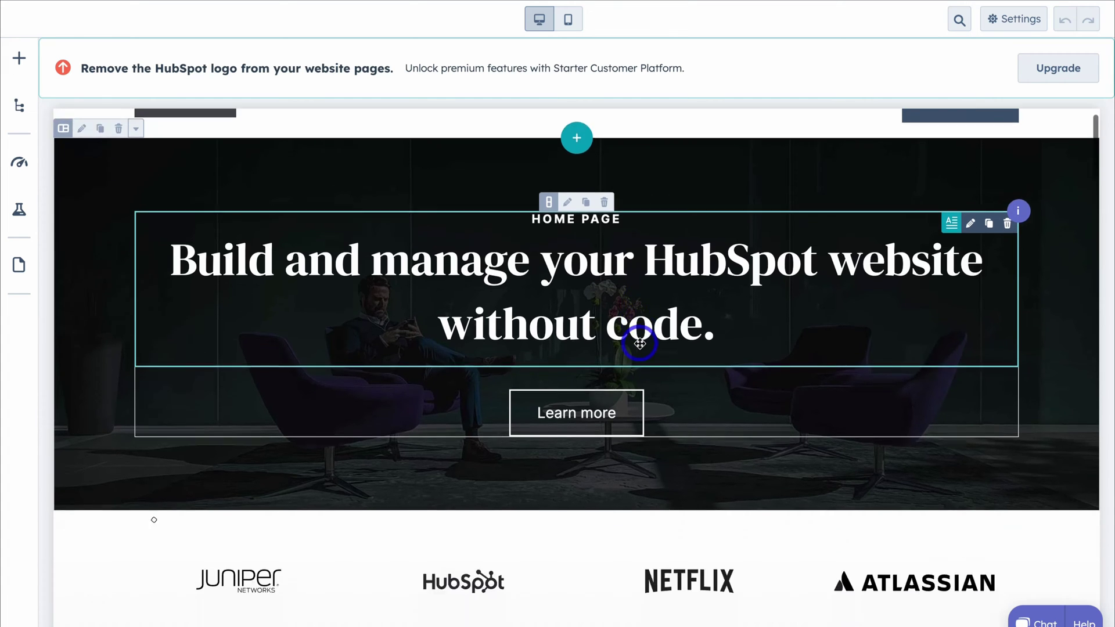
scroll(640, 343, up, 20)
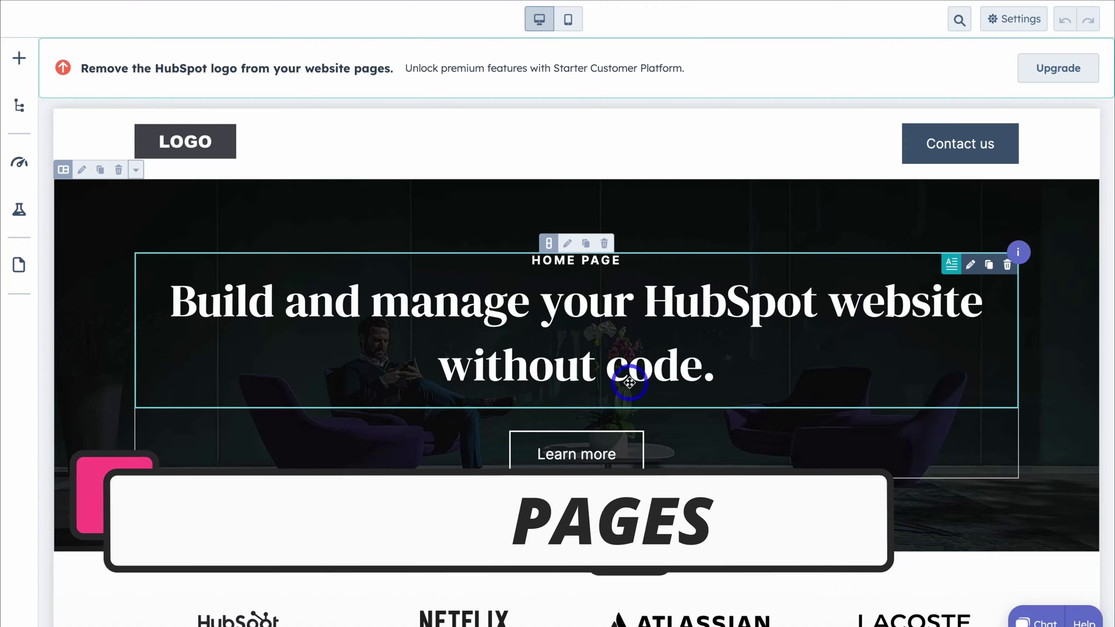
Change the hero heading to 'Let's Build Your Online Presence Together.' and select the hero section
click(722, 378)
drag(722, 378, 210, 308)
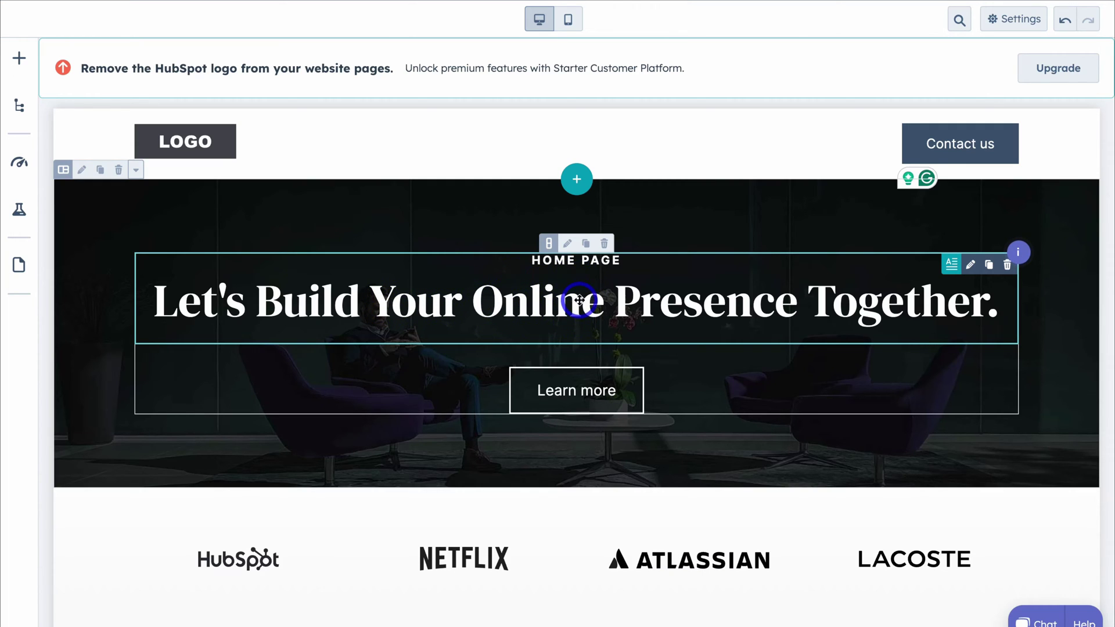
click(64, 173)
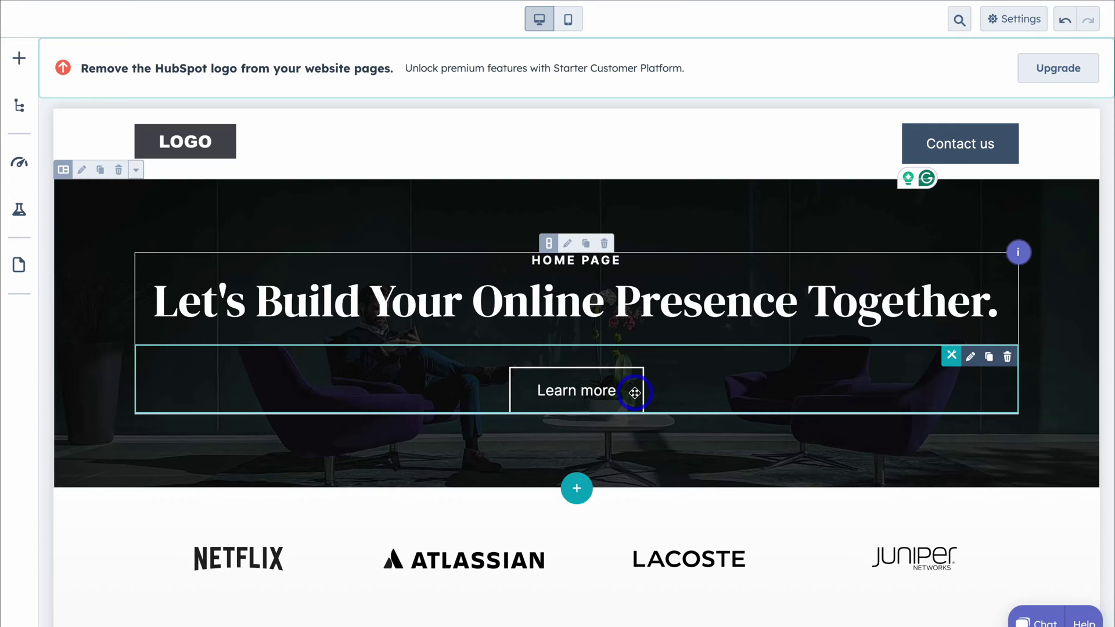
Review the hero section's background image settings and close them without changes
click(80, 171)
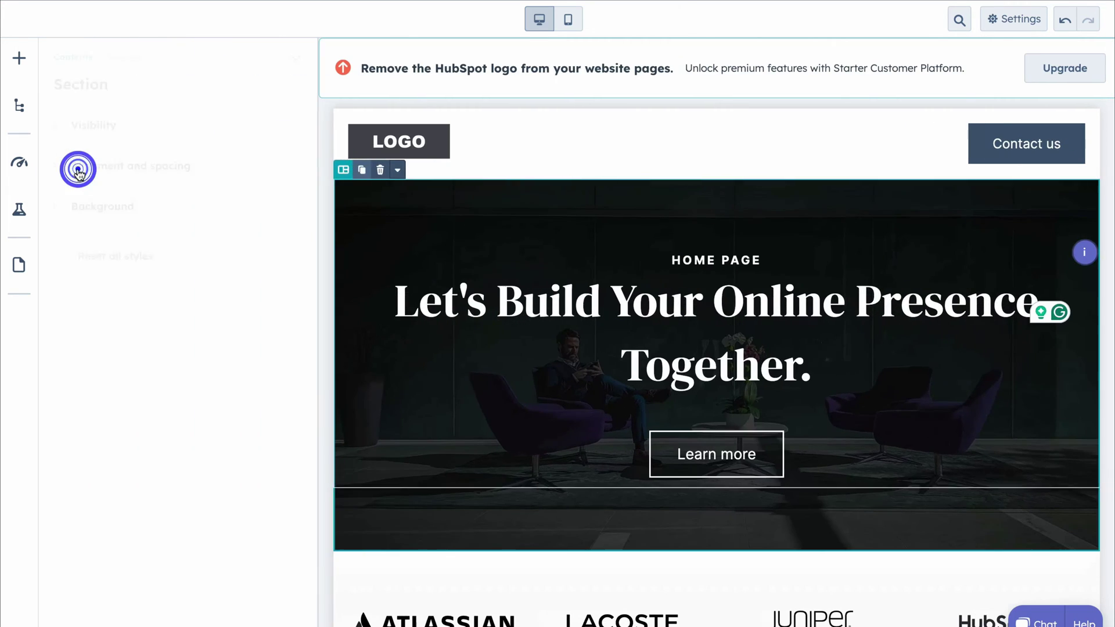
click(61, 210)
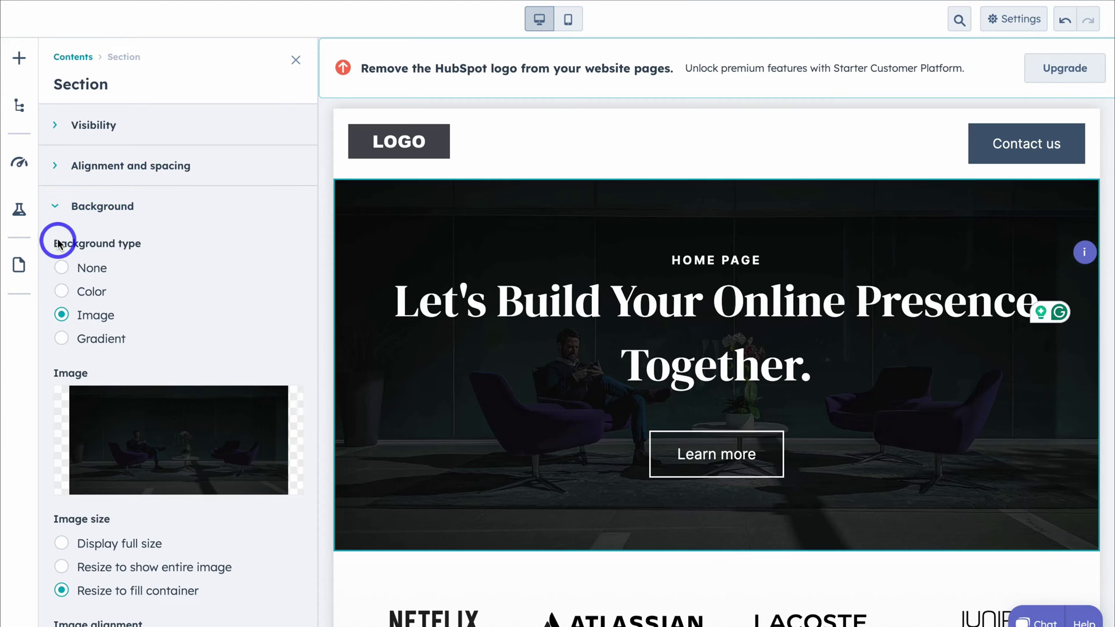
scroll(114, 256, down, 1)
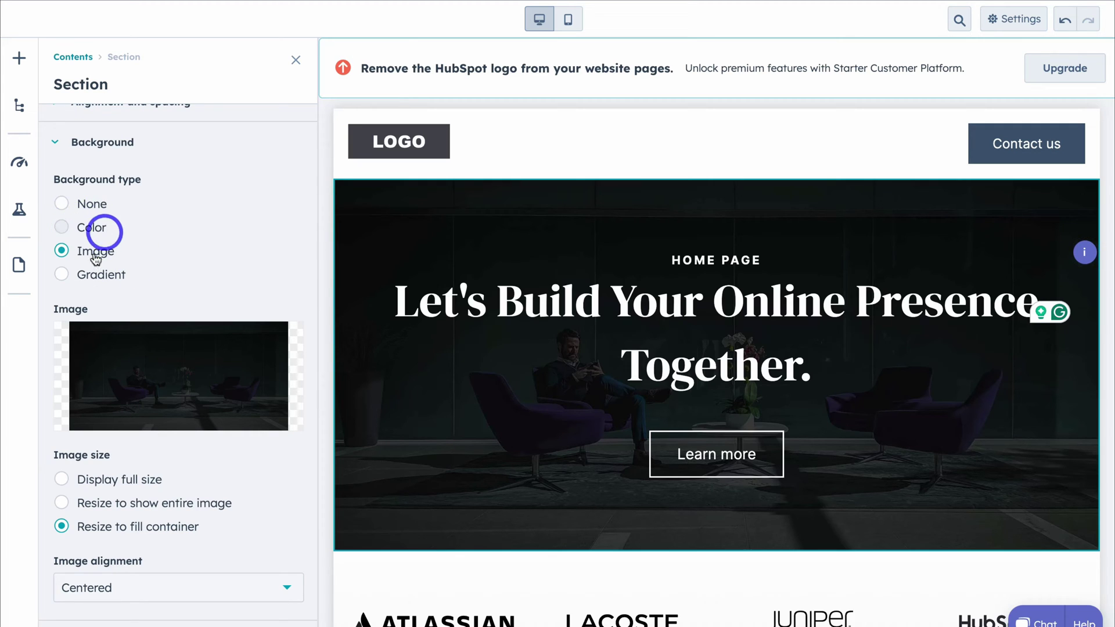
scroll(107, 257, down, 1)
mouse_move(176, 352)
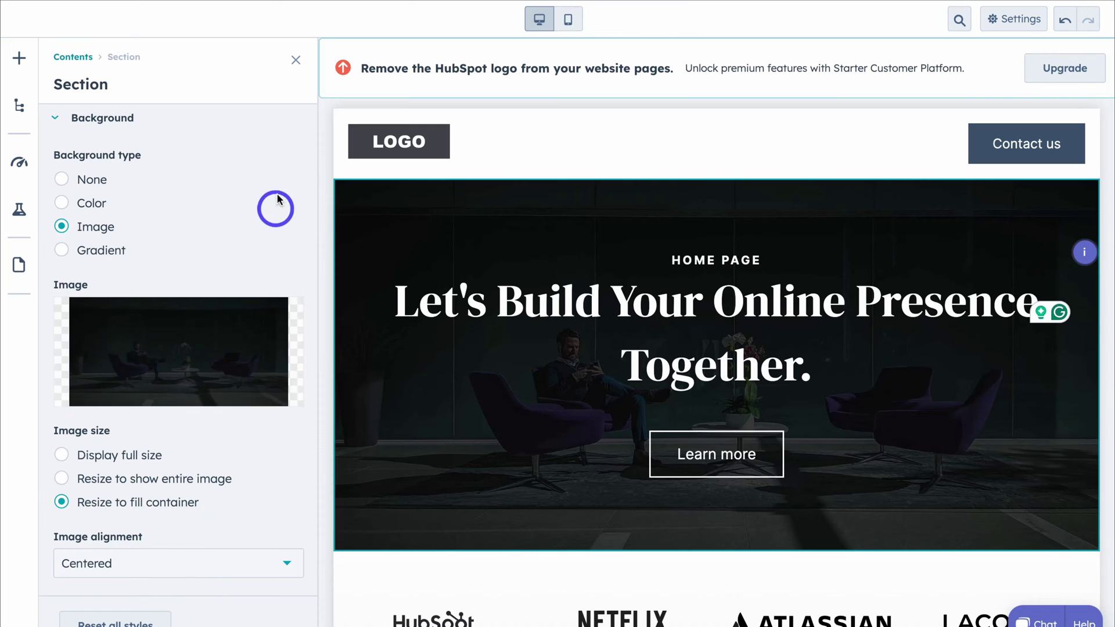
click(296, 63)
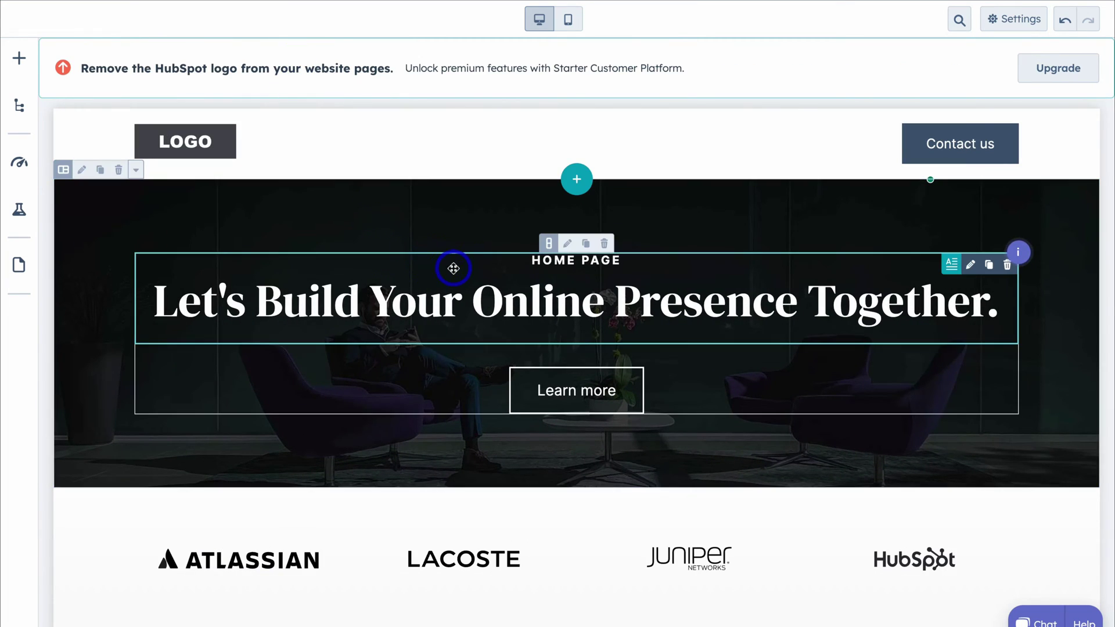
click(568, 245)
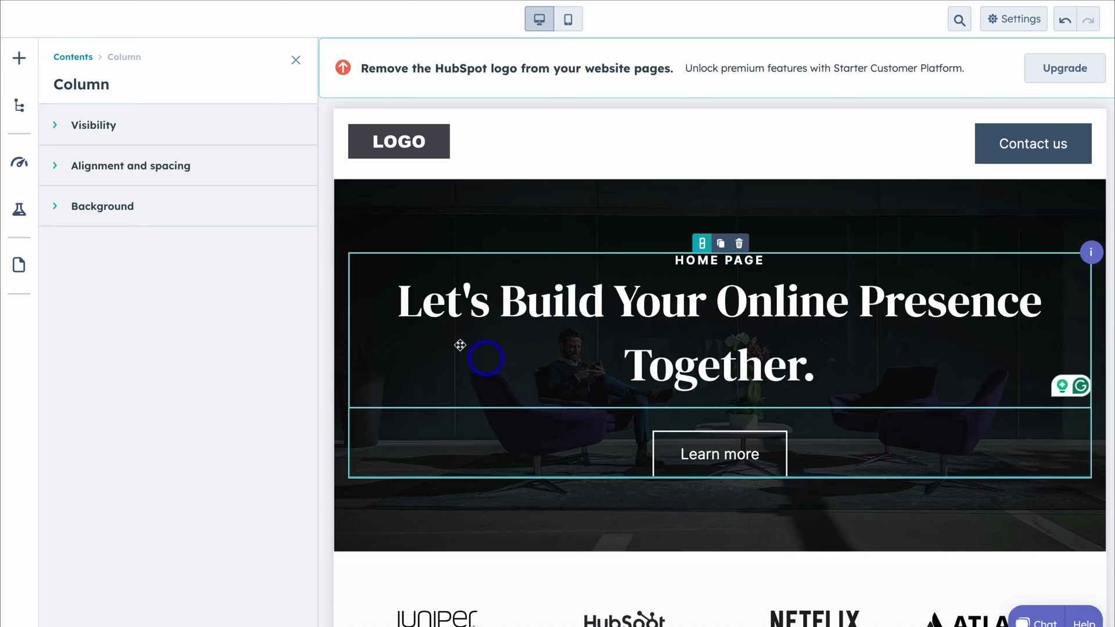
click(110, 207)
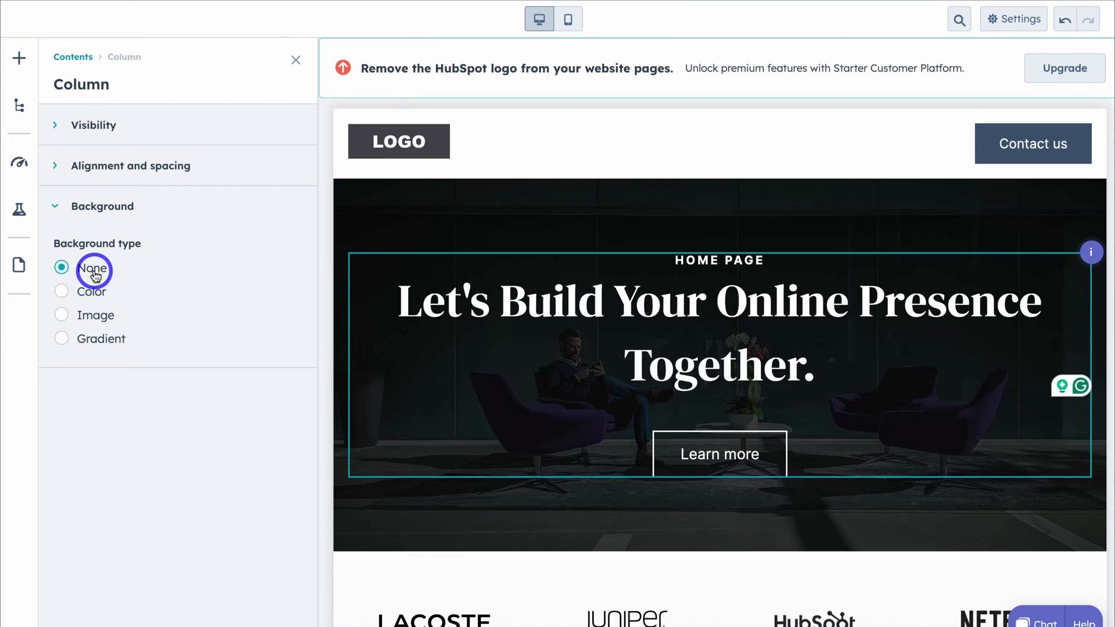
click(62, 292)
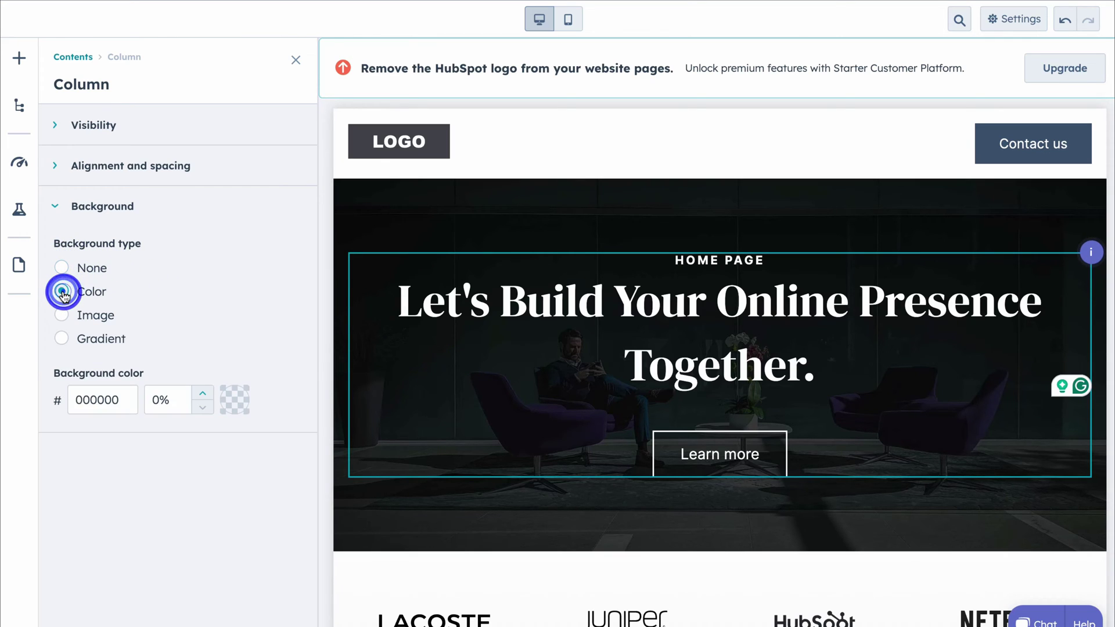
click(236, 403)
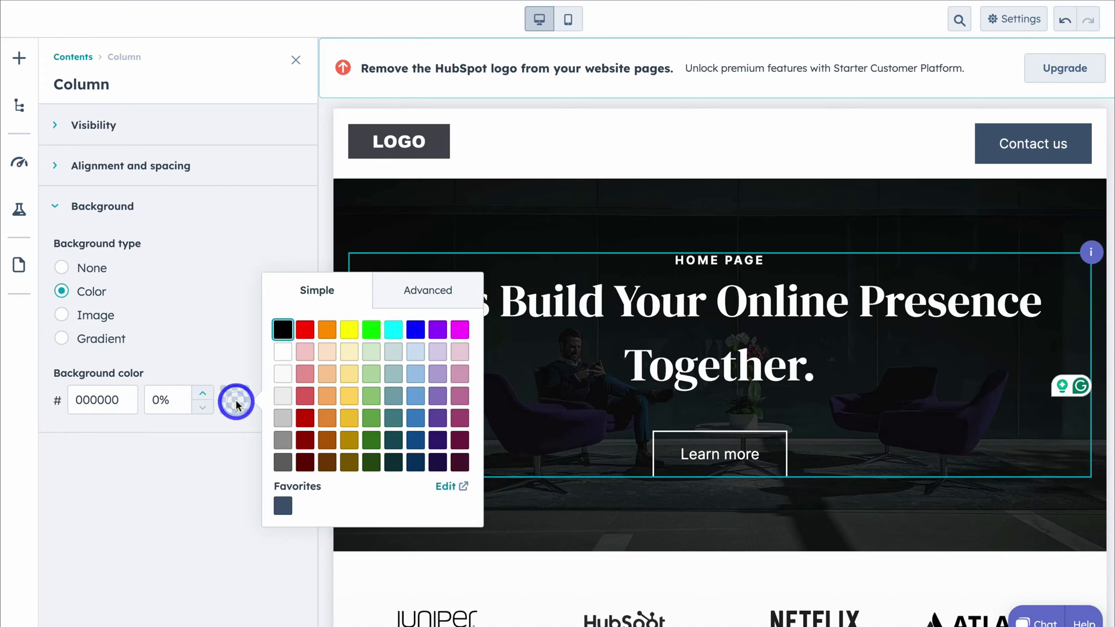
click(414, 396)
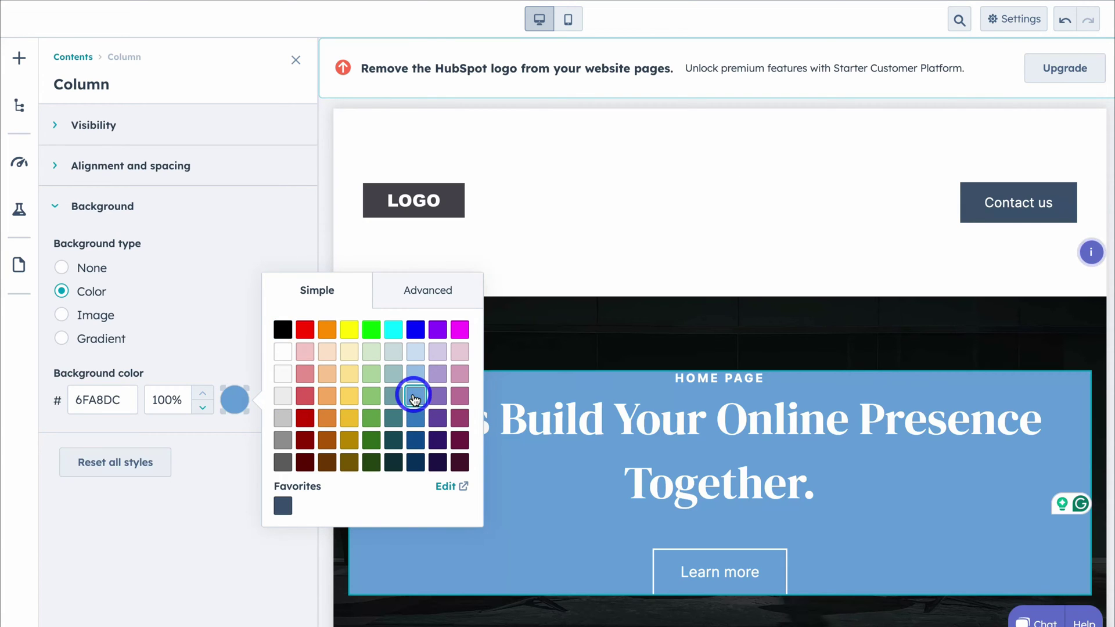
scroll(584, 485, down, 2)
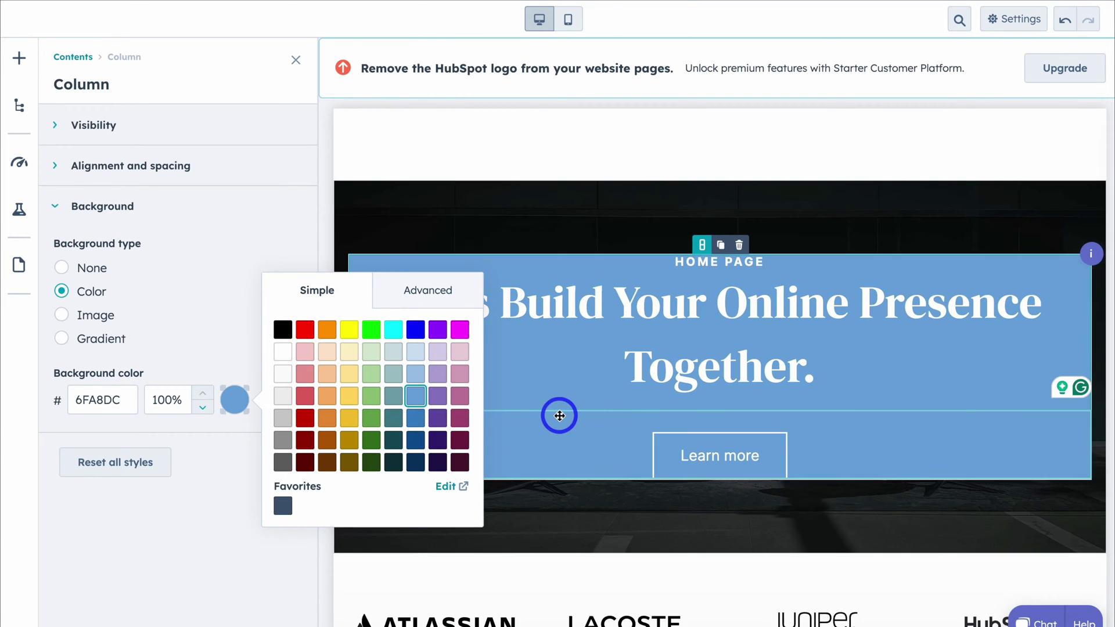
click(187, 315)
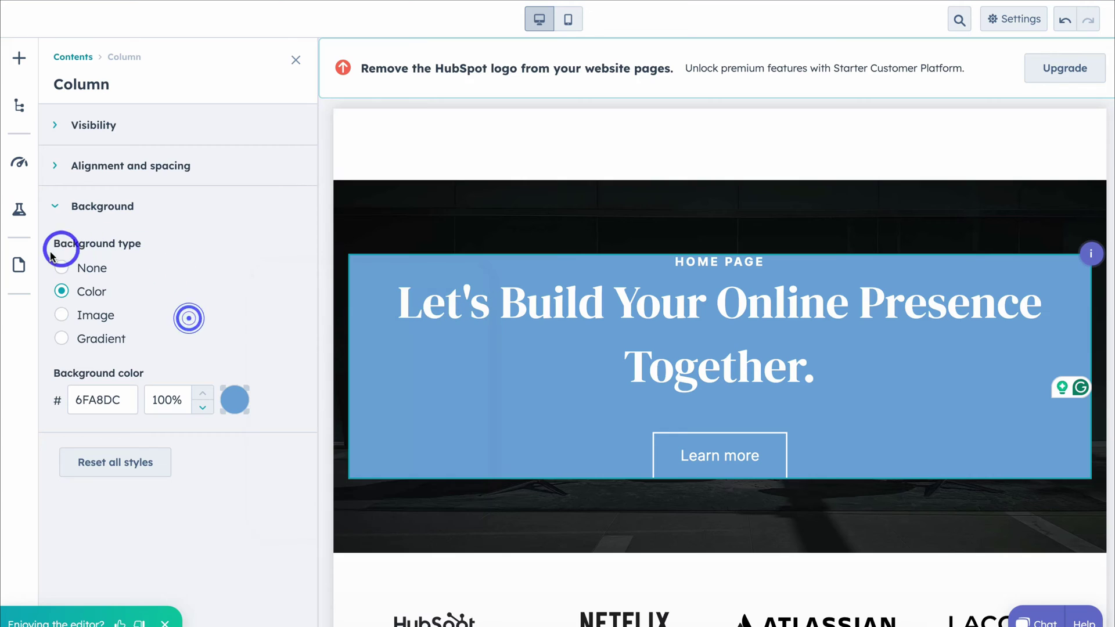
click(61, 269)
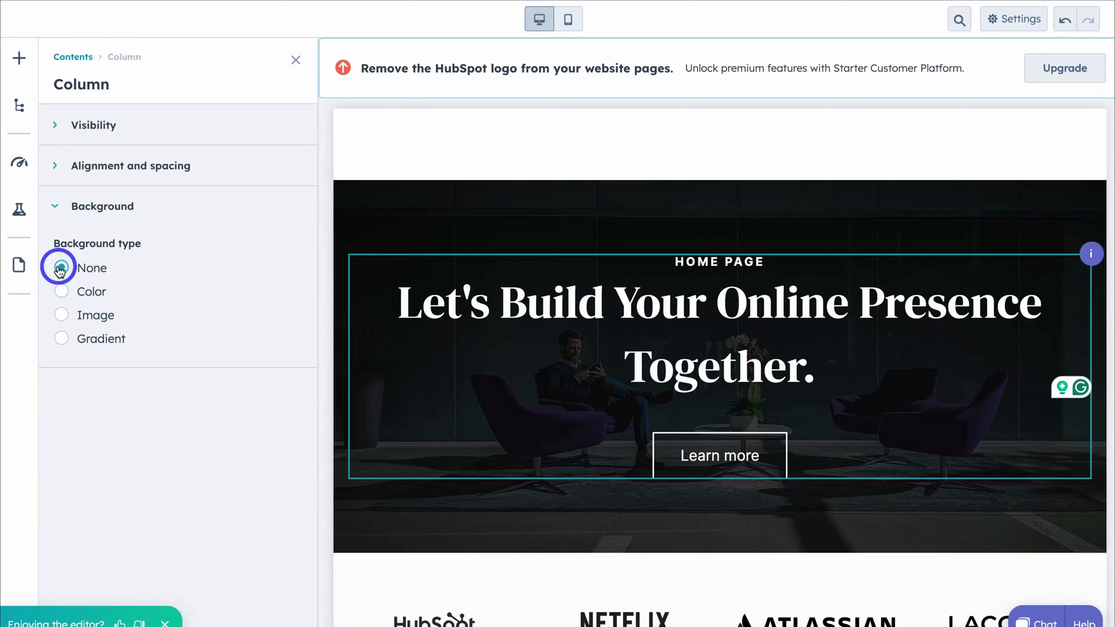
click(295, 60)
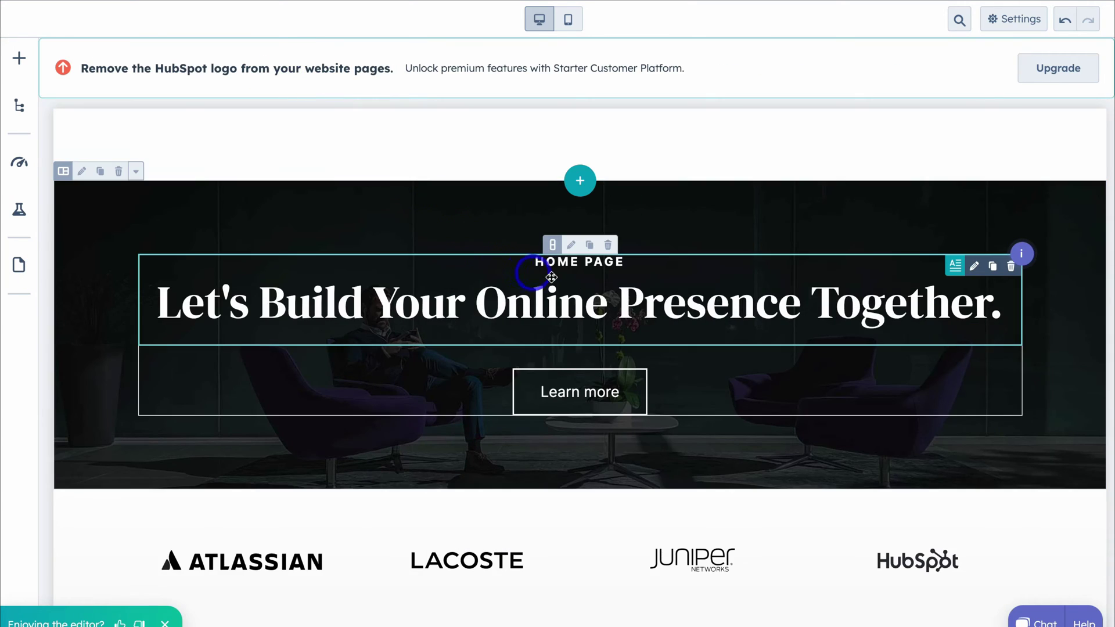
Replace the HOME PAGE label with SYNDEO MEDIA and set it to 20px
click(590, 277)
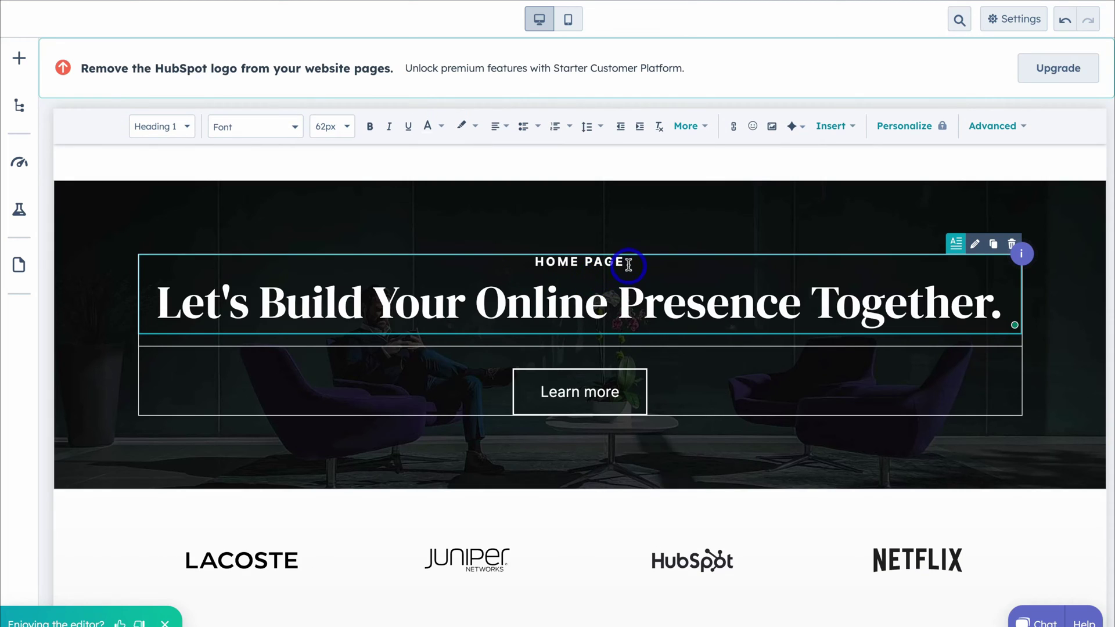
text(SYNDEO MEDIA)
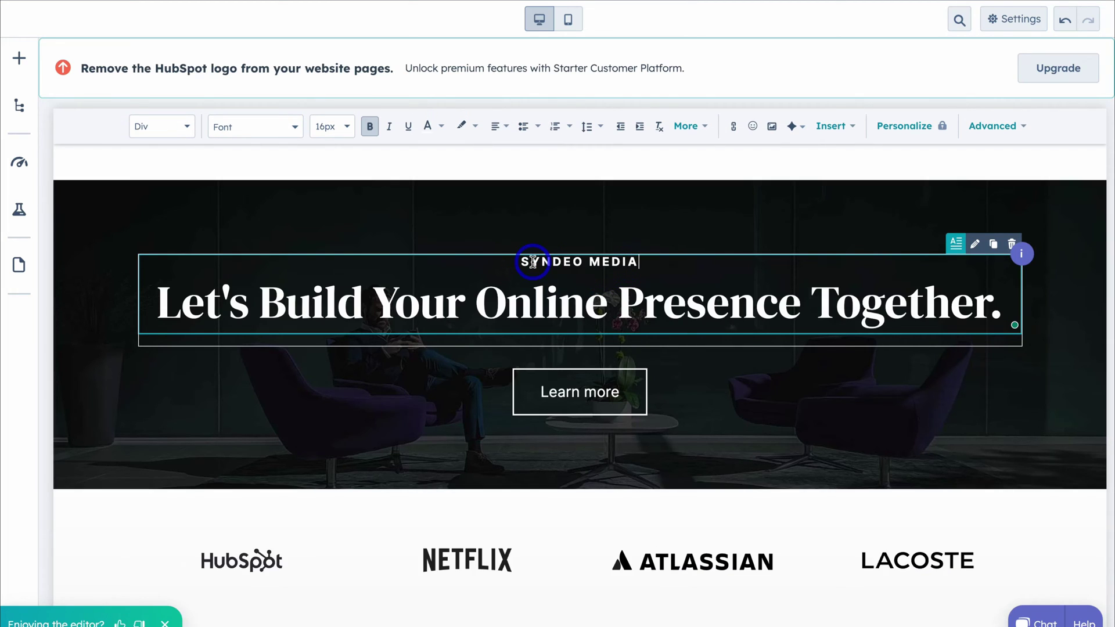
drag(525, 262, 638, 261)
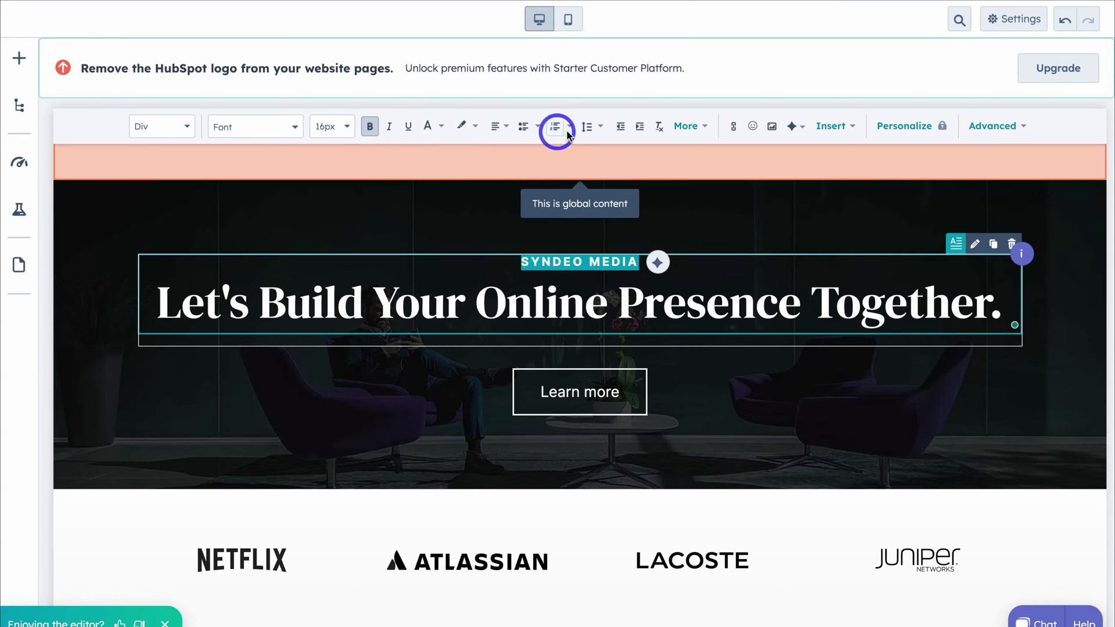
click(343, 126)
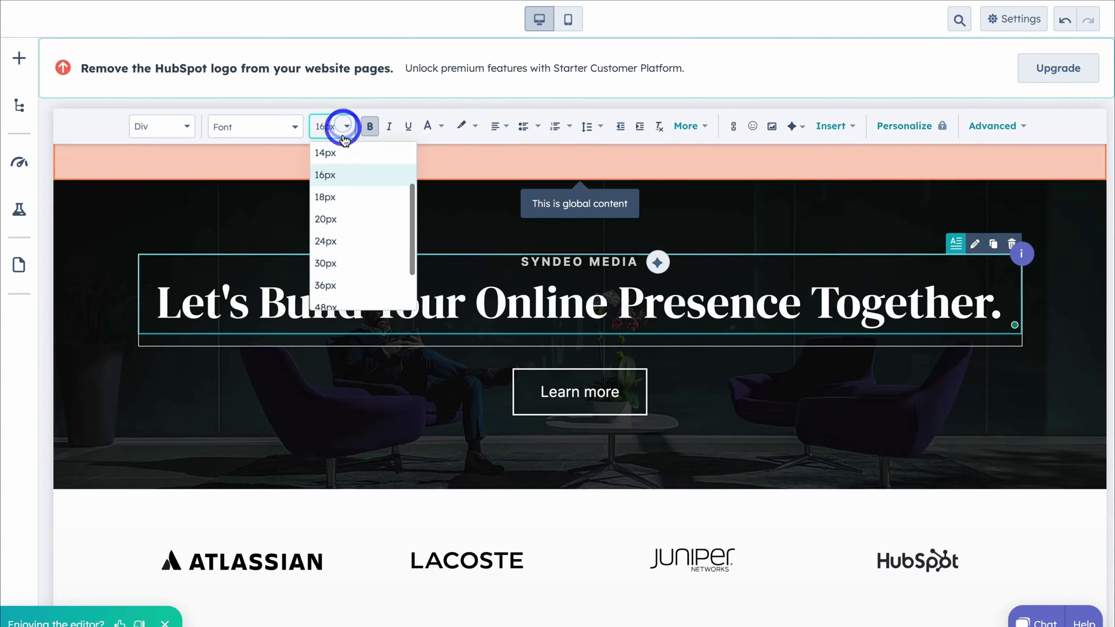
click(325, 219)
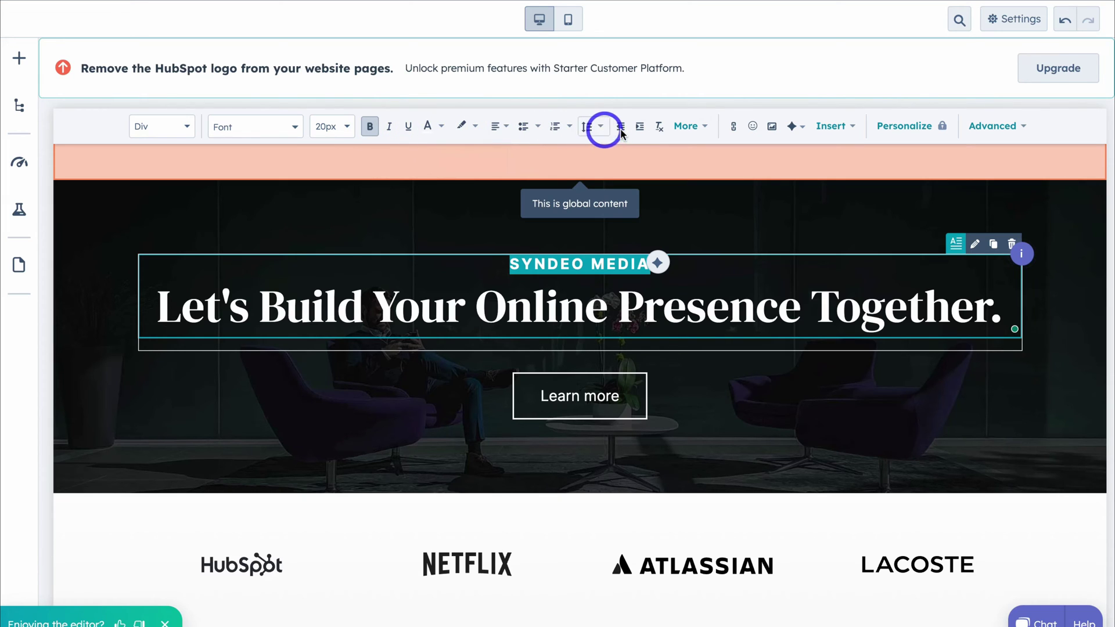
scroll(630, 209, down, 7)
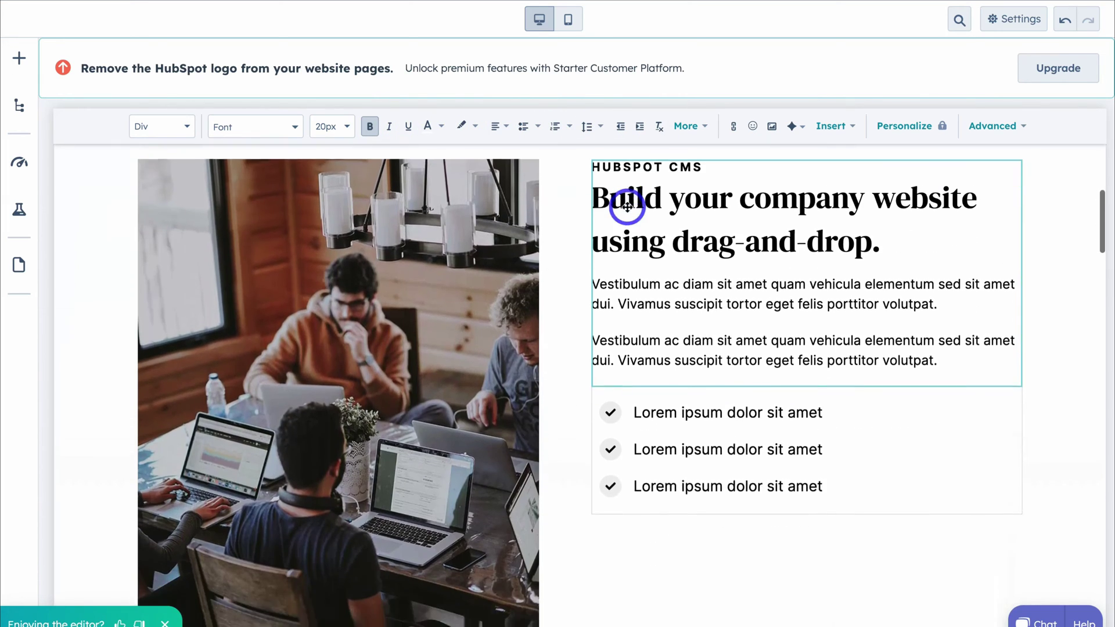
Insert an AI-generated paragraph about Tauranga agency Syndeo Media beside the team photo
click(955, 366)
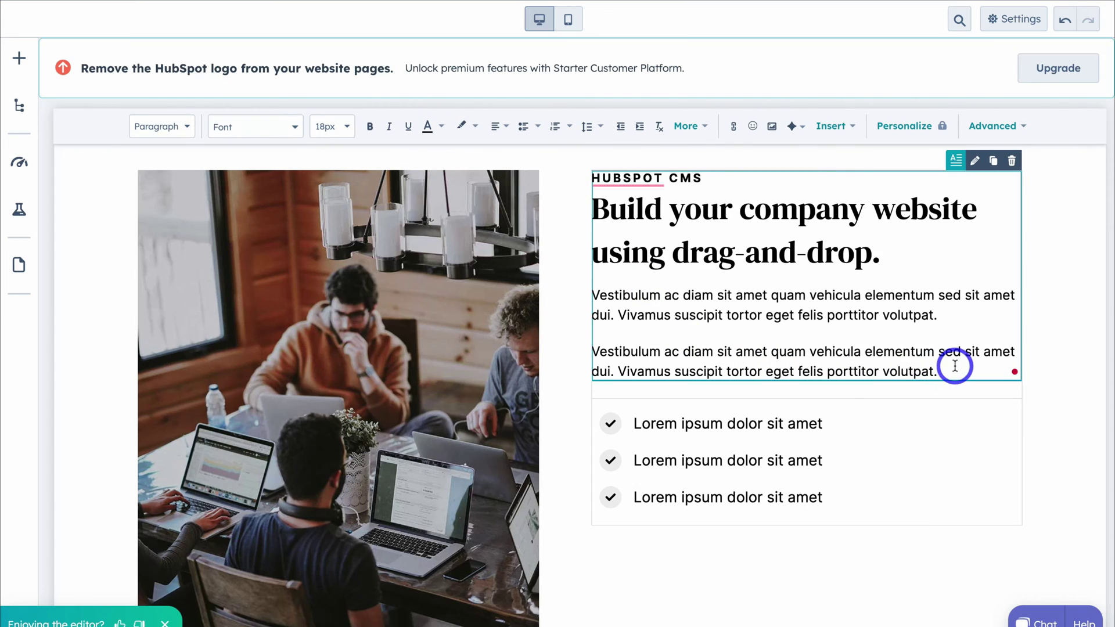
click(794, 129)
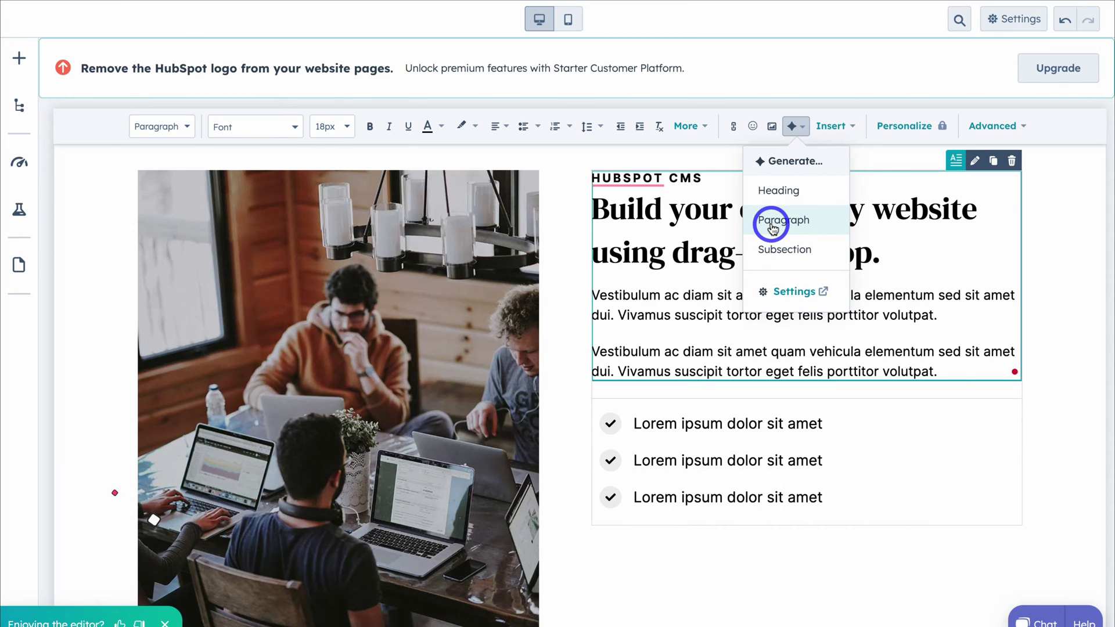
click(830, 222)
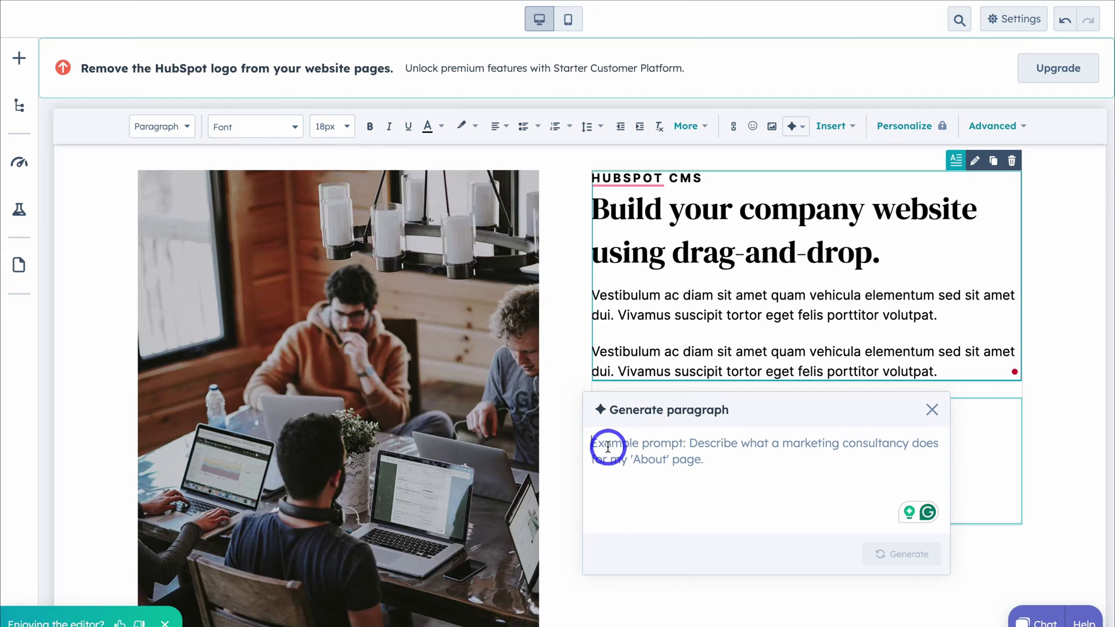
text(Add information about Syndeo Media, which is a local business digital marketing agency that has over 100 local clients based in Tauranga, New Zealand. We help local businesses transition online.)
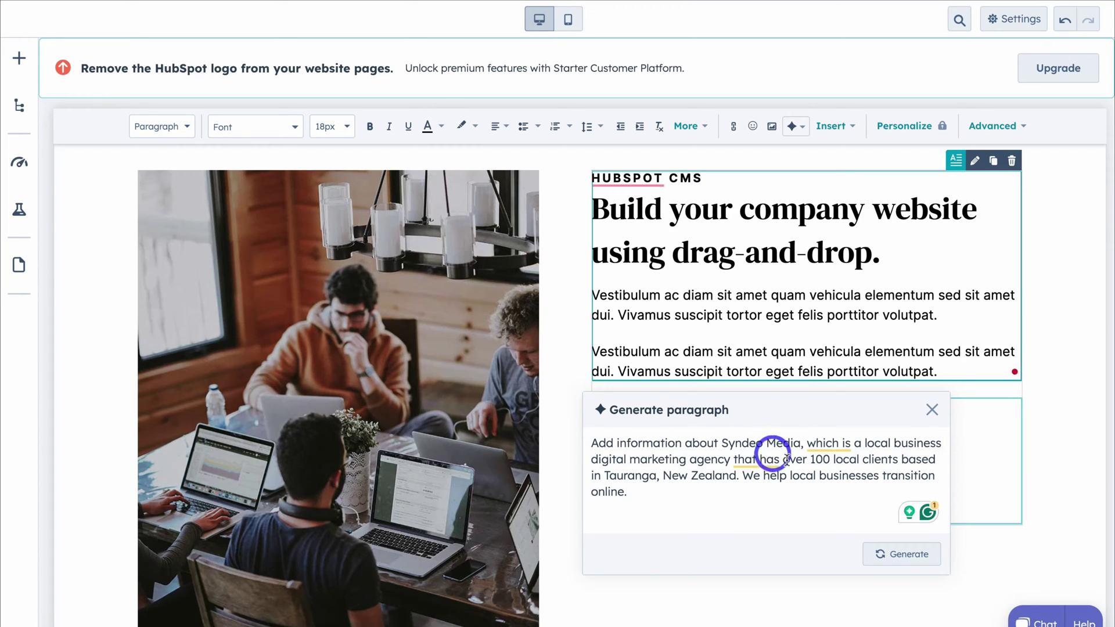
click(898, 557)
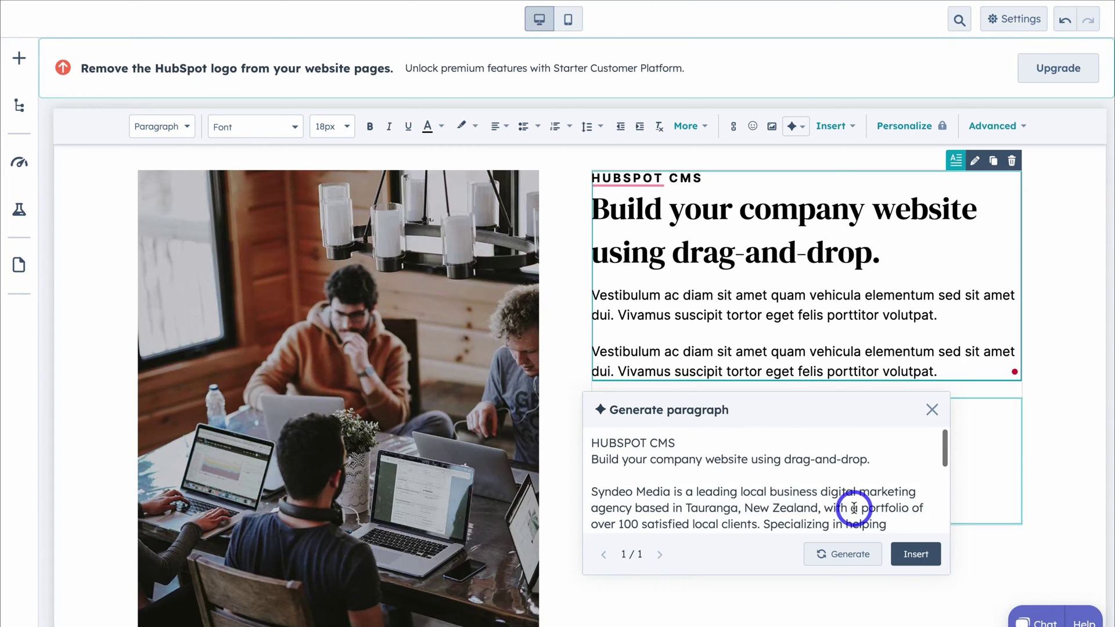
scroll(853, 506, down, 5)
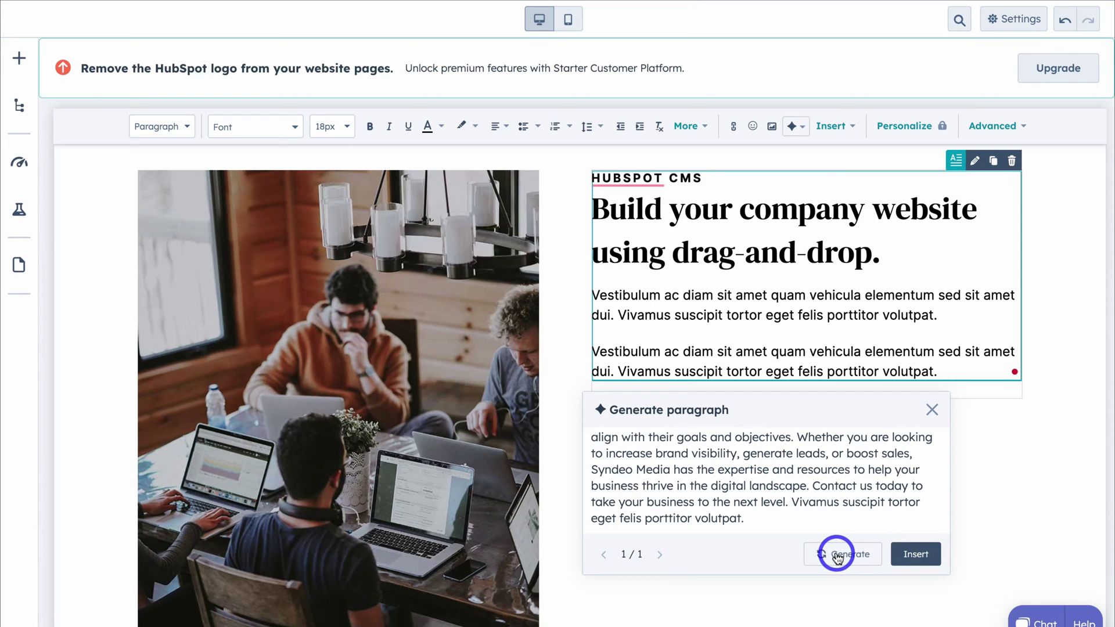
click(916, 554)
Delete the HUBSPOT CMS heading, break the Syndeo text into four paragraphs, then select the checklist
drag(877, 423, 591, 175)
key(BackSpace)
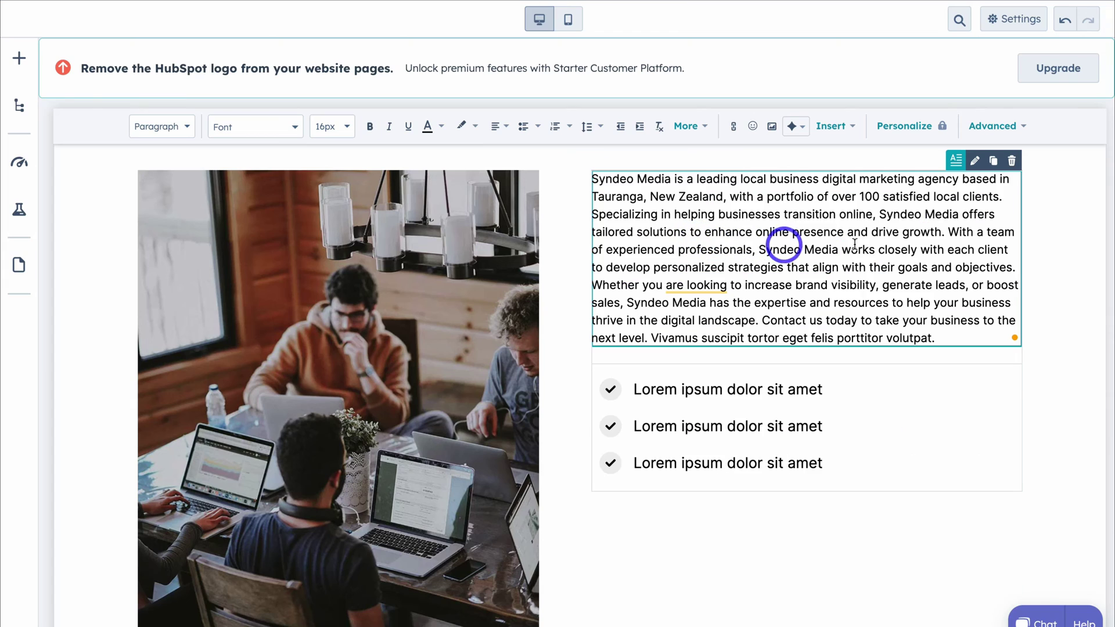
click(1002, 197)
key(Return)
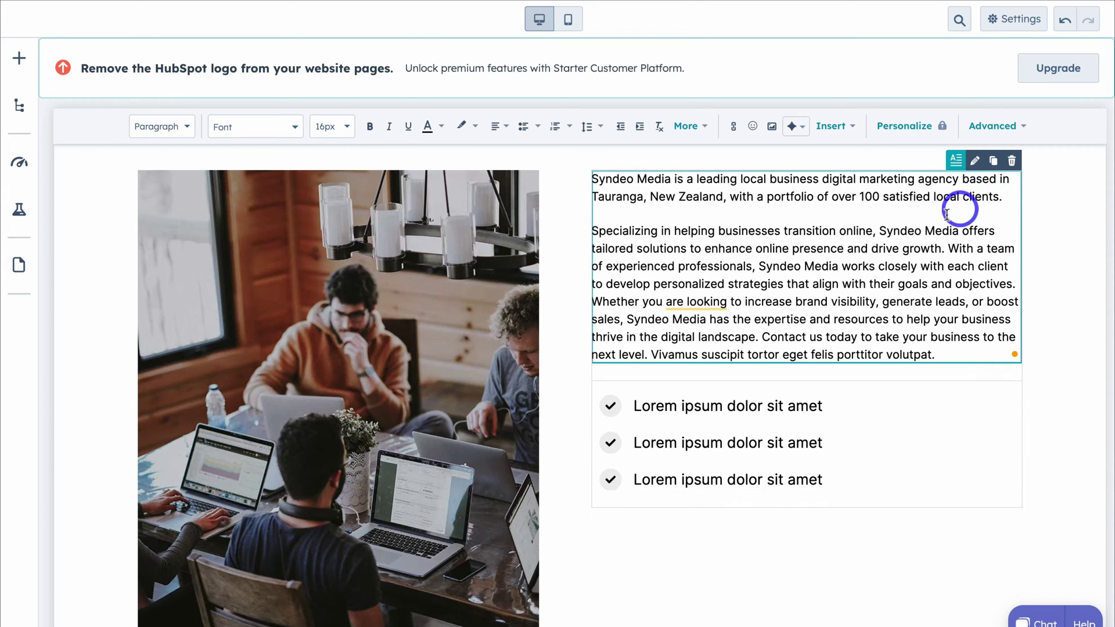
click(945, 248)
key(Return)
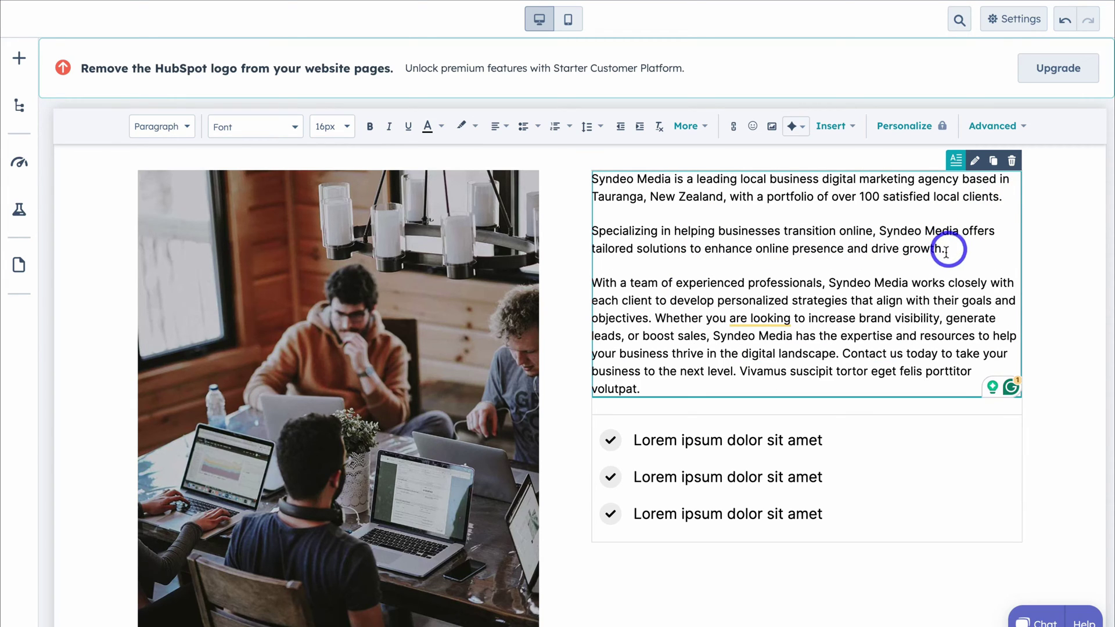
click(842, 354)
key(Return)
scroll(813, 372, down, 2)
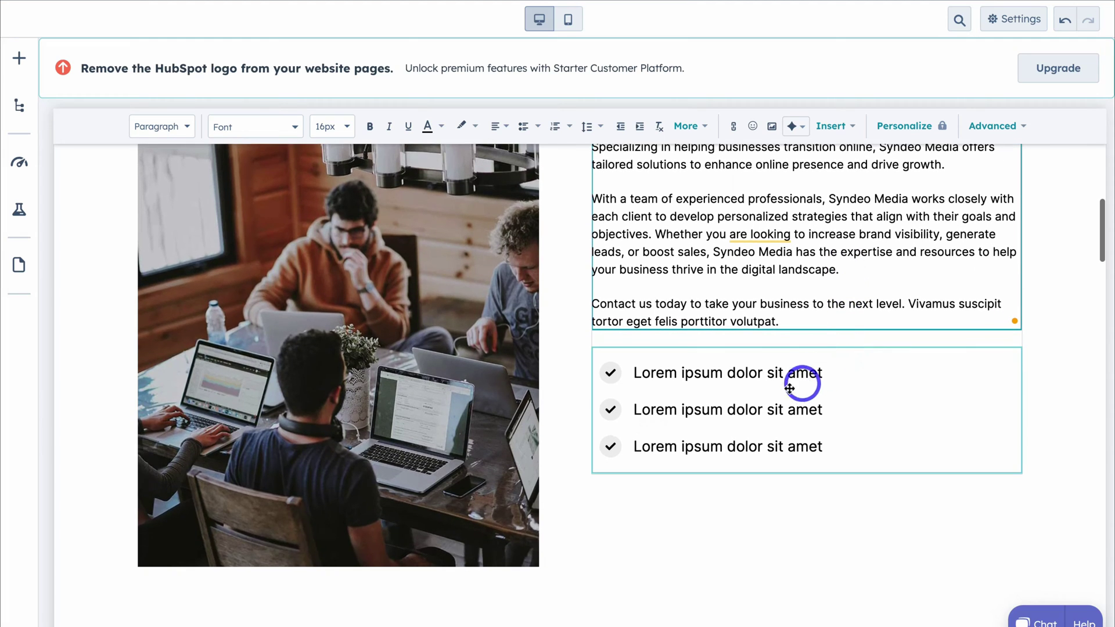
click(790, 388)
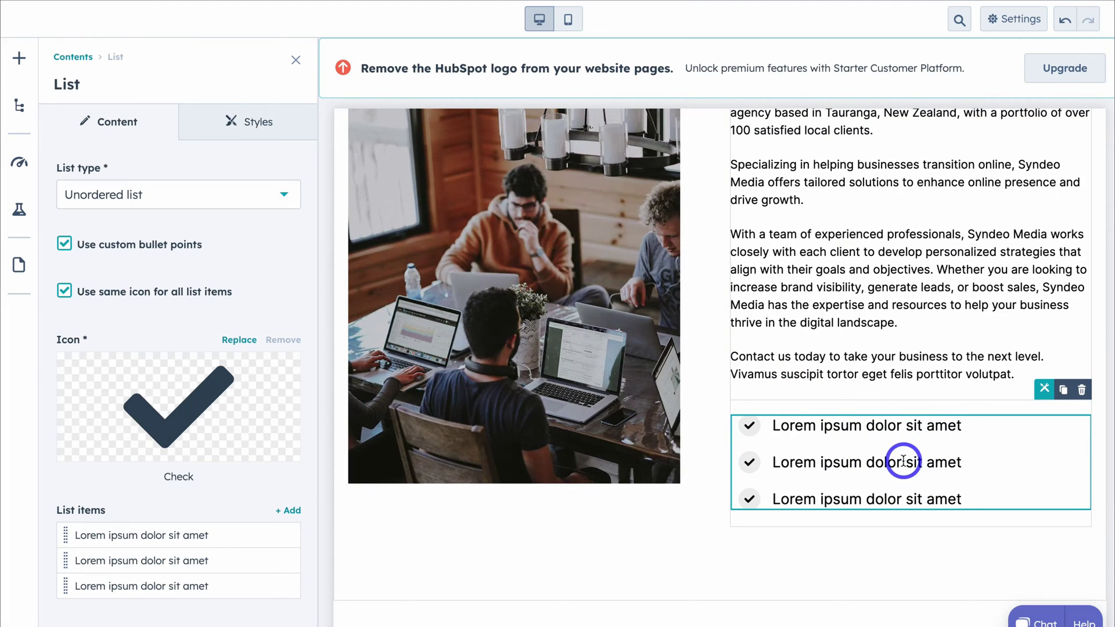
Replace the checklist placeholders with Locally Based Team, Results Focused and Flexible Contracts, then close the editor
mouse_move(266, 406)
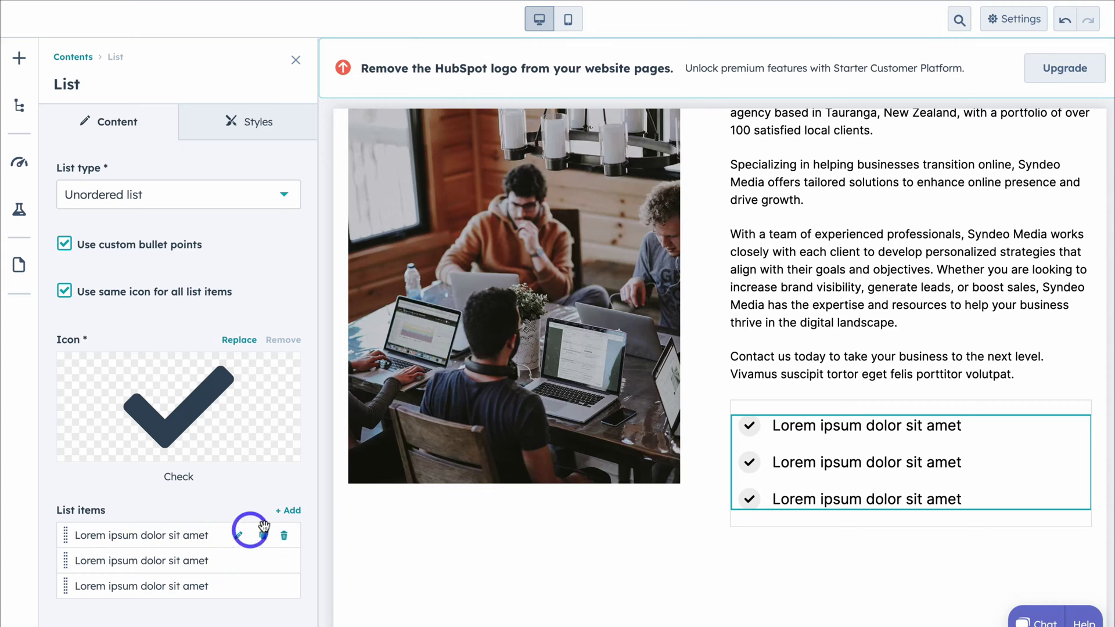
click(238, 536)
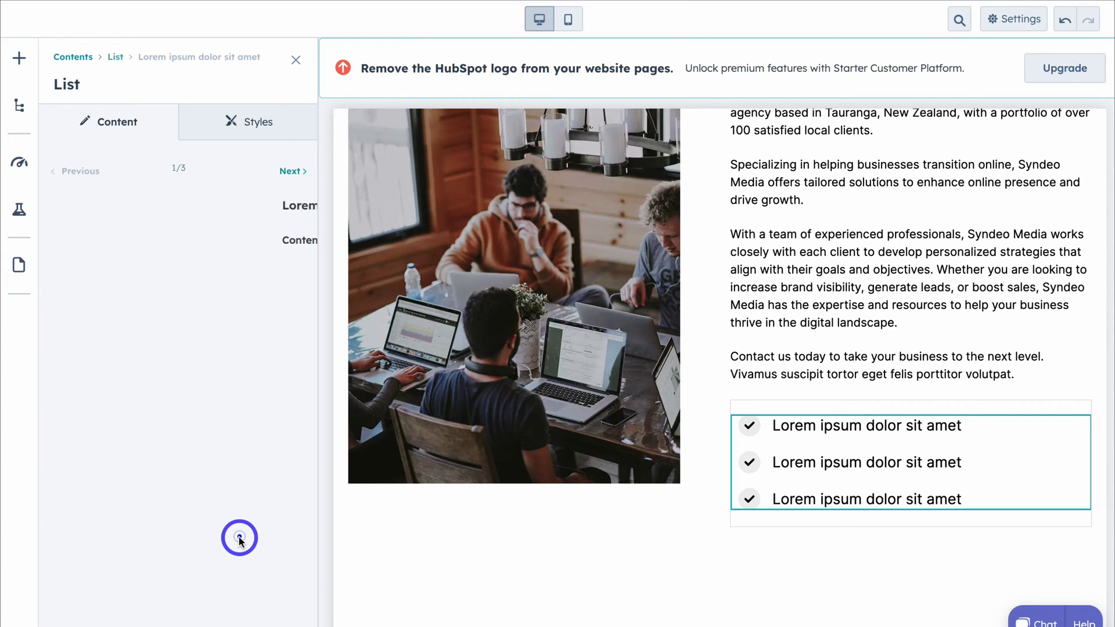
triple_click(137, 310)
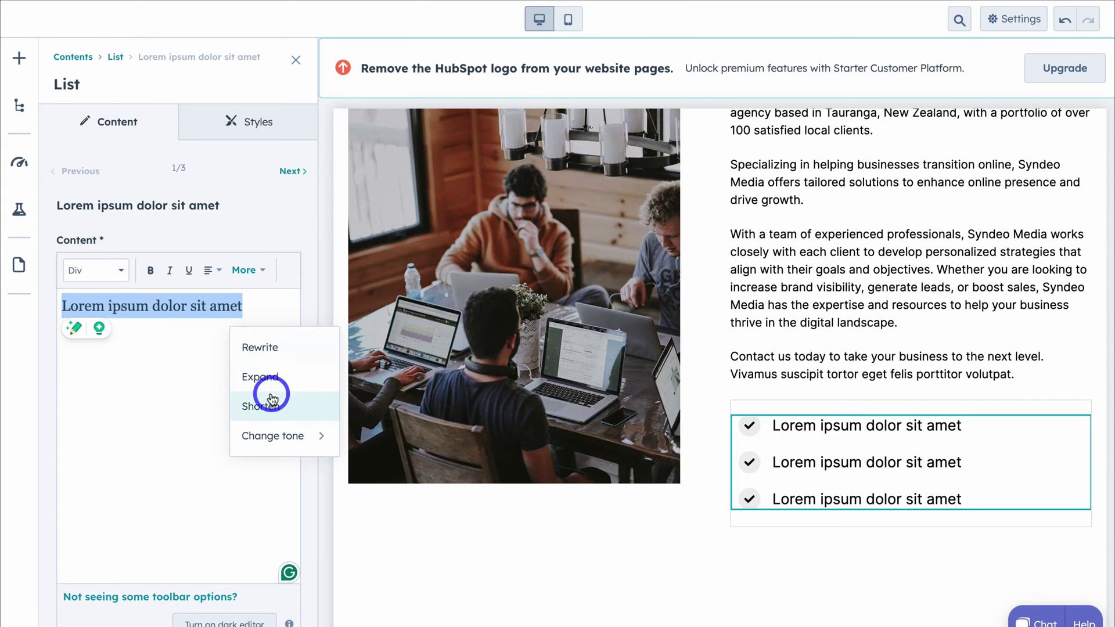
mouse_move(292, 432)
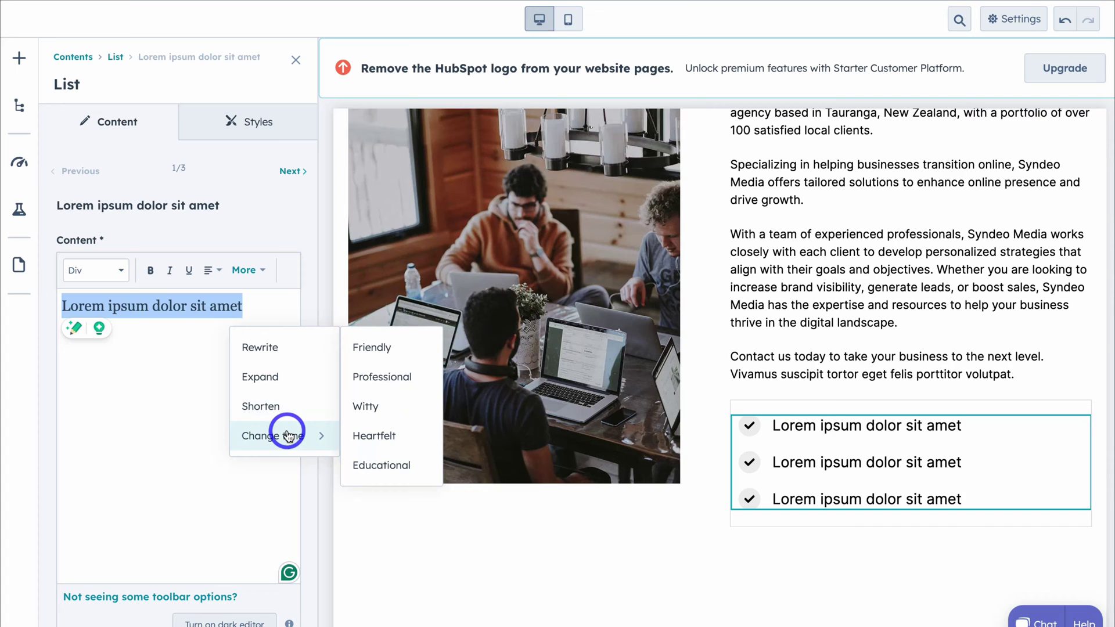
text(Locally Based Team)
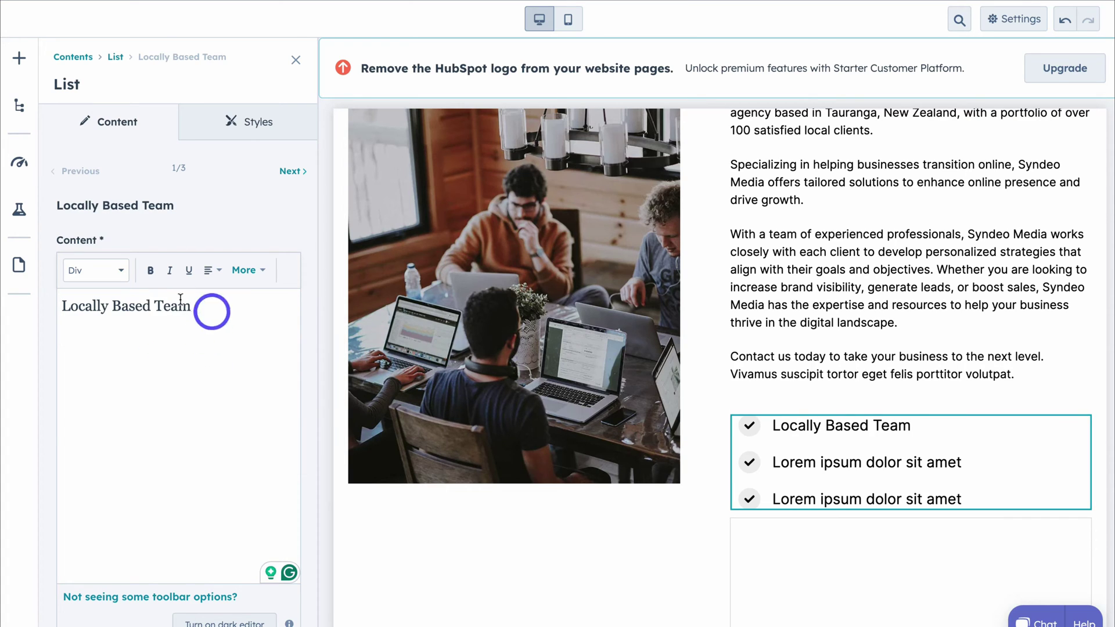
click(288, 174)
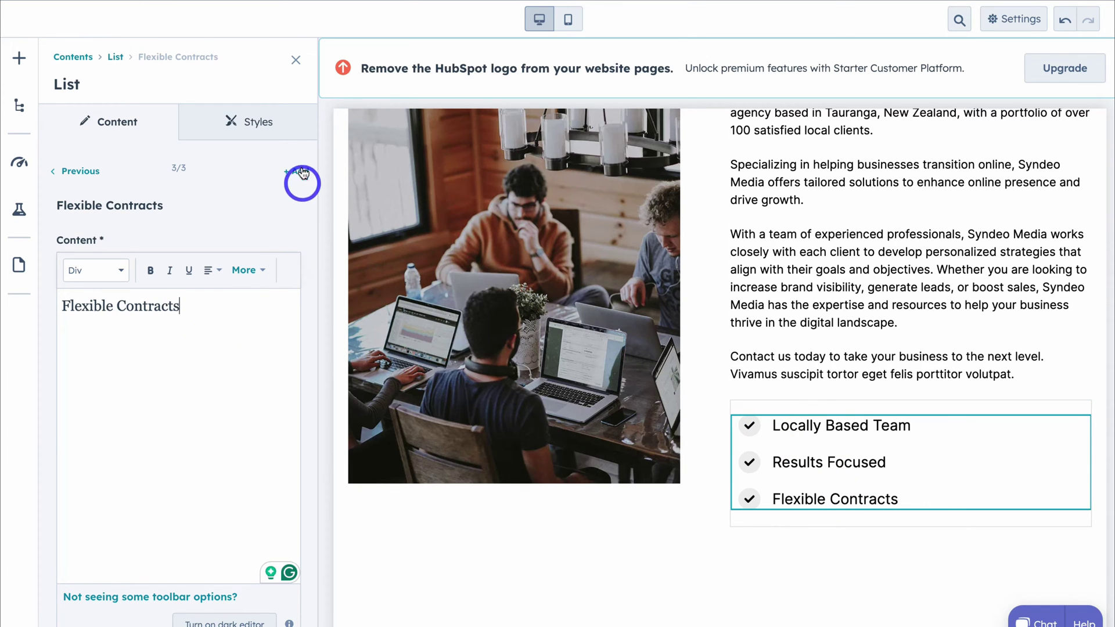
click(296, 64)
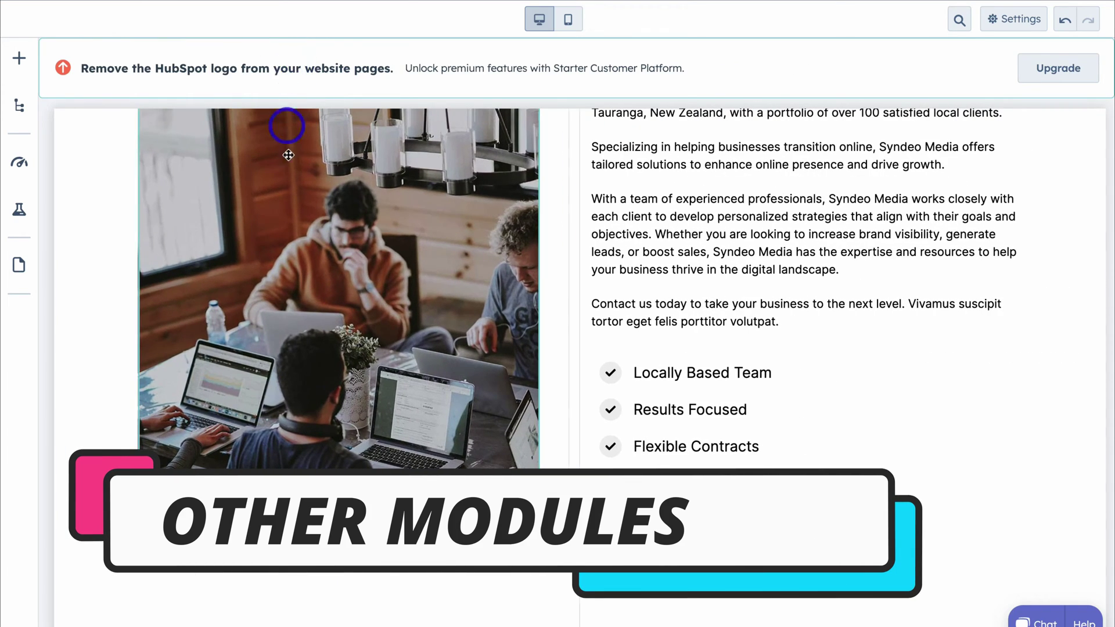
Open the team photo's Styles settings and expand its Visibility options
click(304, 253)
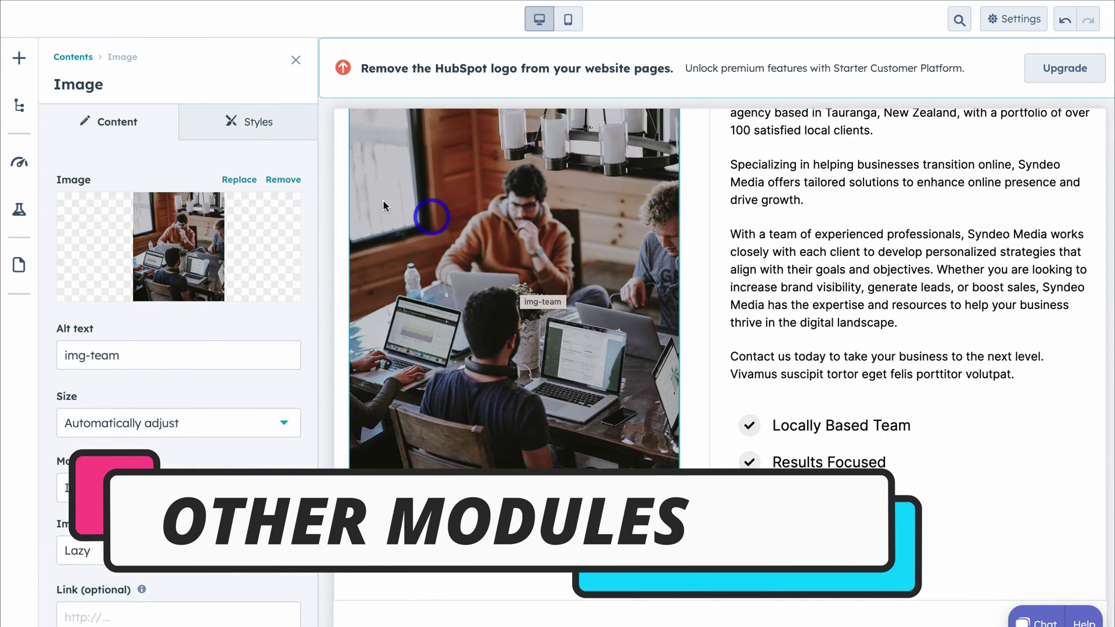
mouse_move(117, 273)
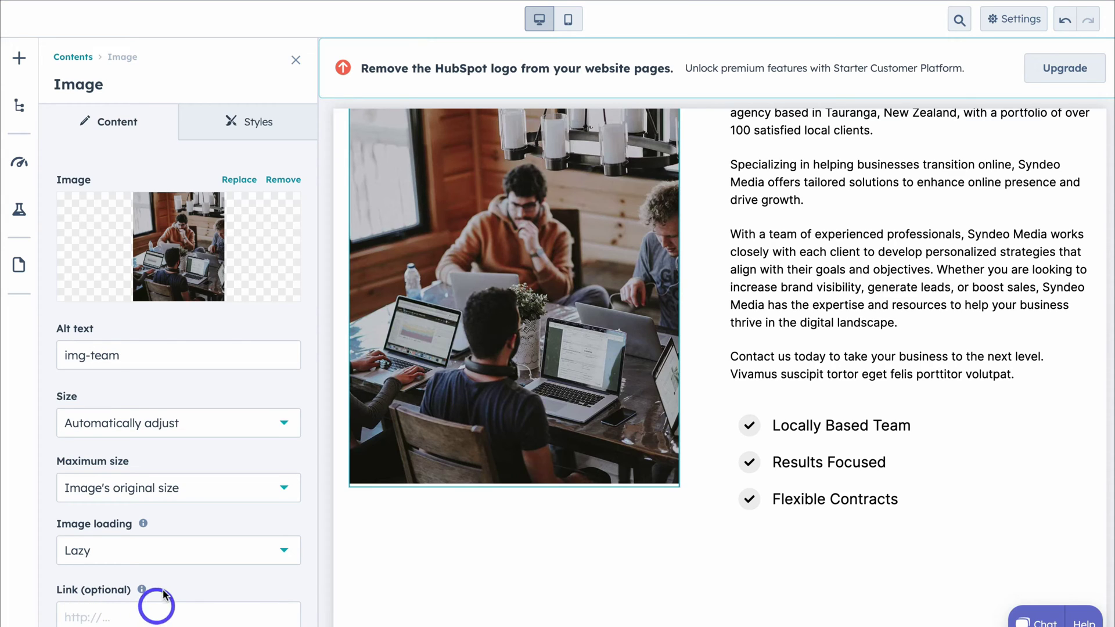
click(239, 129)
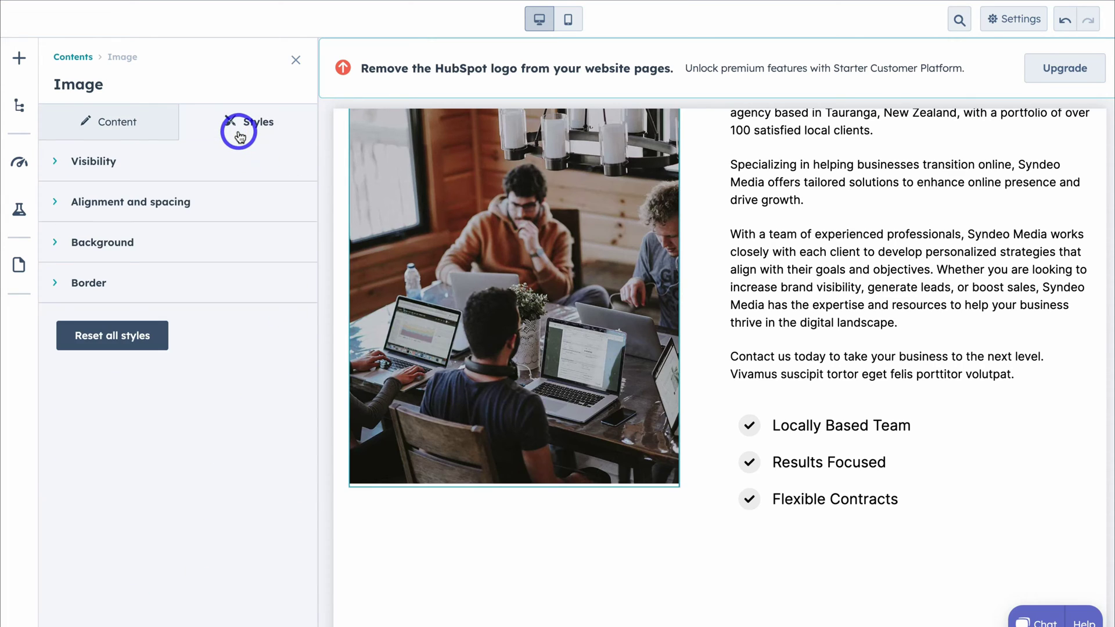
click(99, 165)
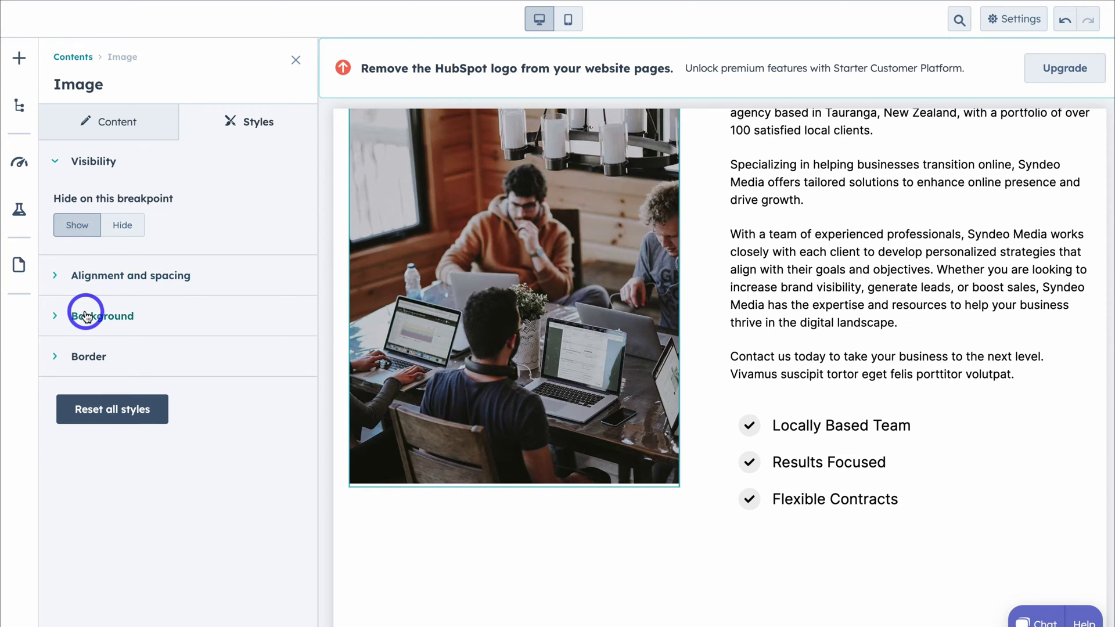
Open the Logo Slider module with its Lacoste, Juniper, HubSpot, Netflix and Atlassian logos
scroll(473, 348, up, 5)
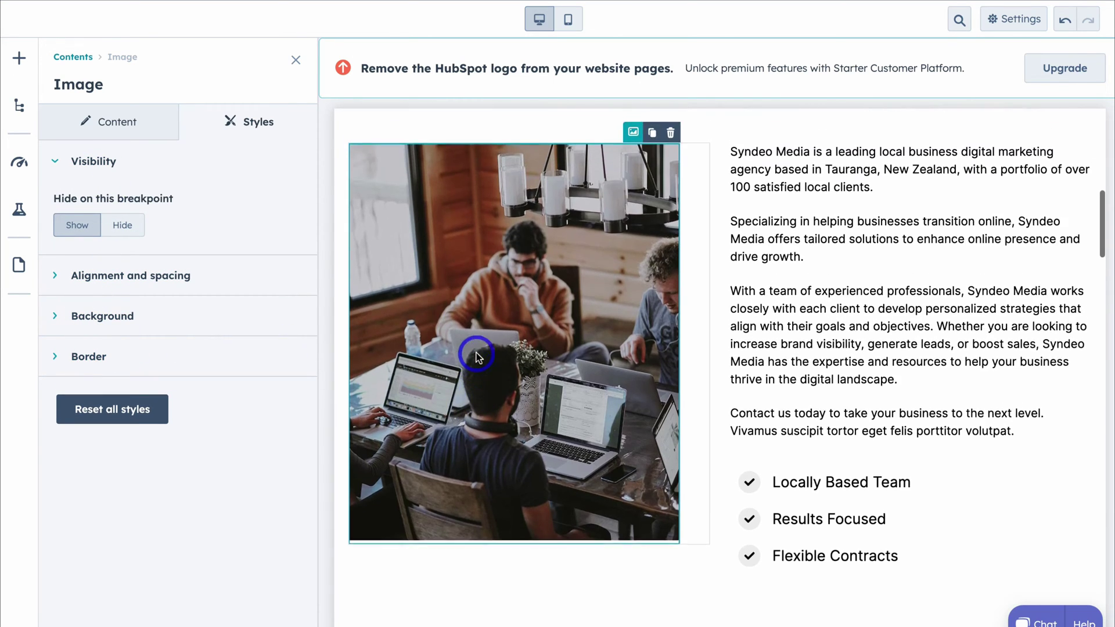
scroll(475, 356, up, 3)
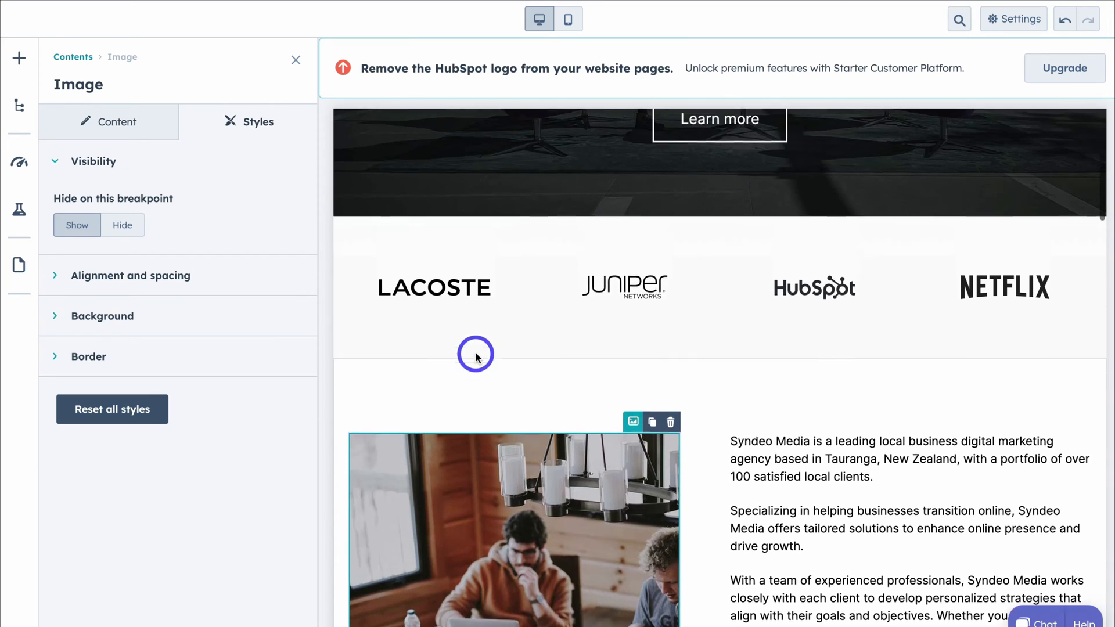
click(449, 375)
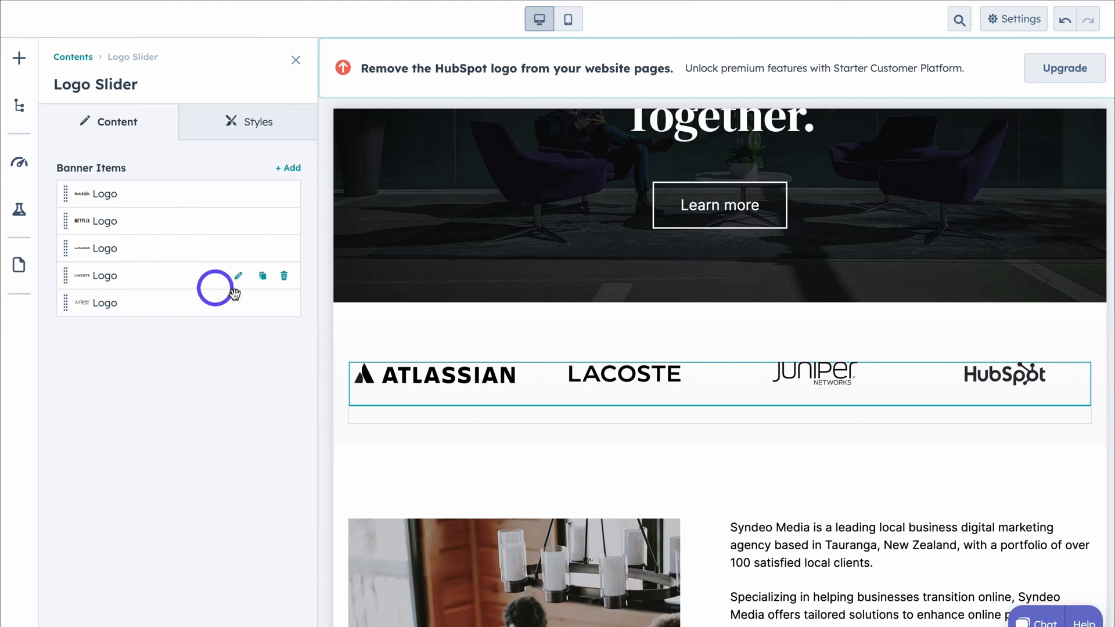
Select the Syndeo Media and 'Manage your HubSpot website' text blocks, view the AI assistant options, then deselect
scroll(522, 378, down, 2)
click(791, 430)
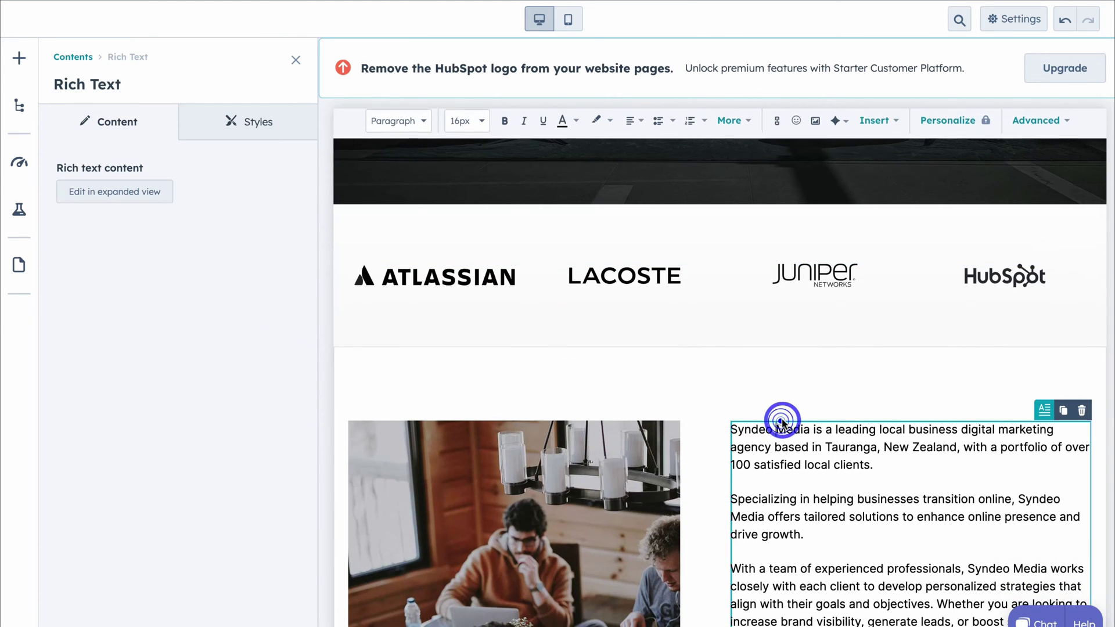
scroll(853, 468, down, 10)
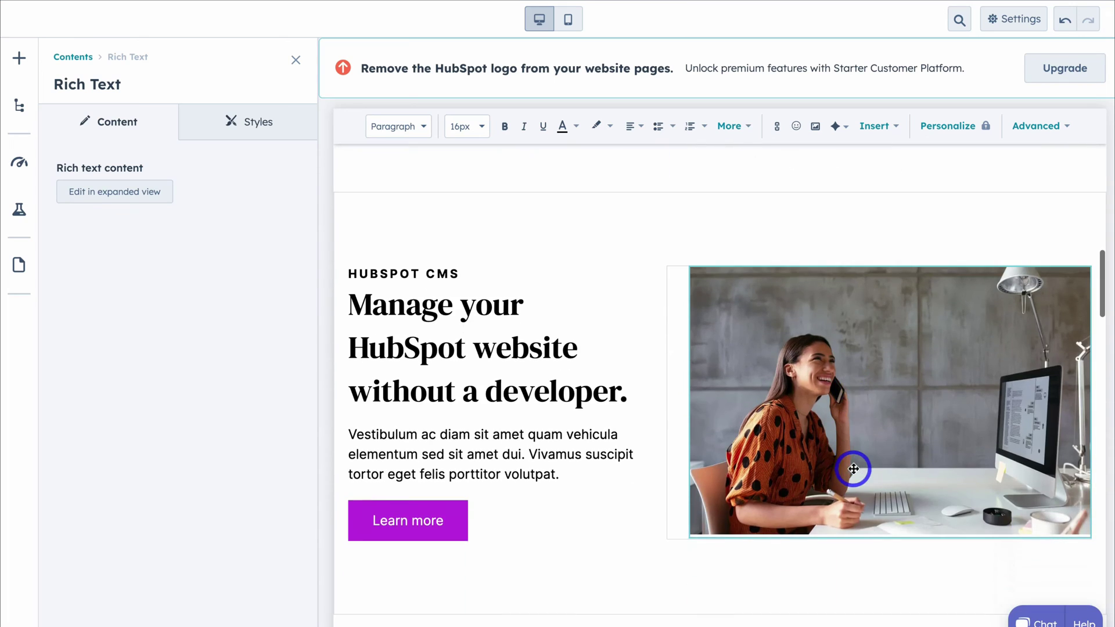
click(546, 391)
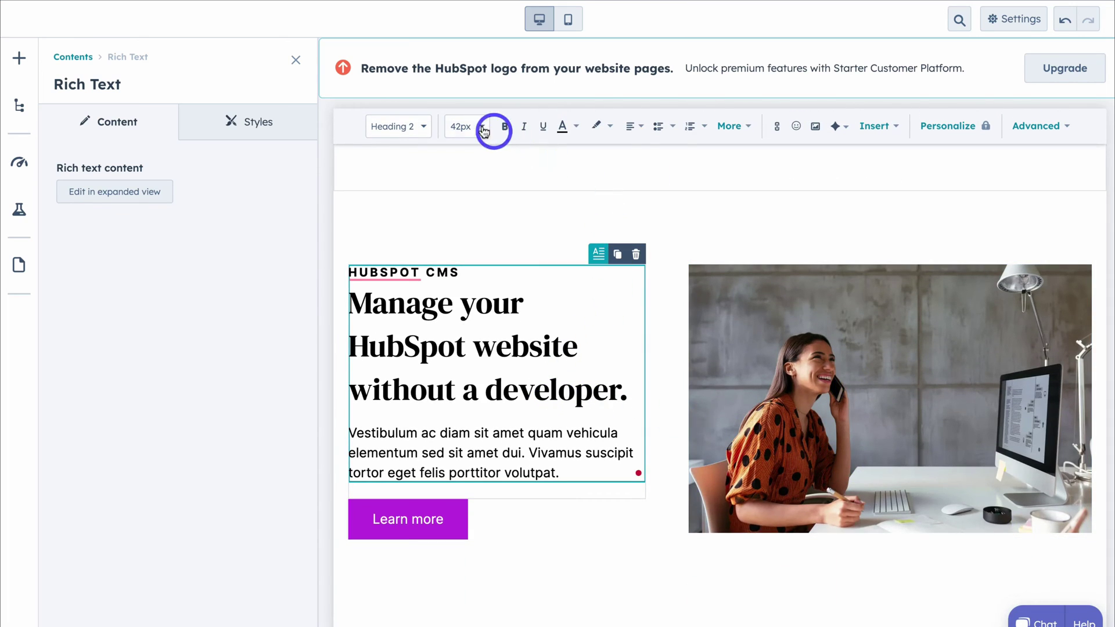
click(849, 130)
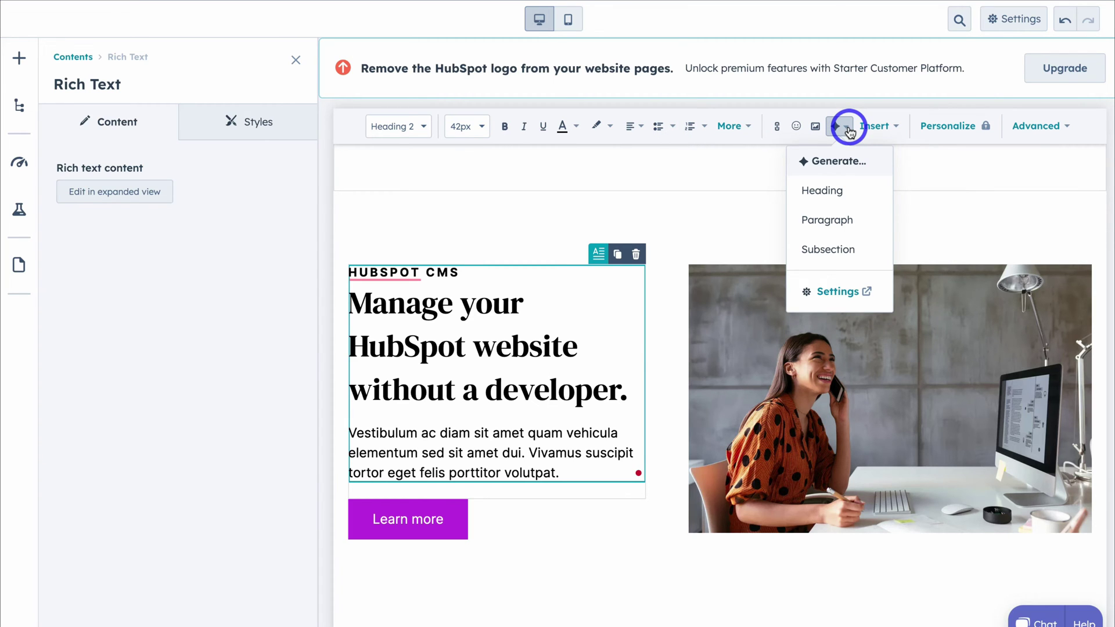
click(669, 291)
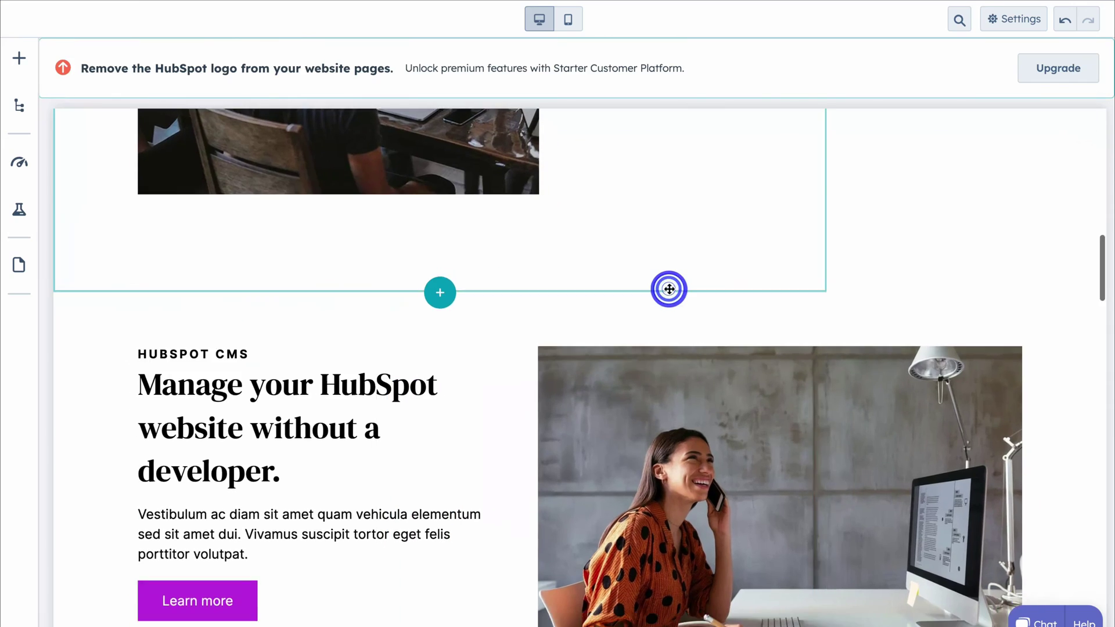
Drag a ready-made Frequently Asked Questions section onto the Home page
click(19, 58)
click(68, 153)
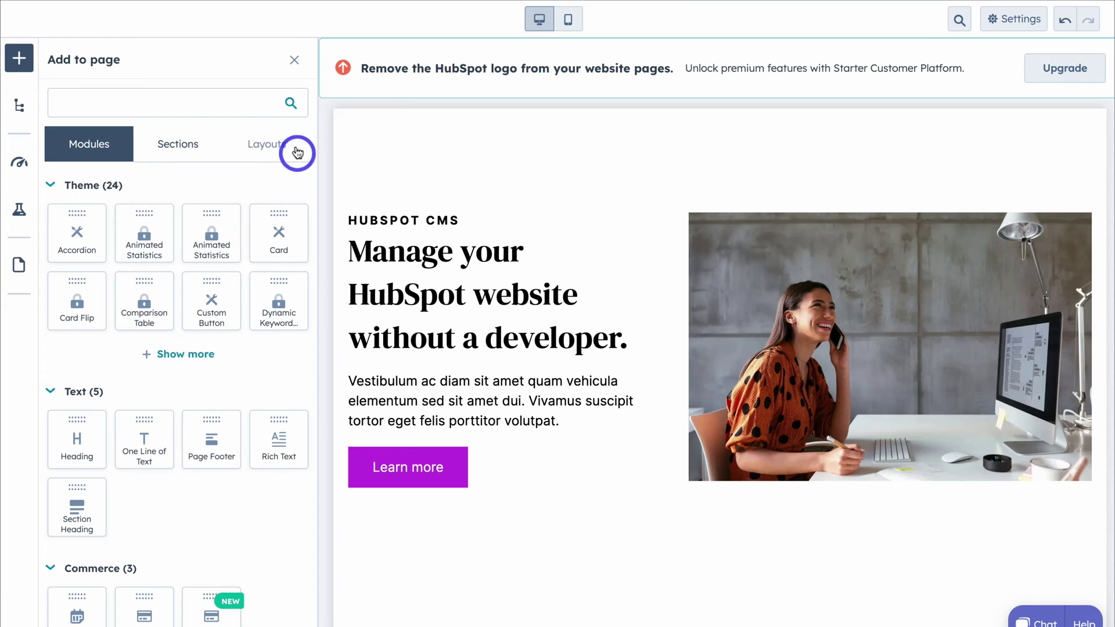
click(192, 149)
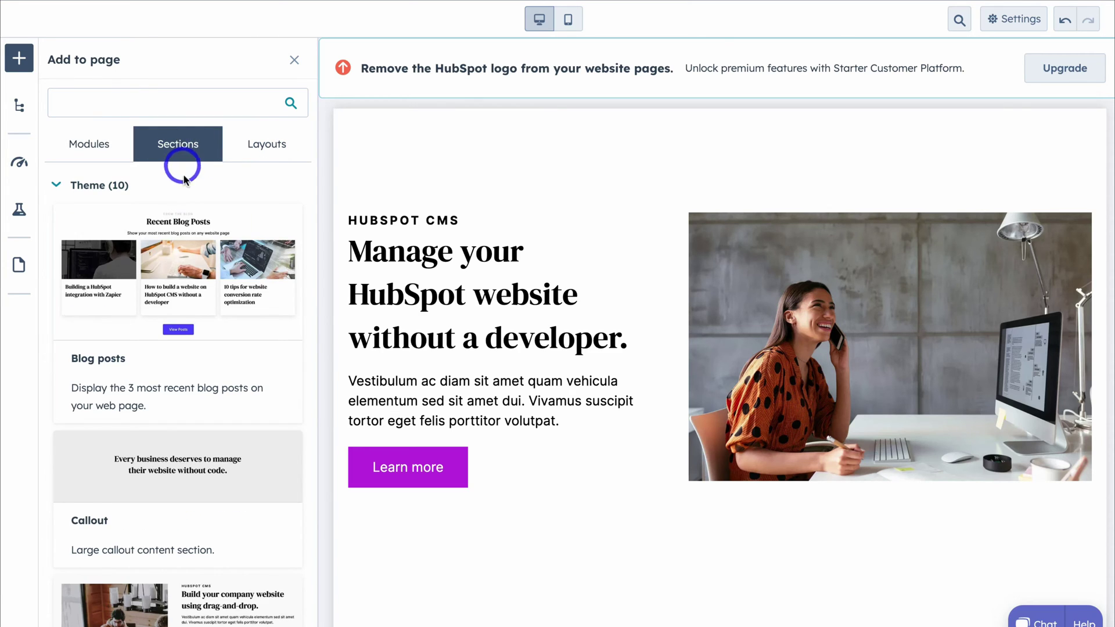
scroll(167, 229, down, 6)
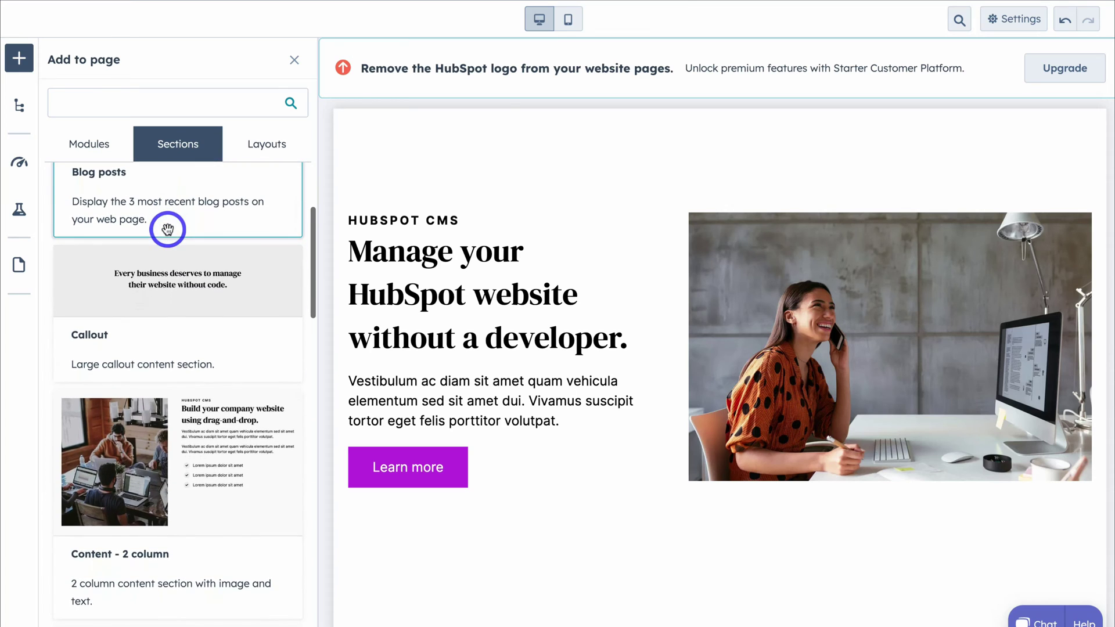
scroll(266, 303, up, 3)
scroll(266, 304, down, 6)
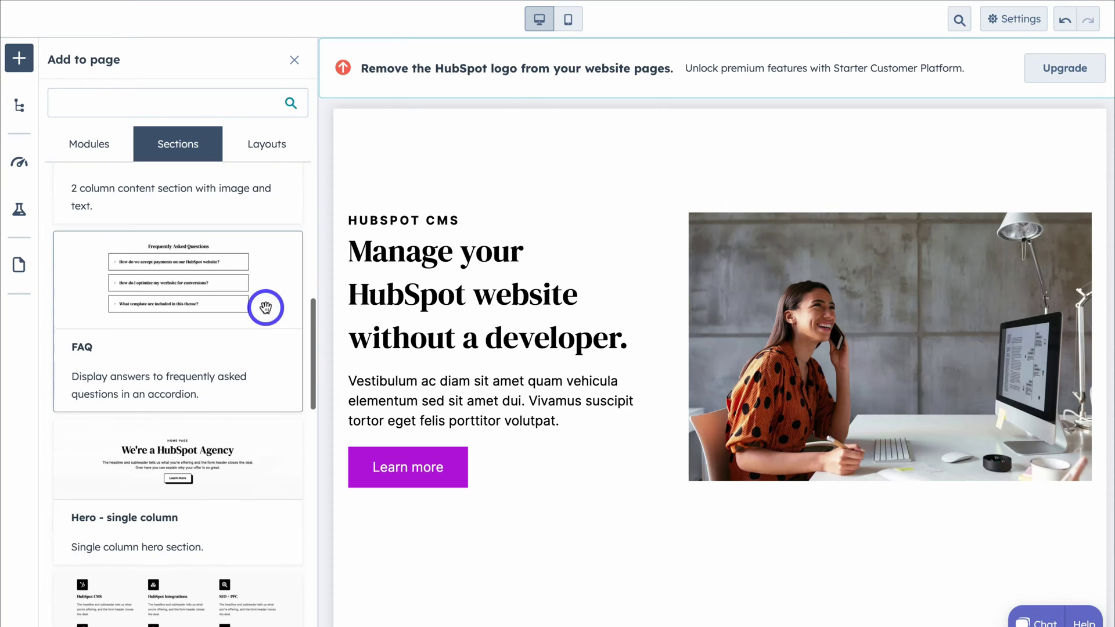
drag(195, 318, 679, 316)
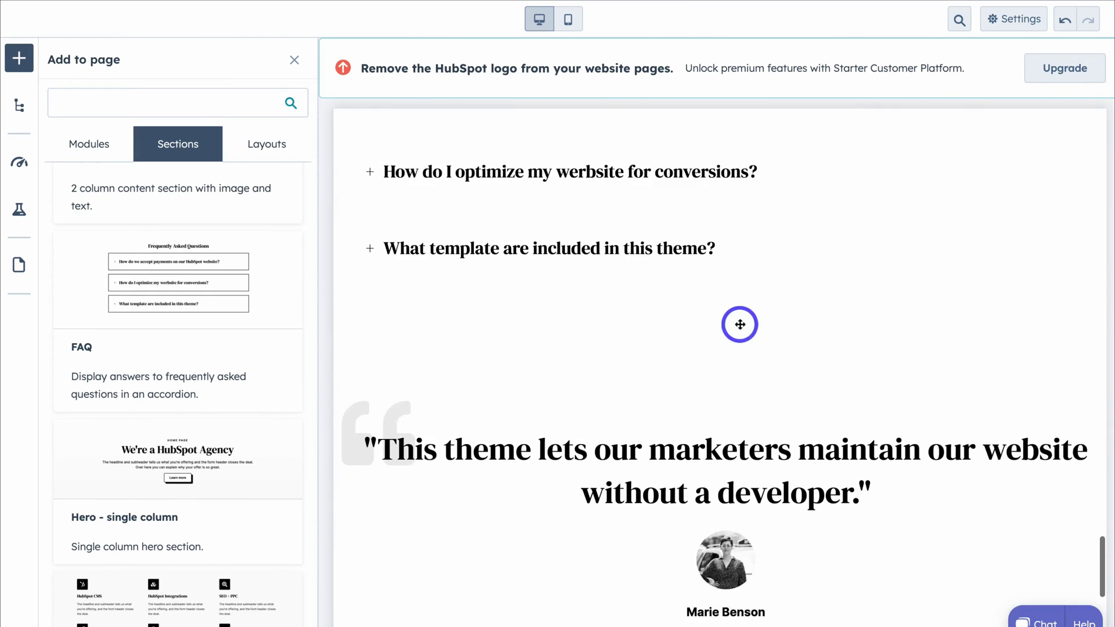
Delete the FAQ section, restore it with Ctrl+Z, and open the Accordion's first question
scroll(786, 440, down, 3)
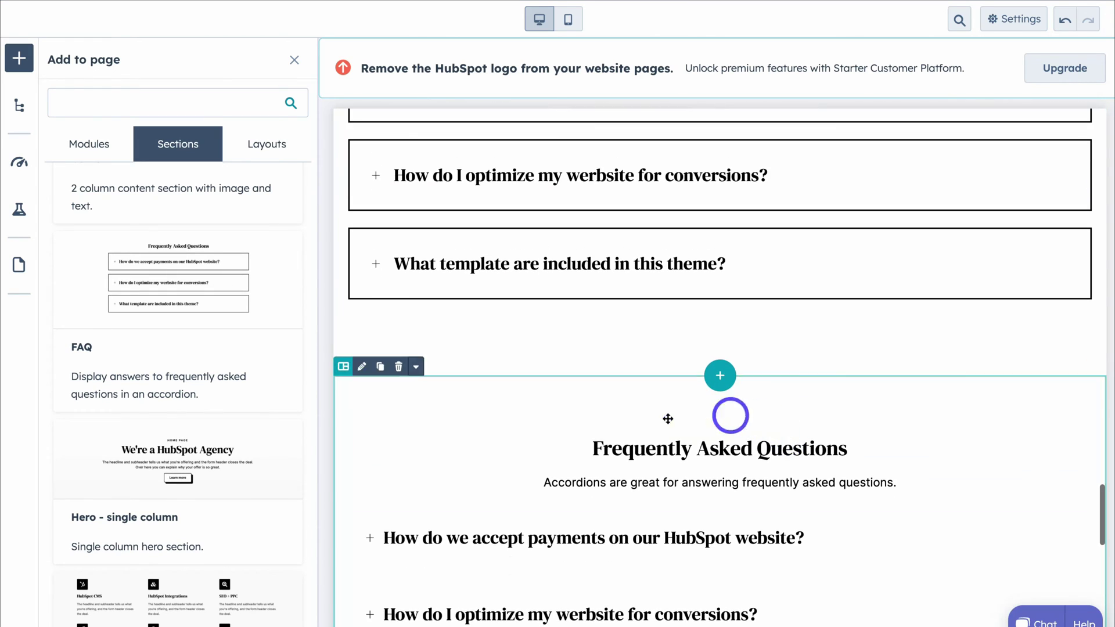
scroll(746, 473, down, 1)
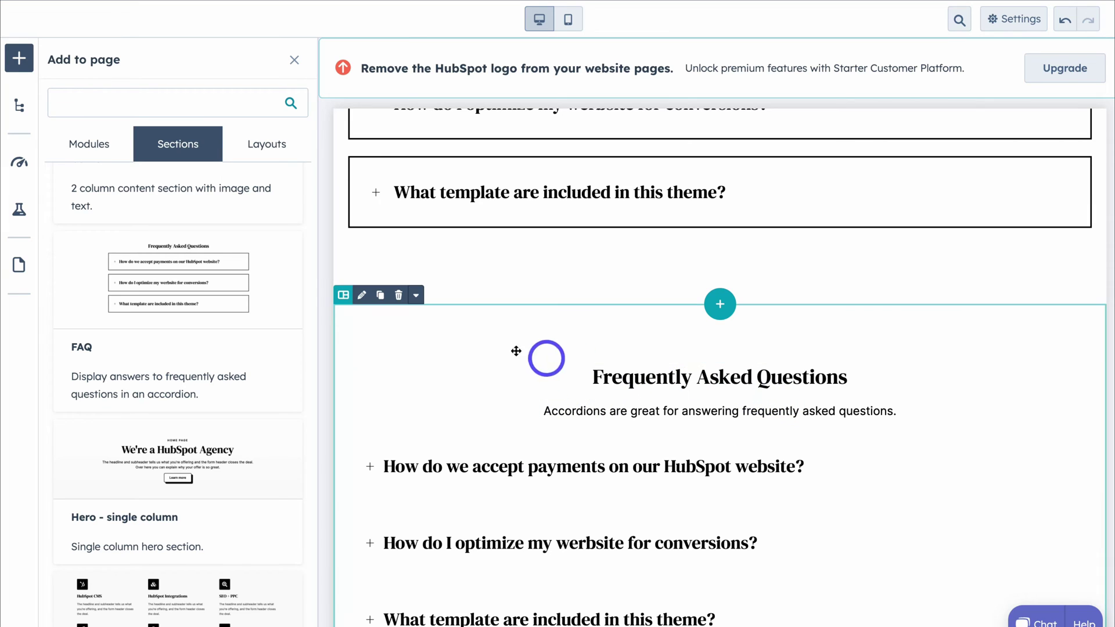
click(398, 296)
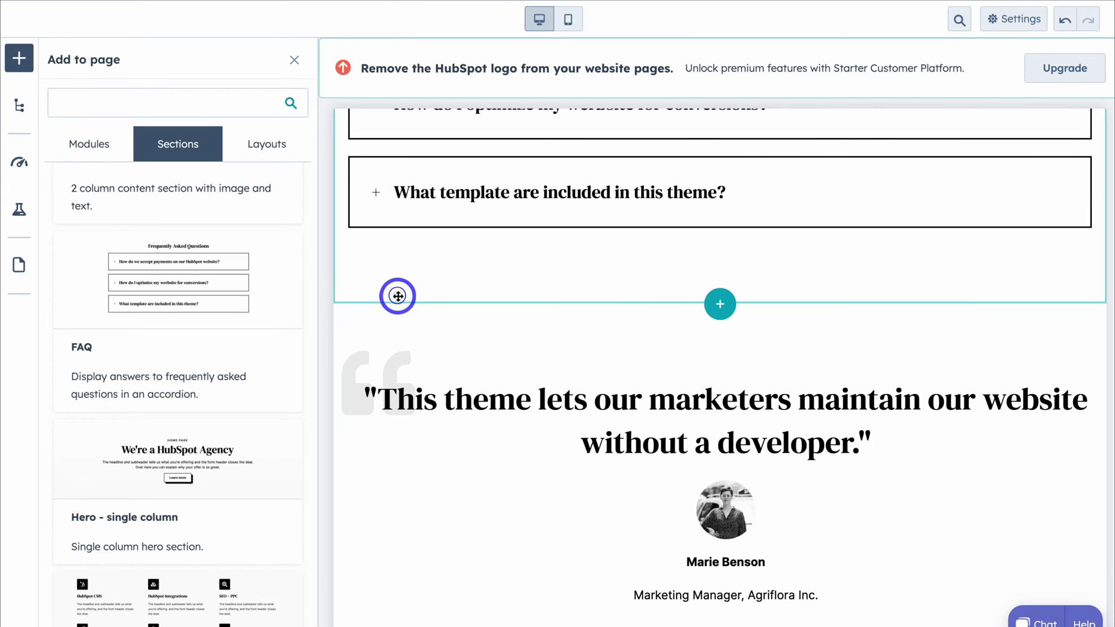
key(ctrl+z)
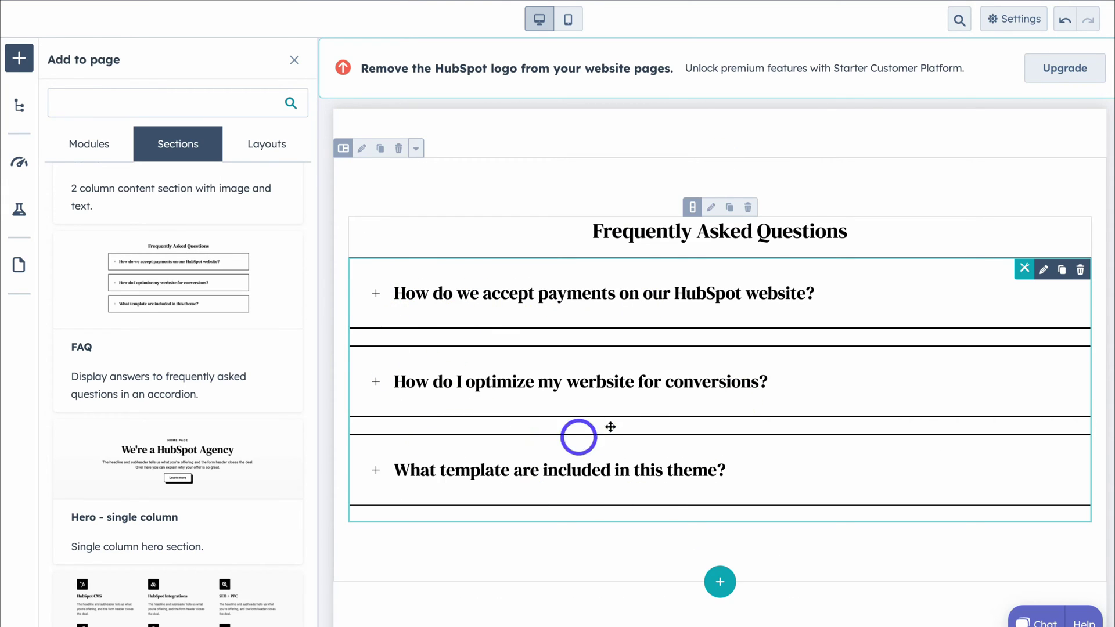
click(684, 306)
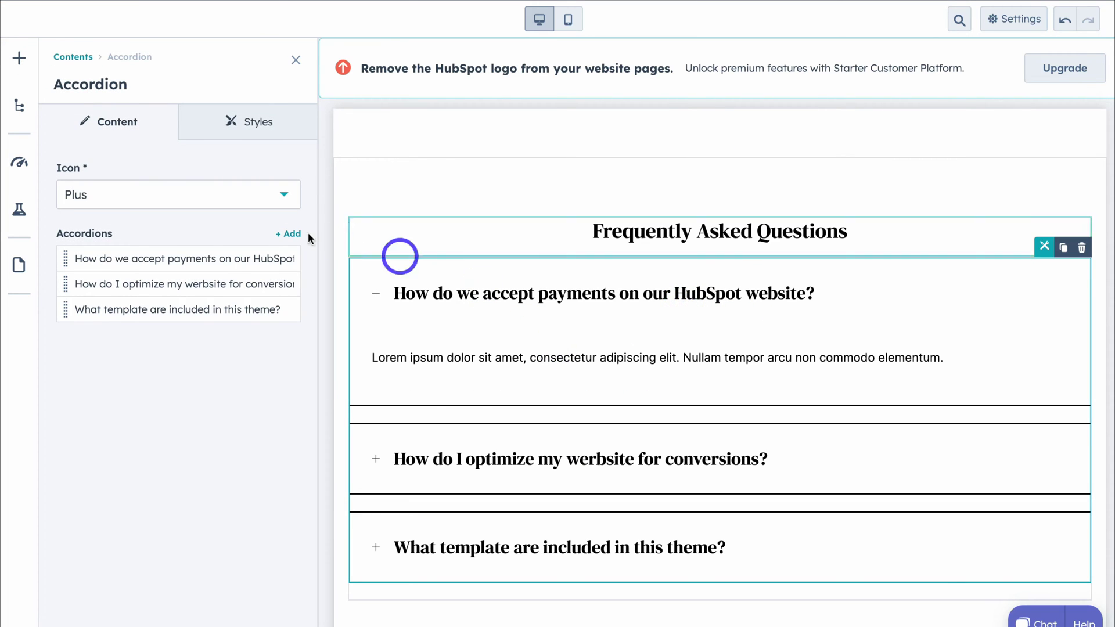
Drag a 3-column layout onto the page above the Recent Blog Posts section
click(19, 58)
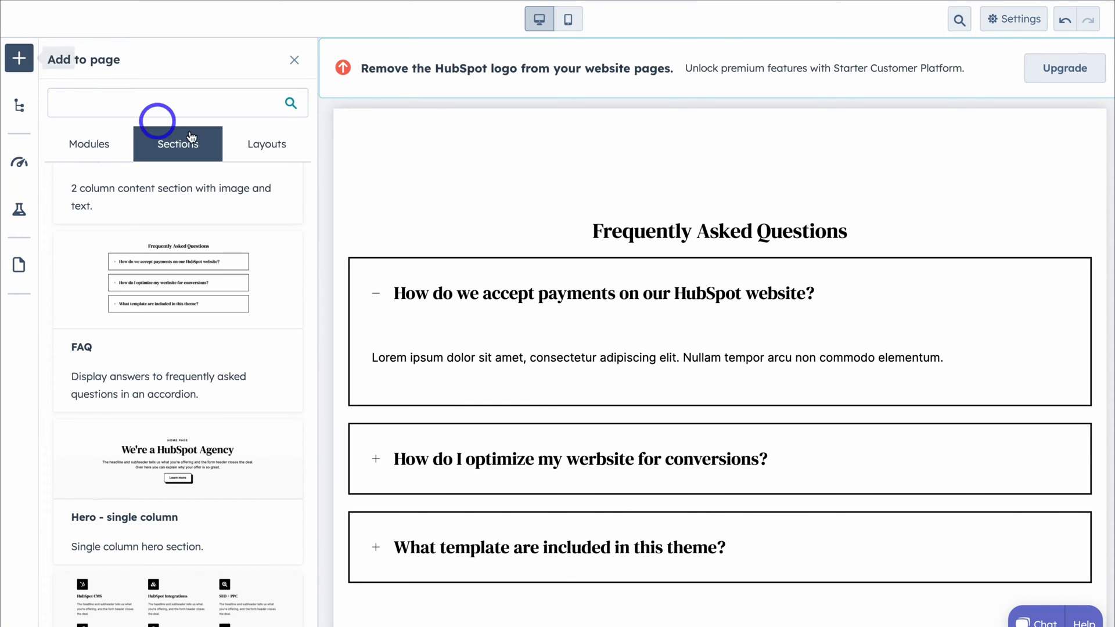
click(267, 144)
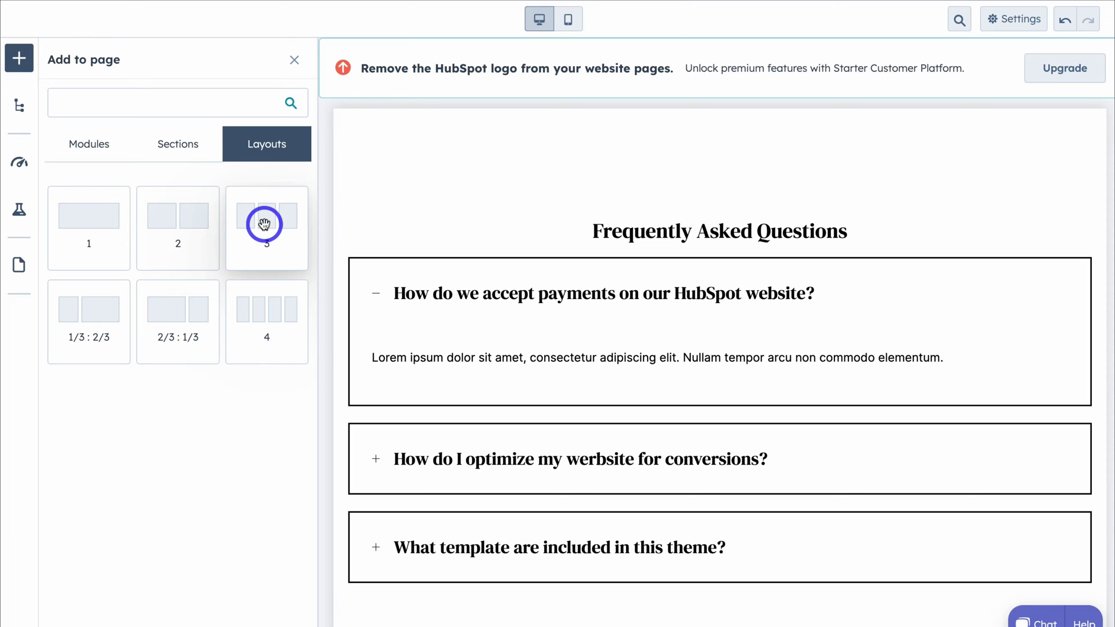
drag(265, 224, 739, 280)
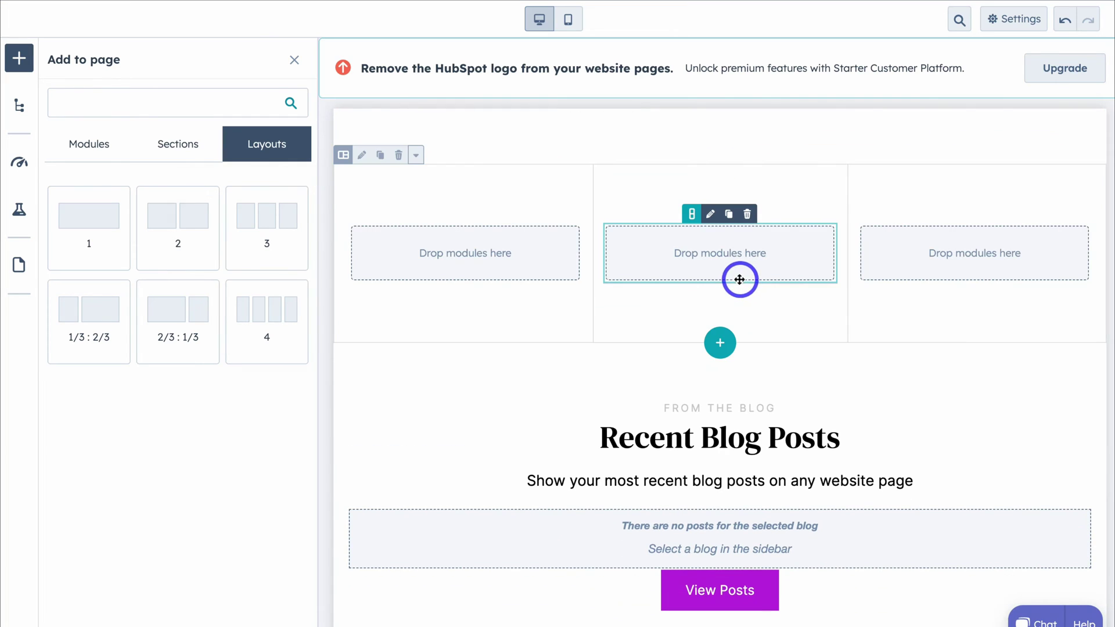
click(86, 149)
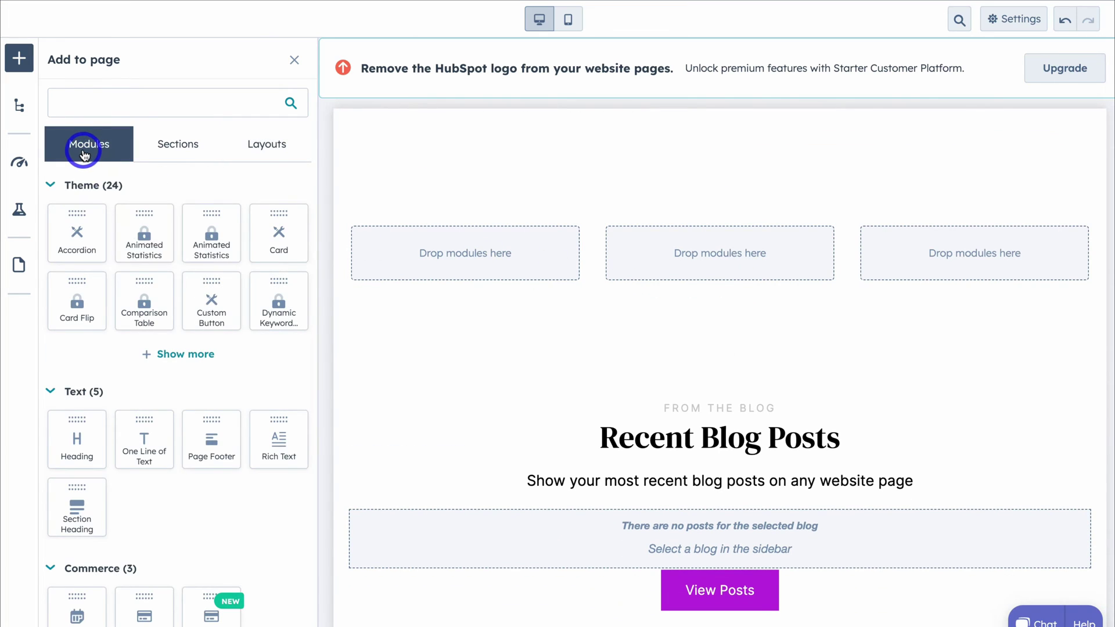
Show more Theme modules and expand the Design, Functionality and Media module categories
click(180, 355)
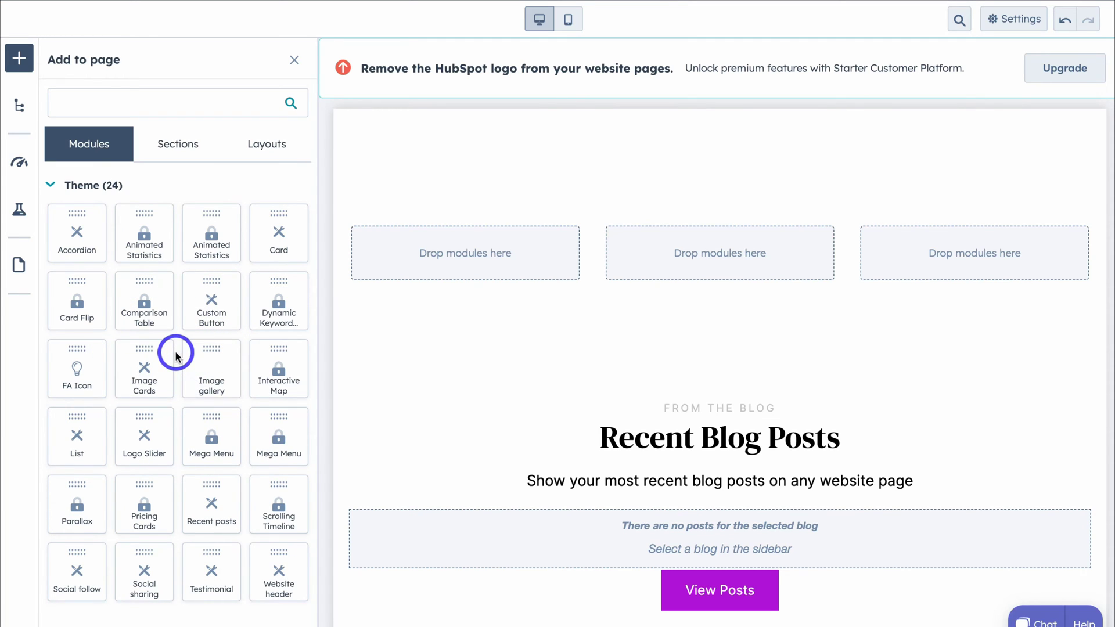
scroll(176, 356, down, 3)
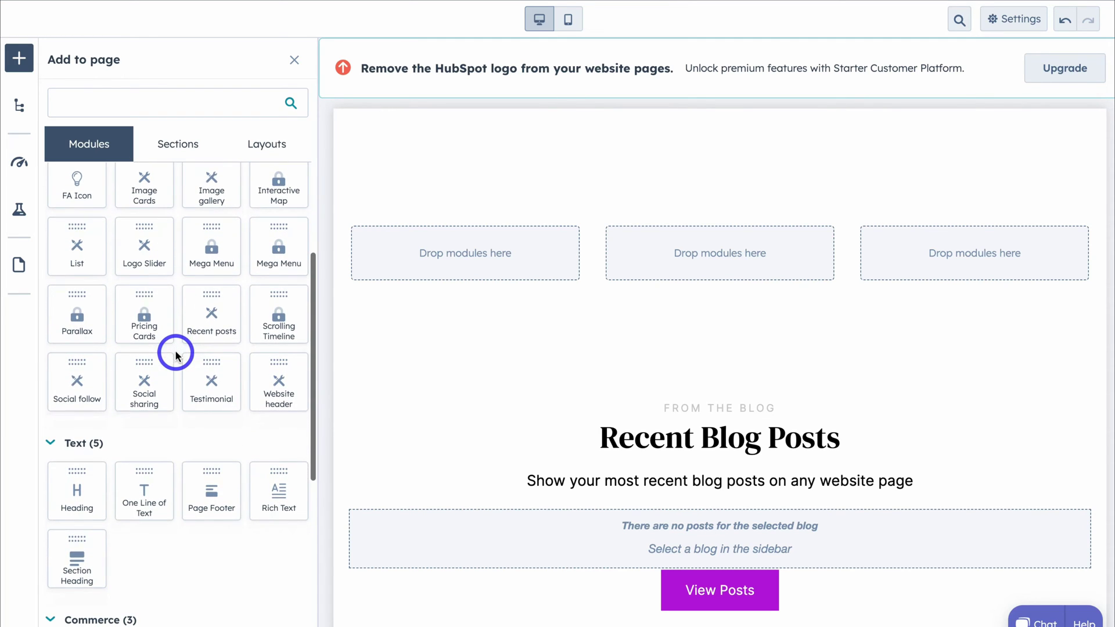
scroll(176, 355, down, 3)
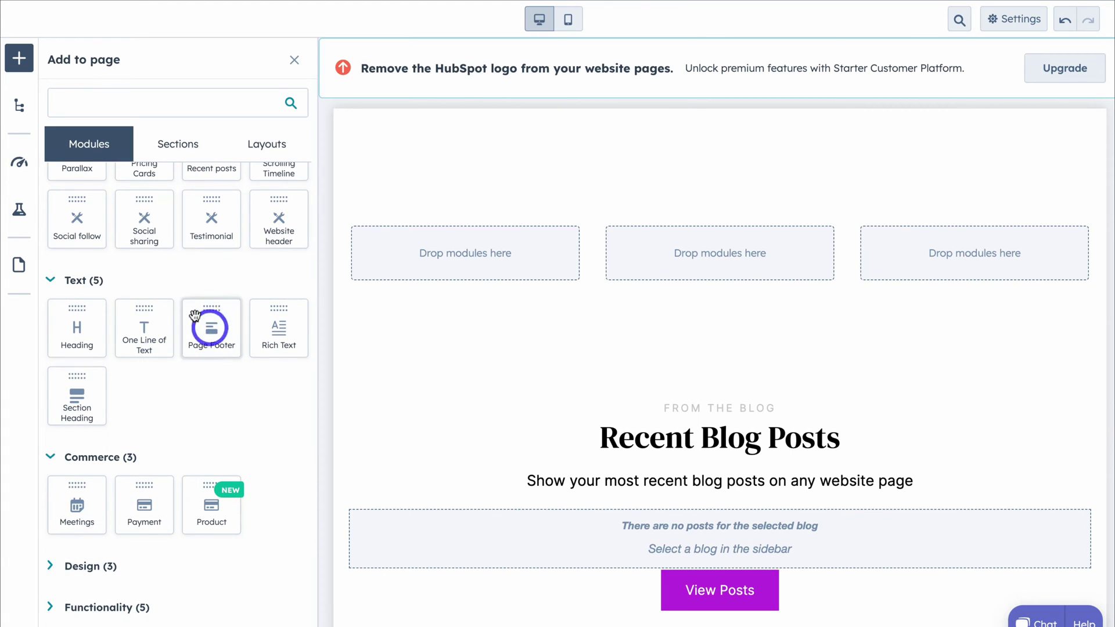
scroll(186, 365, down, 2)
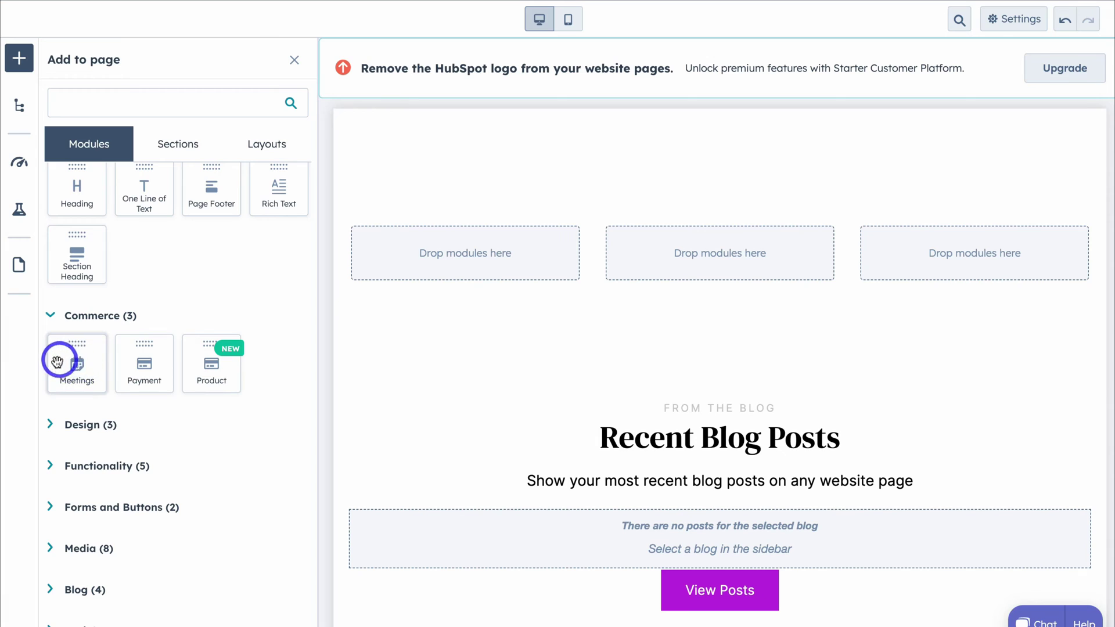
scroll(75, 364, down, 1)
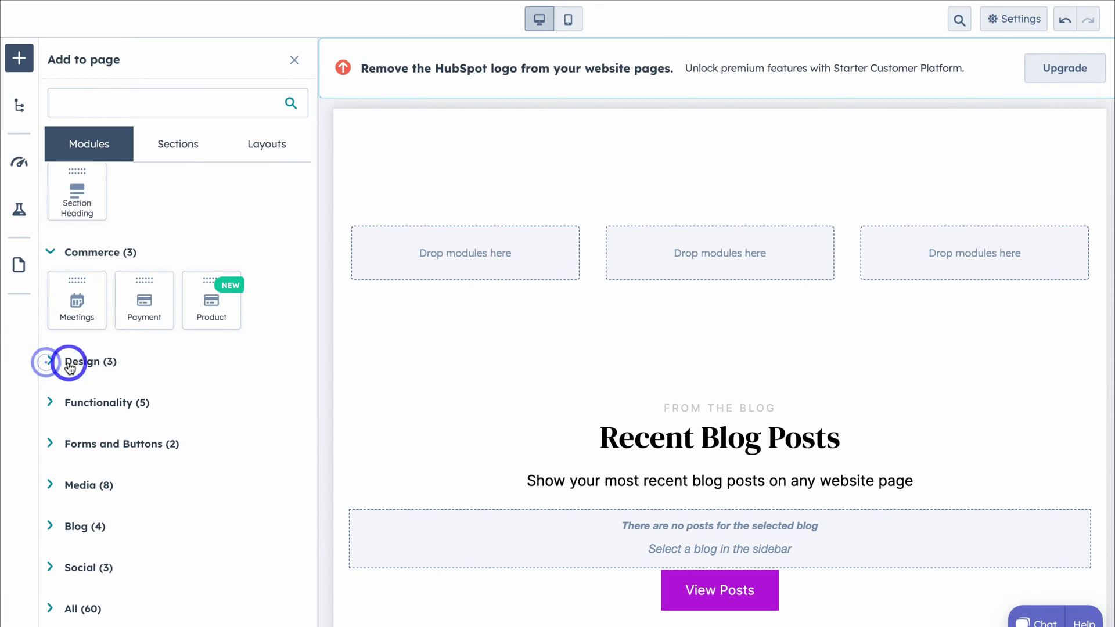
click(50, 362)
click(77, 471)
scroll(90, 397, down, 3)
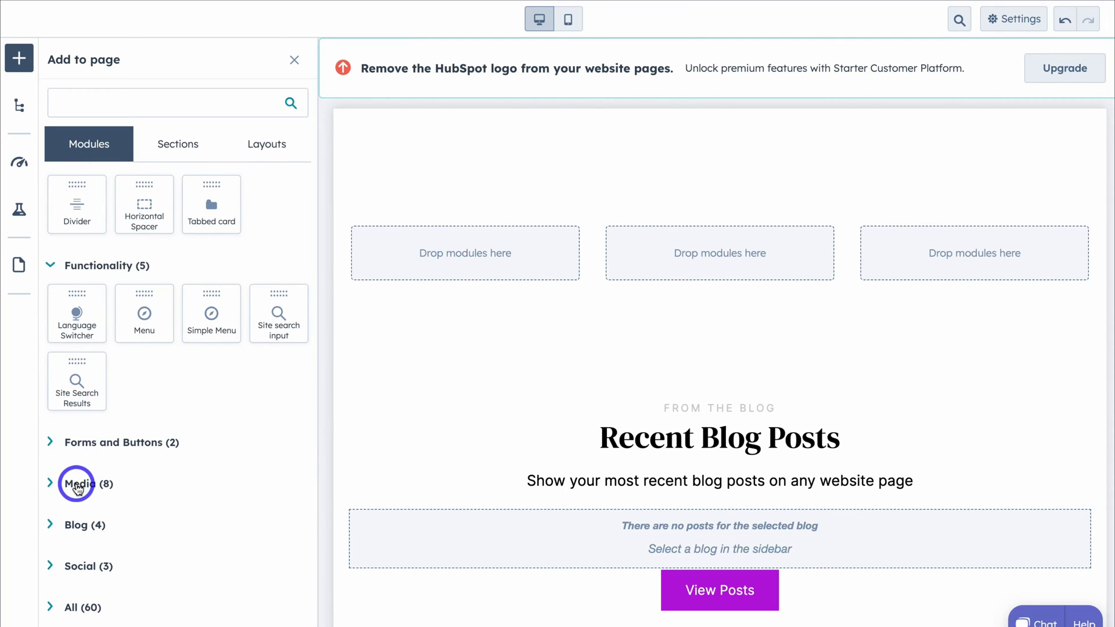
click(77, 487)
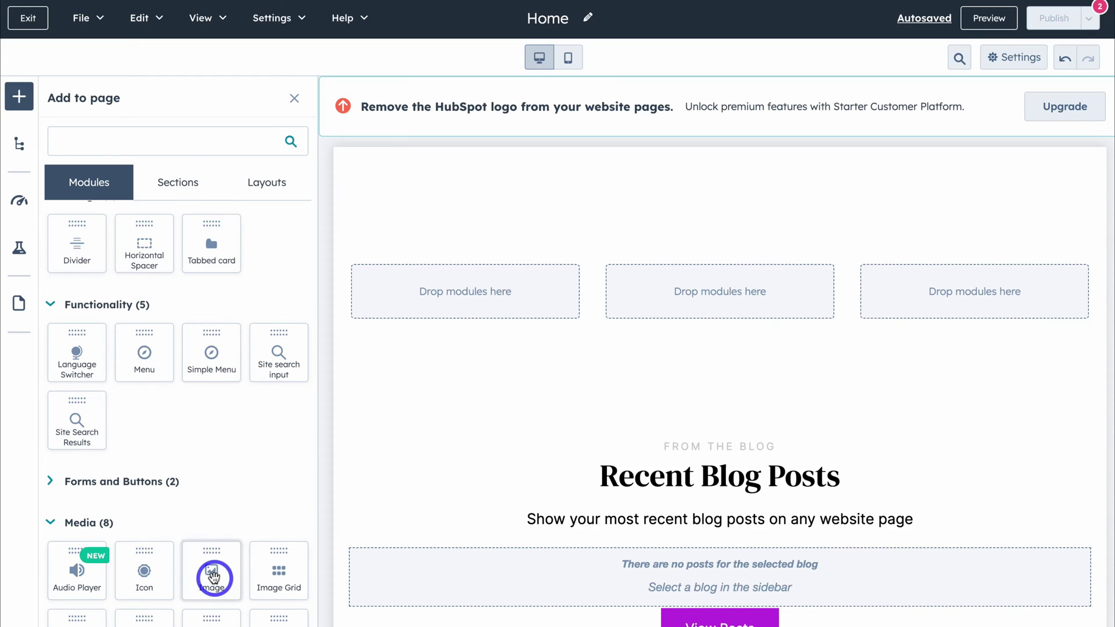
Place an Image module in the first column, then duplicate it and delete the extra copy
drag(213, 576, 506, 306)
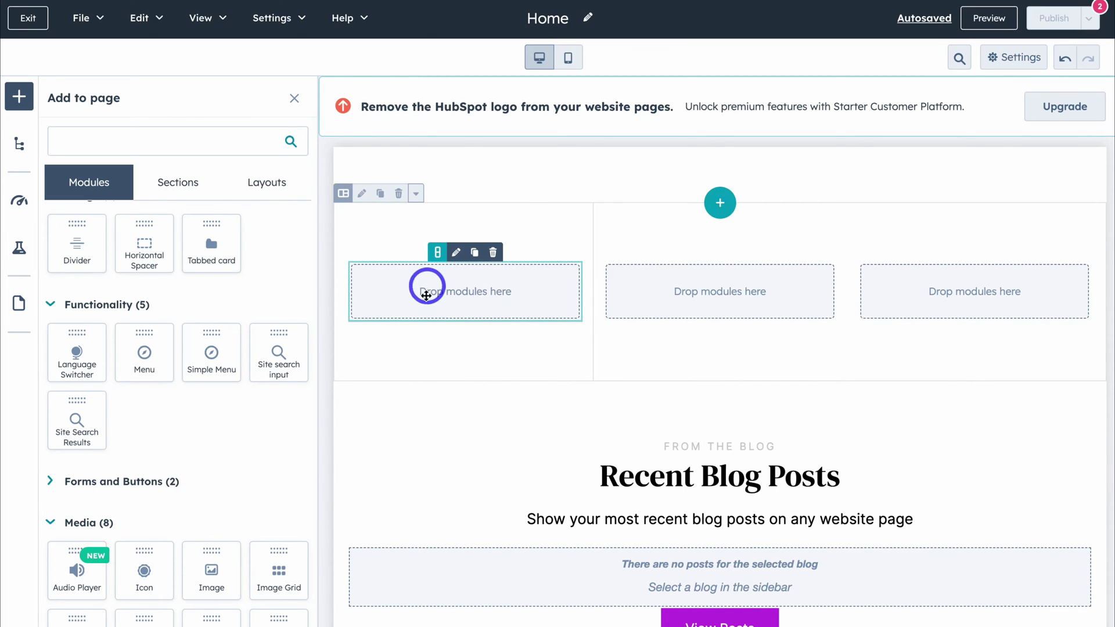
mouse_move(226, 314)
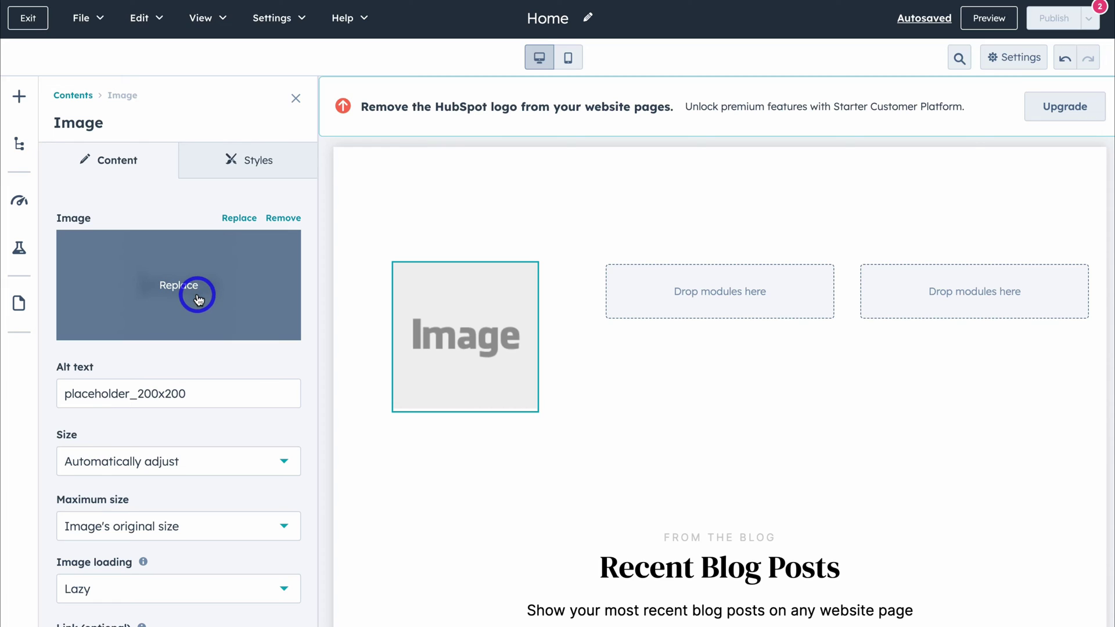
click(438, 325)
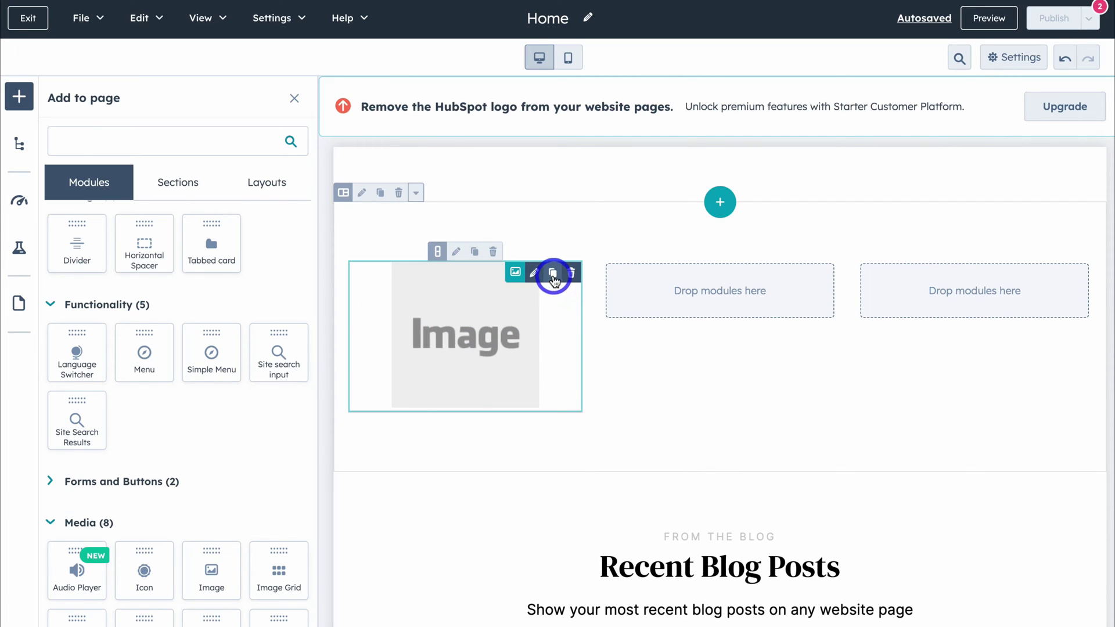
click(554, 274)
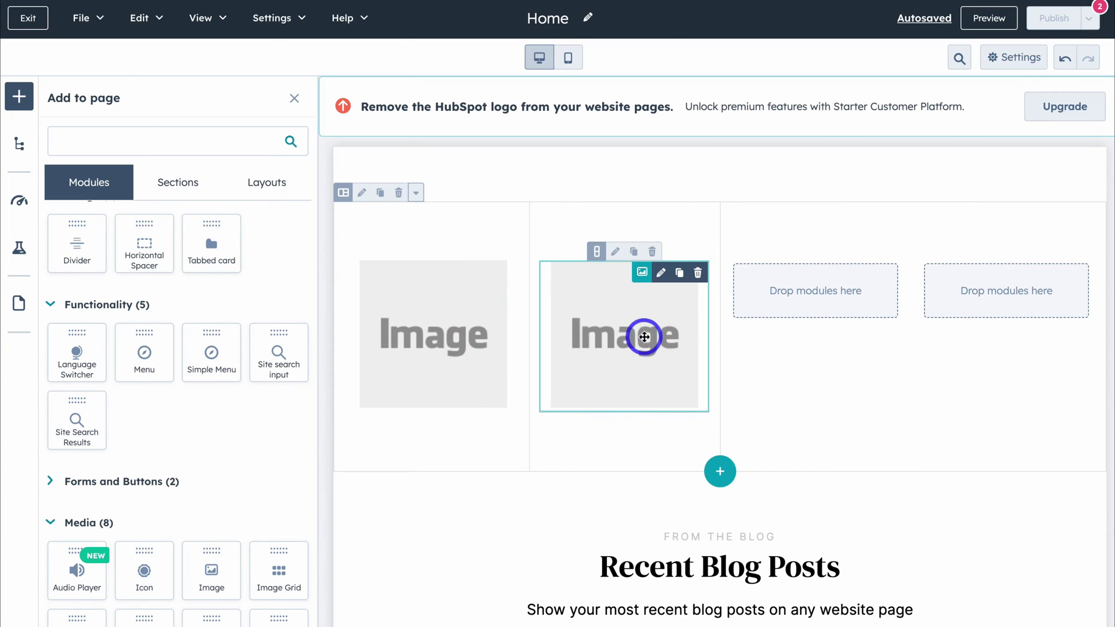
click(698, 273)
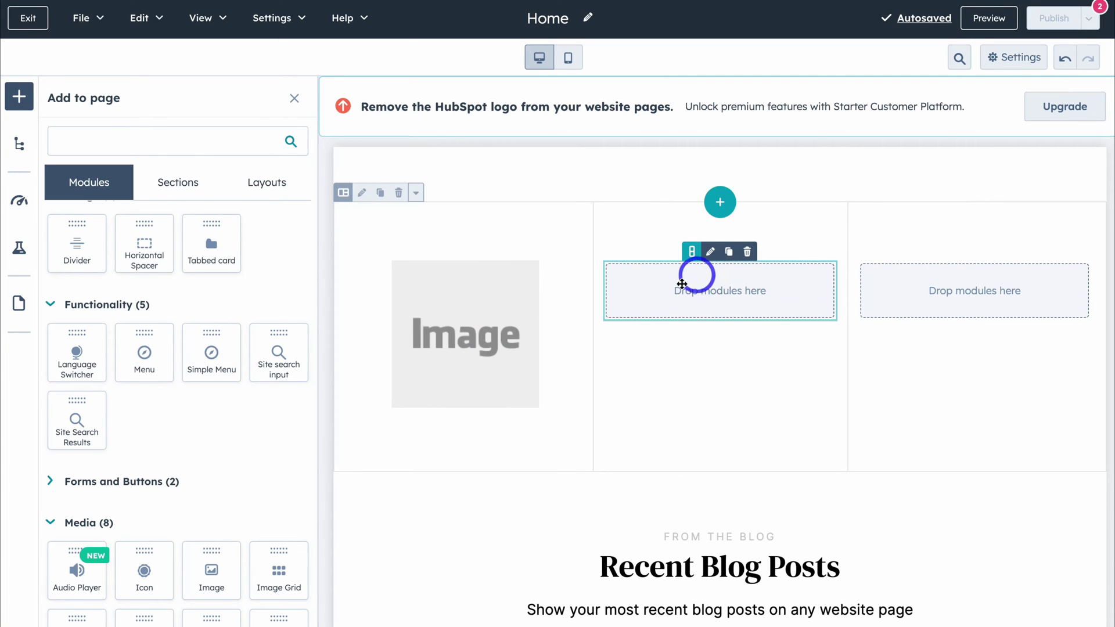
Add a Video module to the middle column and a Rich Text module to the third
drag(279, 618, 726, 301)
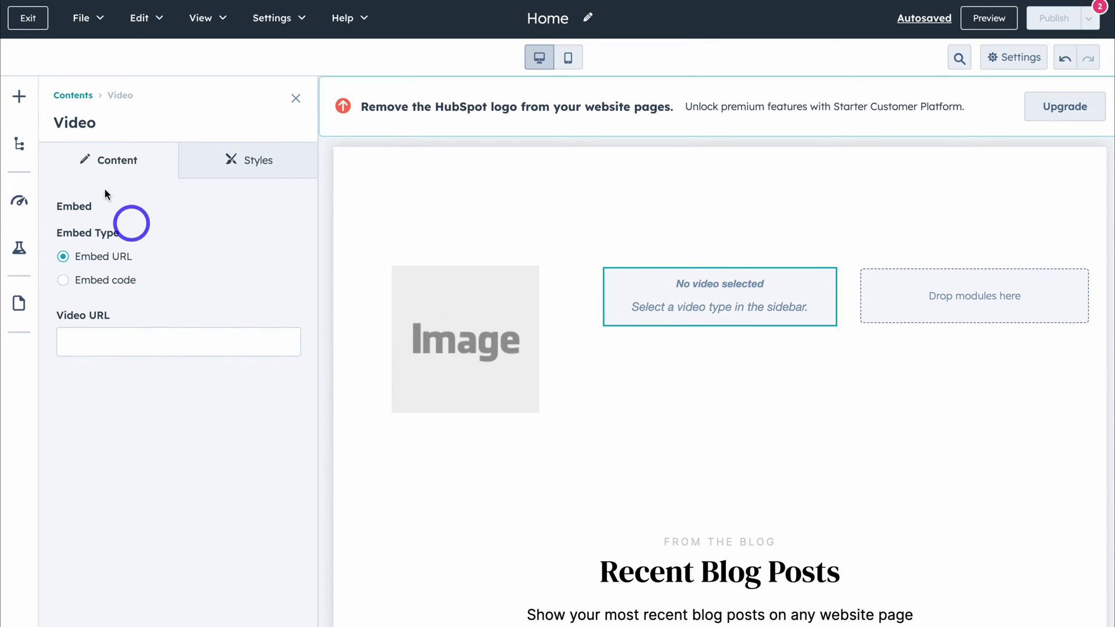
click(21, 99)
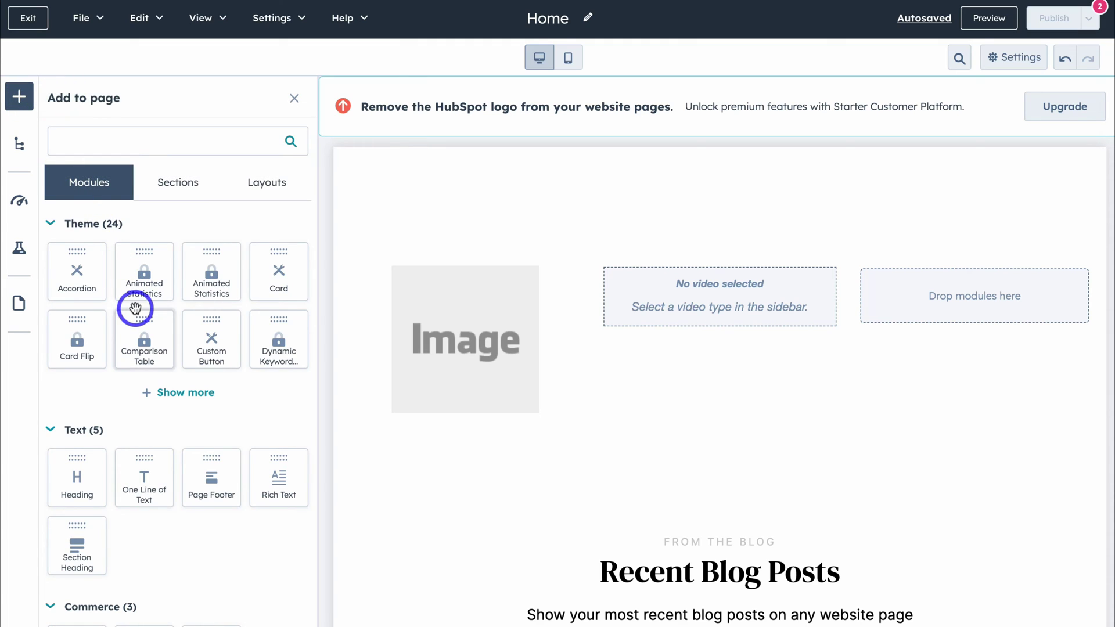
scroll(135, 308, down, 3)
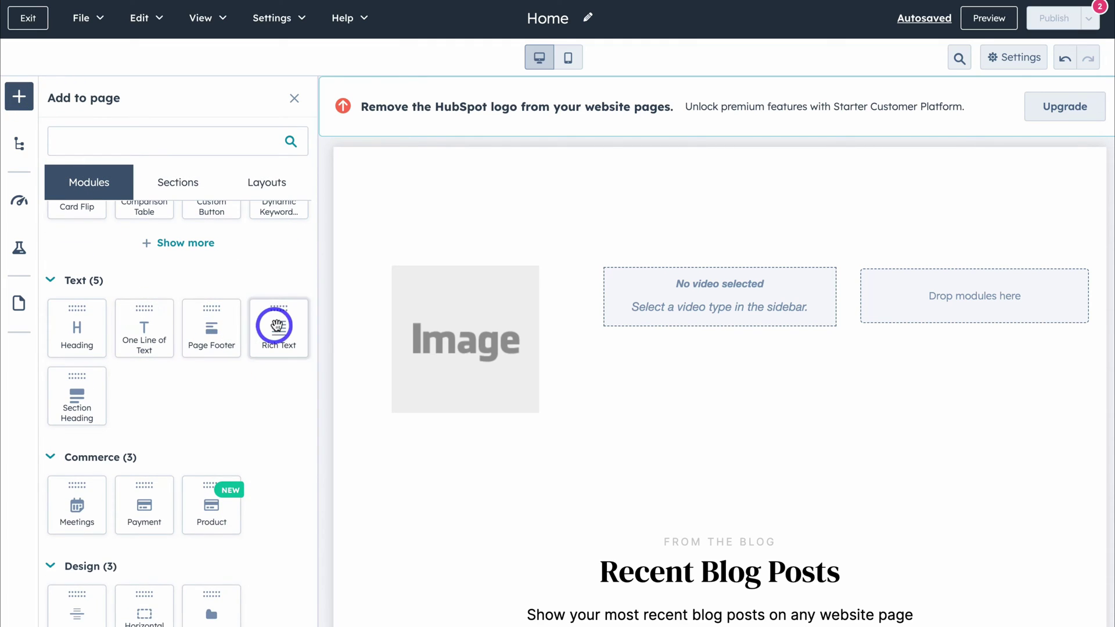
drag(277, 323, 1016, 446)
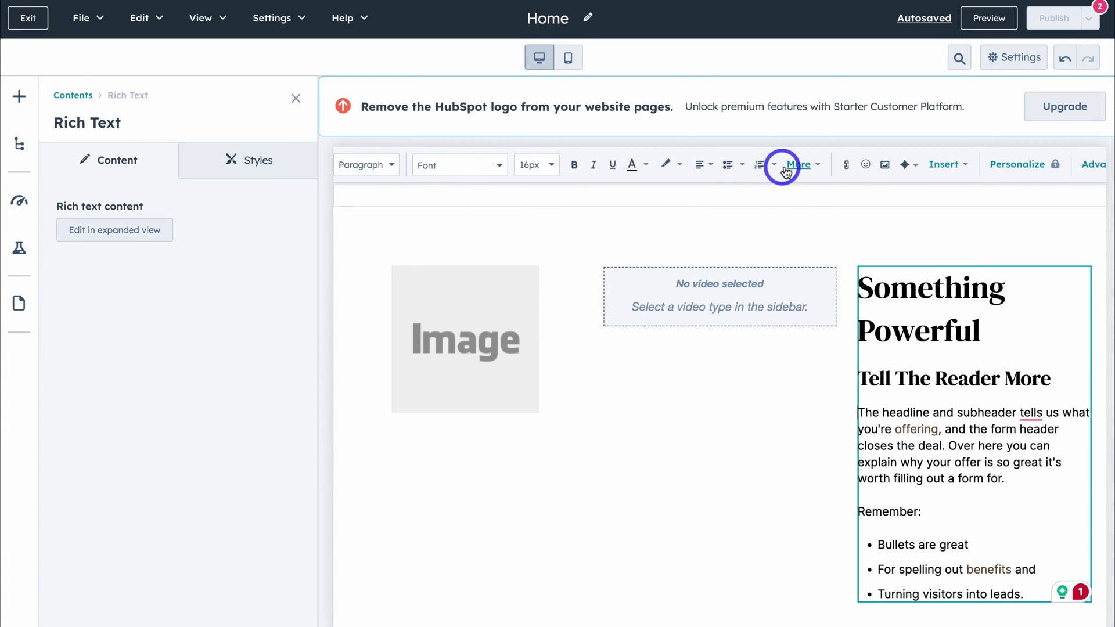
click(296, 100)
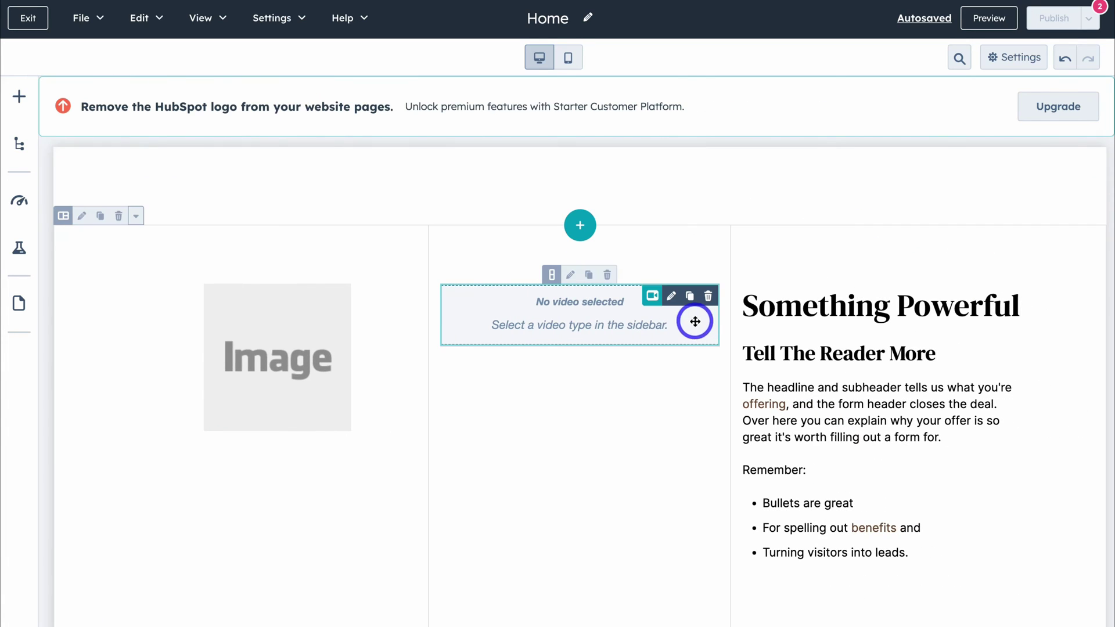
click(19, 202)
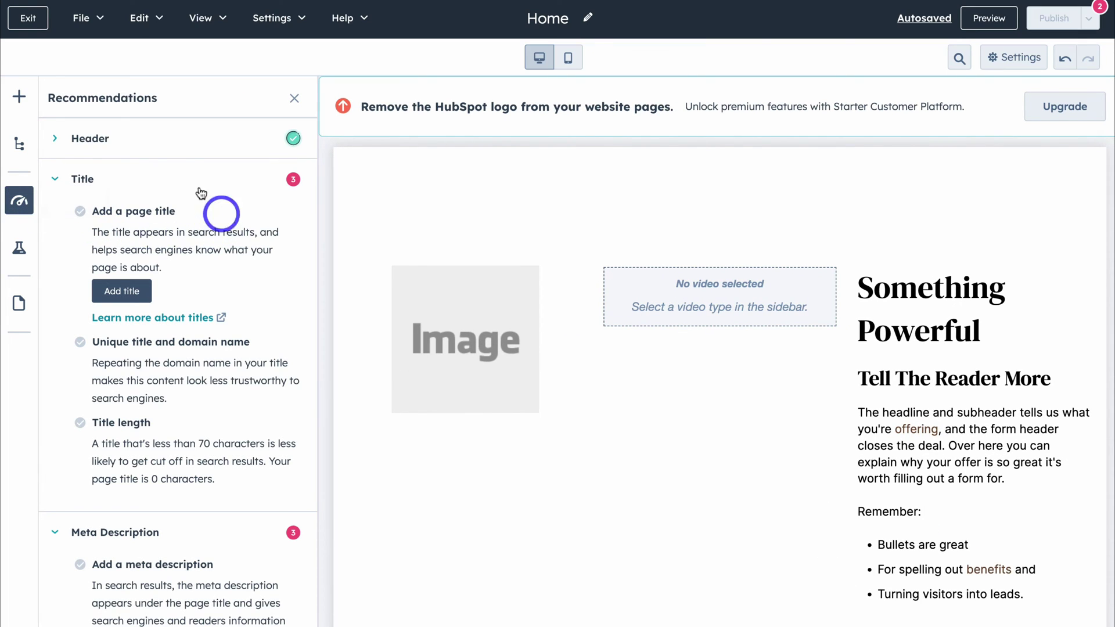
scroll(211, 244, down, 10)
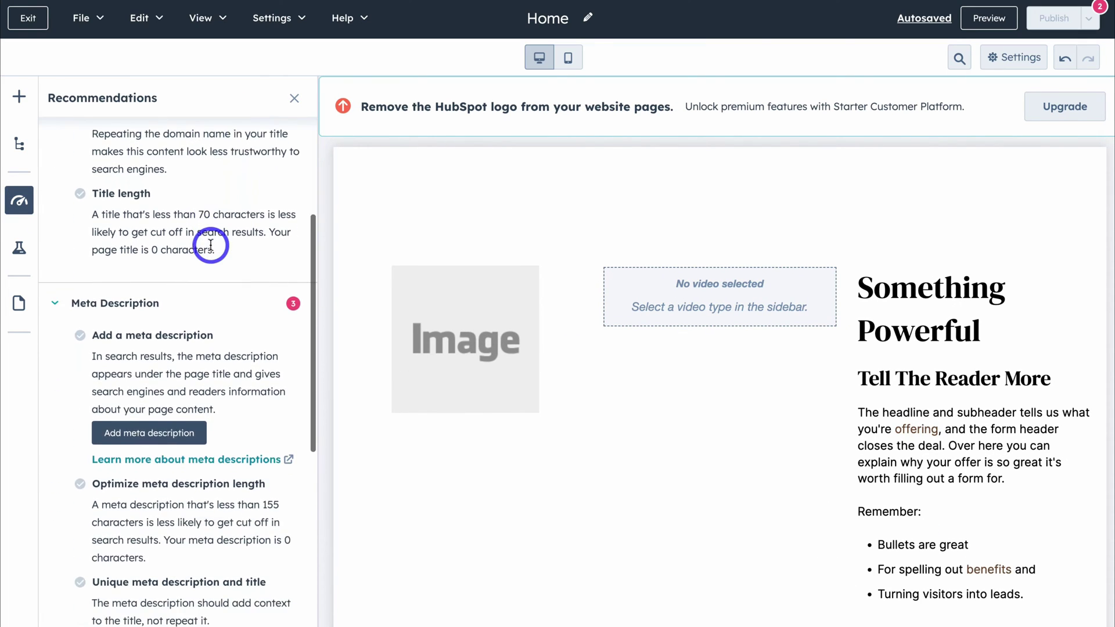
scroll(210, 246, down, 5)
scroll(211, 242, up, 2)
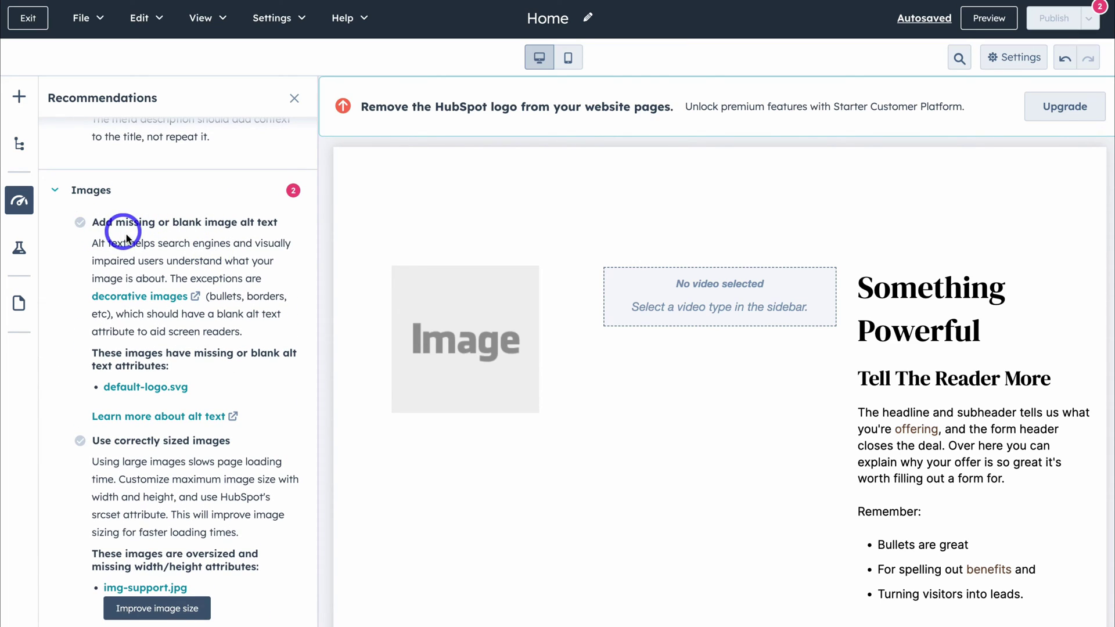
scroll(280, 234, up, 8)
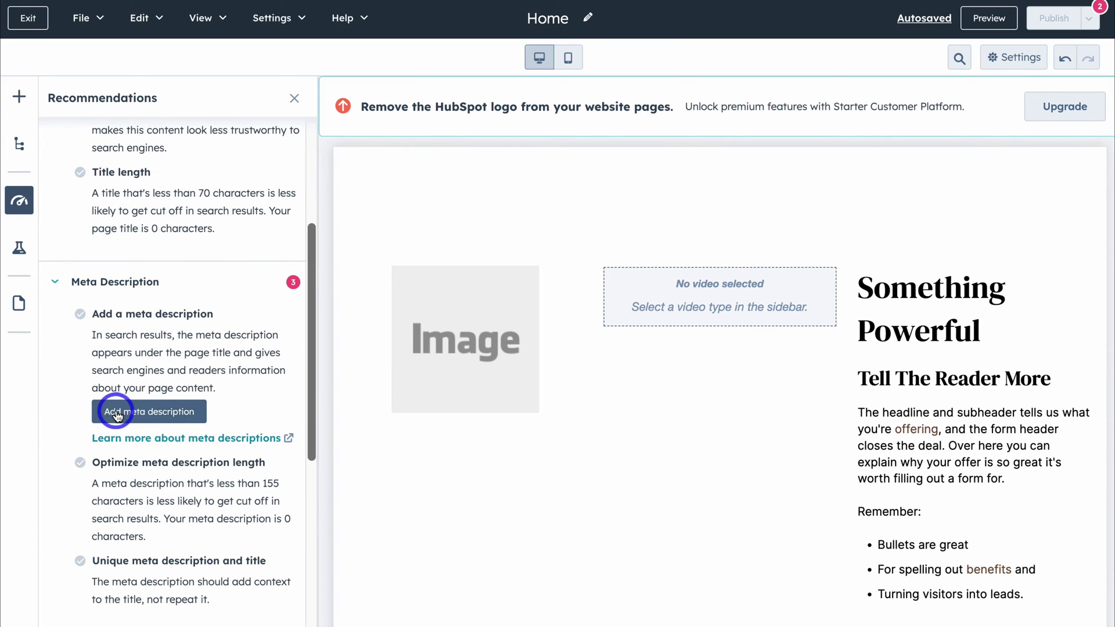
scroll(183, 417, up, 5)
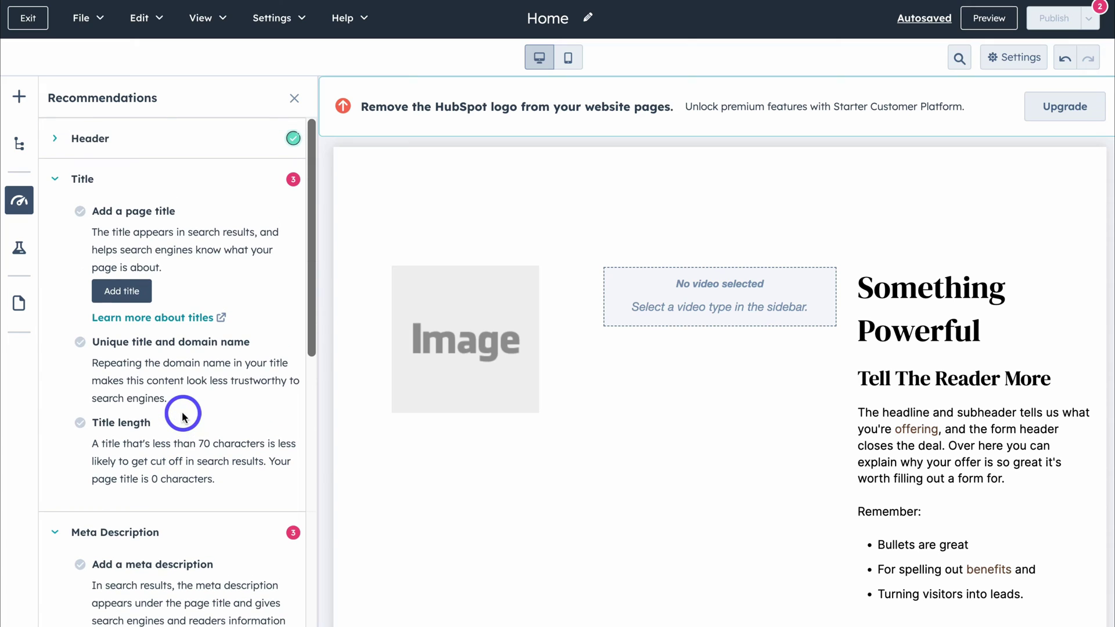
scroll(473, 403, up, 10)
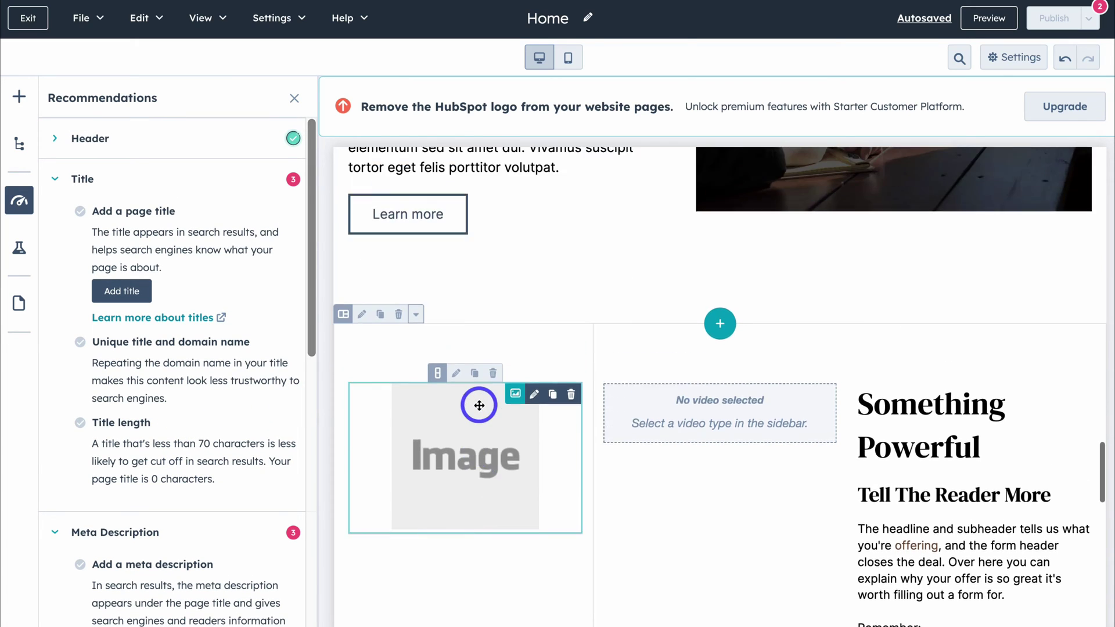
scroll(479, 405, up, 15)
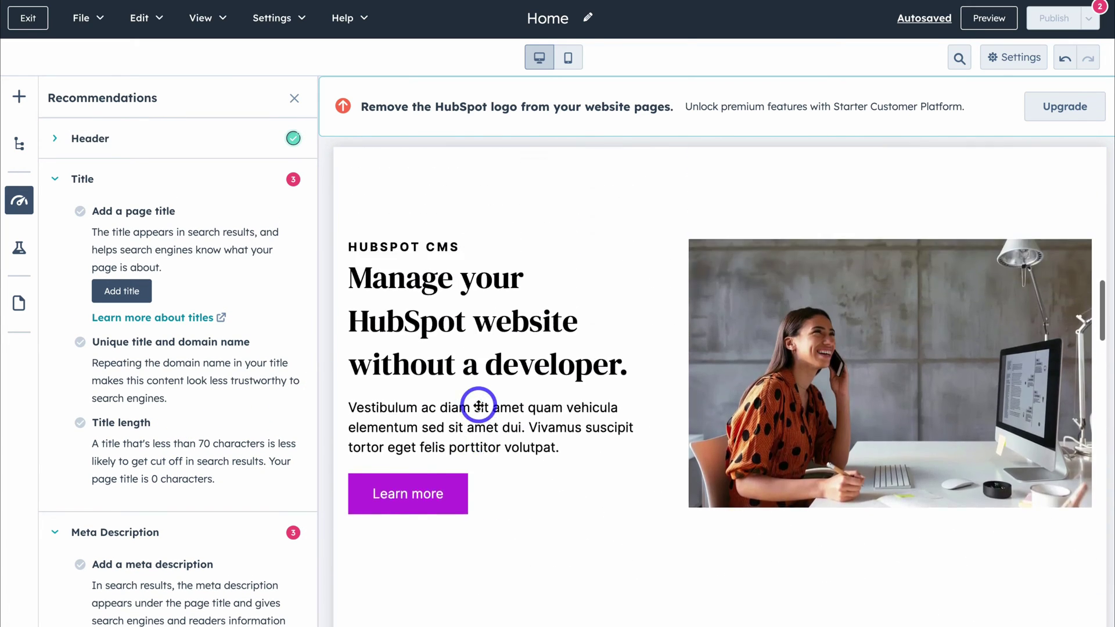
scroll(478, 406, up, 3)
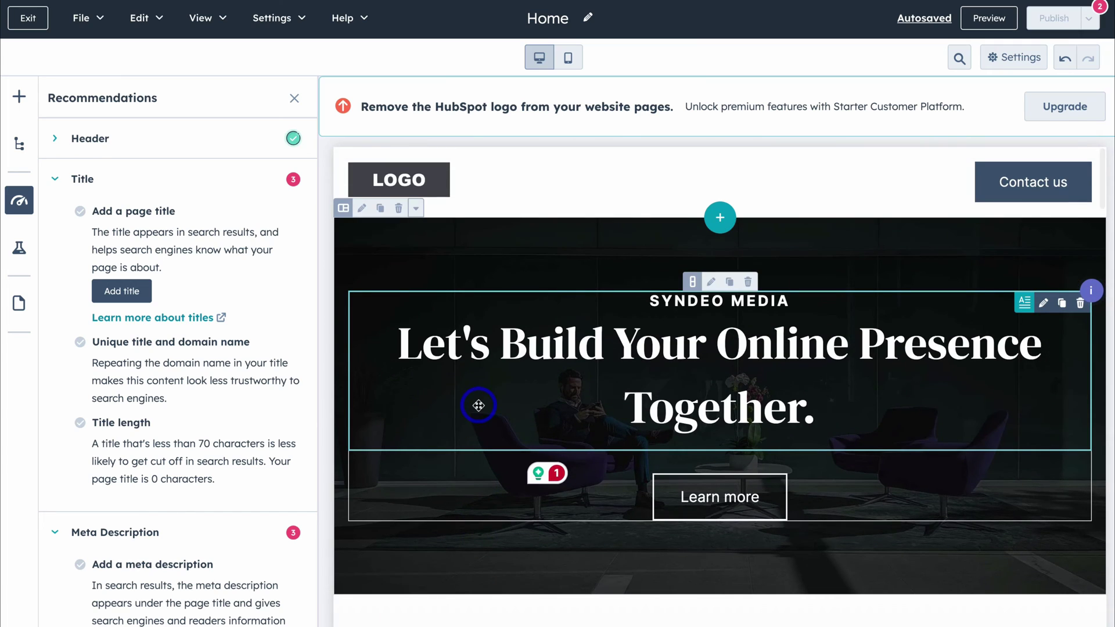
click(568, 60)
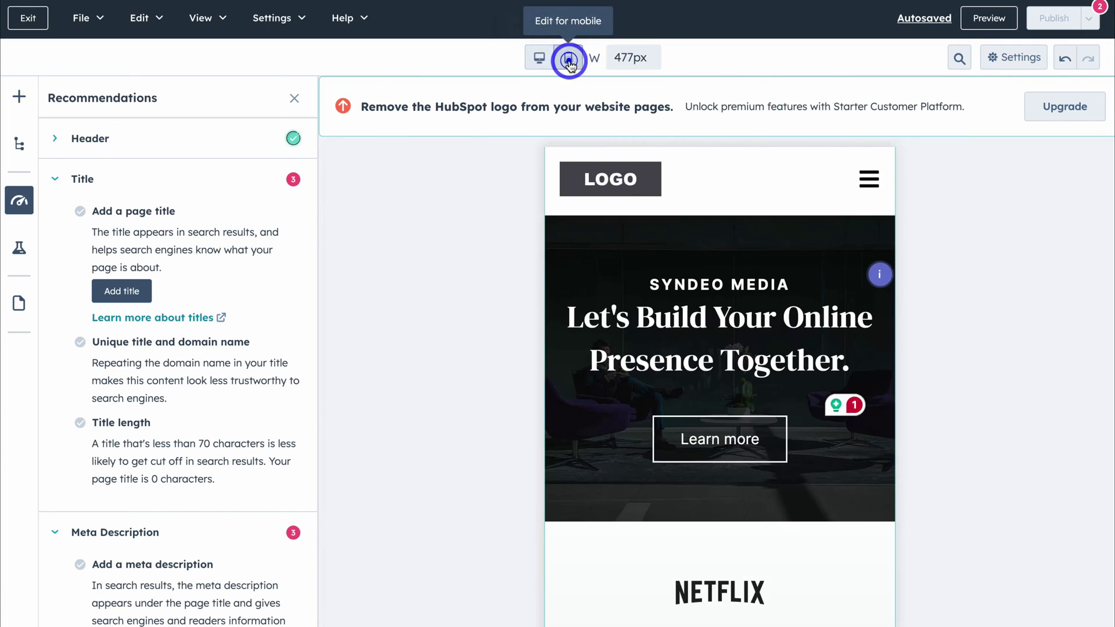
click(566, 59)
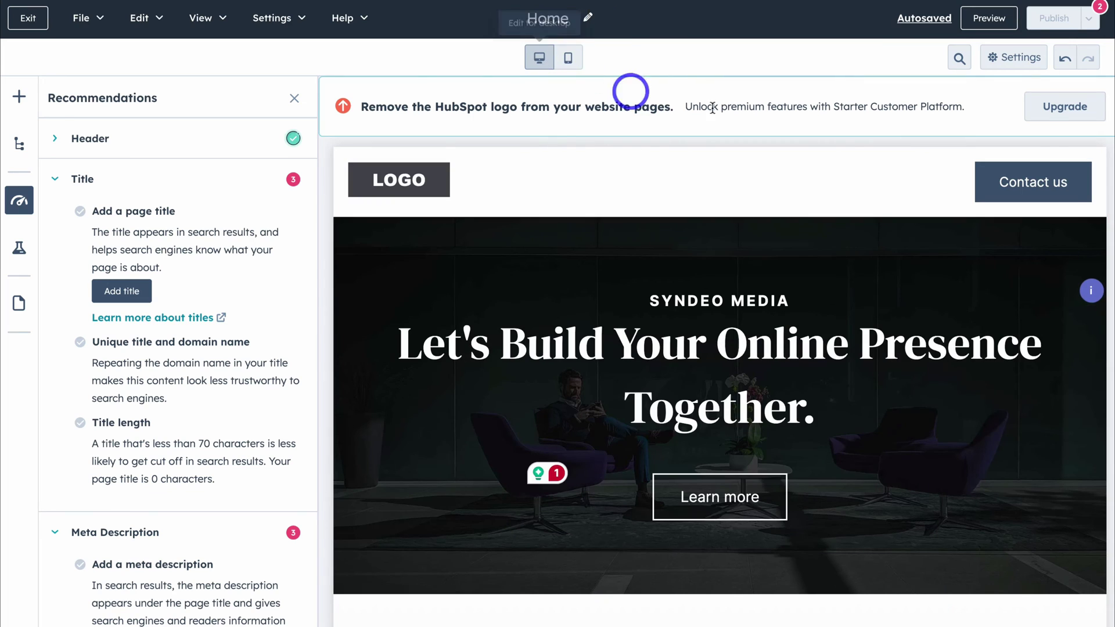
In page settings, set the title to Home and paste the meta description
click(997, 60)
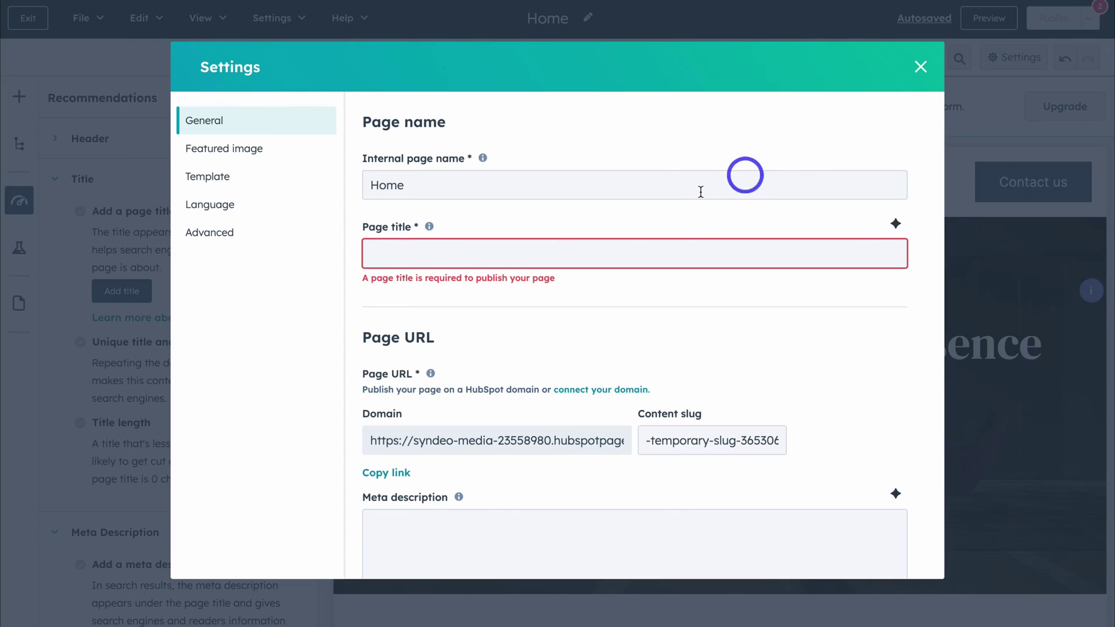
click(486, 253)
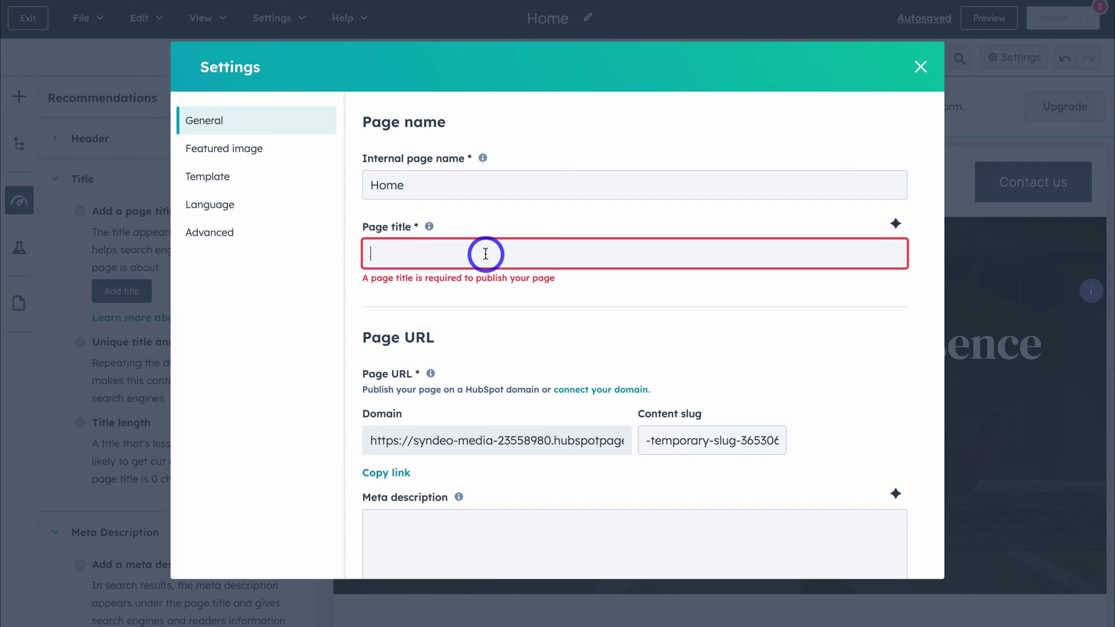
text(Home)
scroll(485, 254, down, 3)
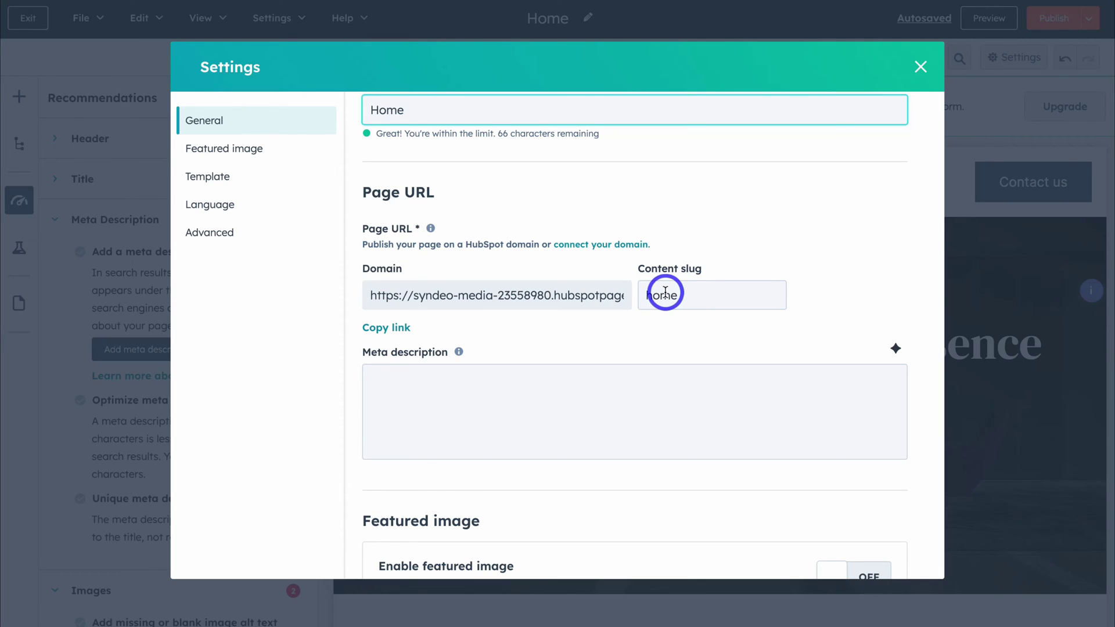
scroll(488, 343, down, 1)
click(476, 343)
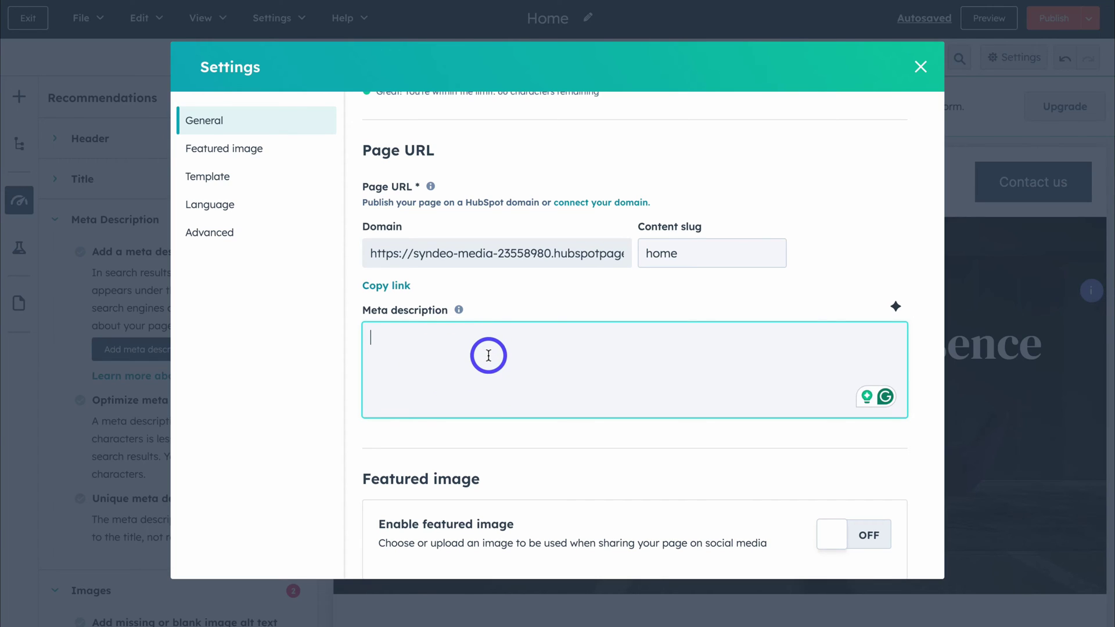
scroll(488, 356, down, 3)
scroll(445, 374, up, 3)
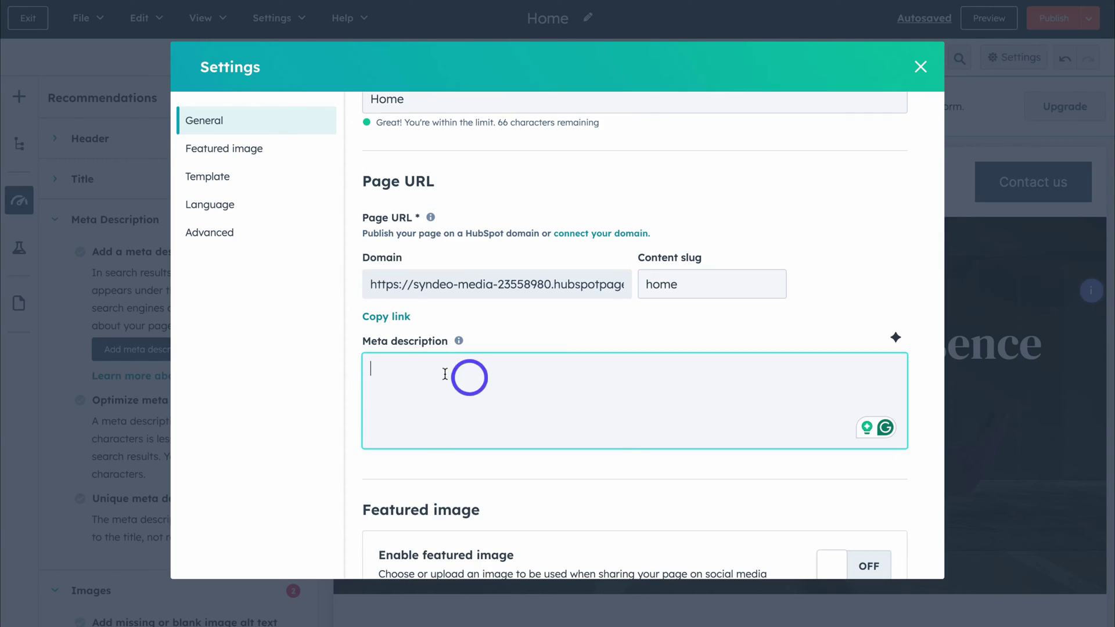
text(Syndeo Media is a leading local business digital marketing agency based in Tauranga, New Zealand, with a portfolio of over 100 satisfied local clients.)
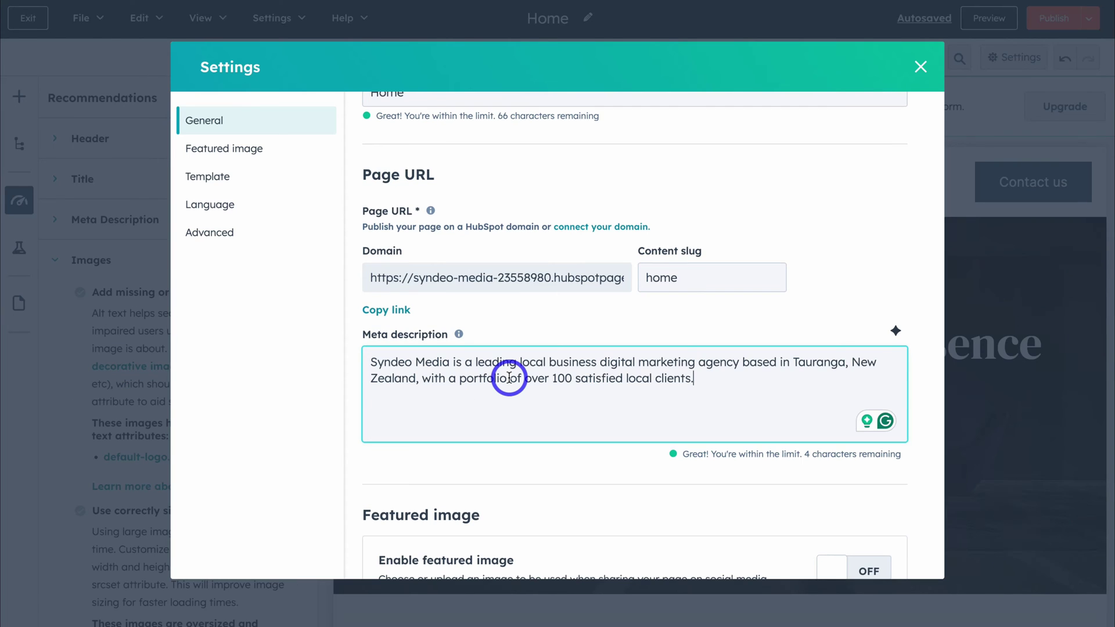
Set the page language to English, save the Home page, and exit to Website pages
scroll(511, 360, down, 6)
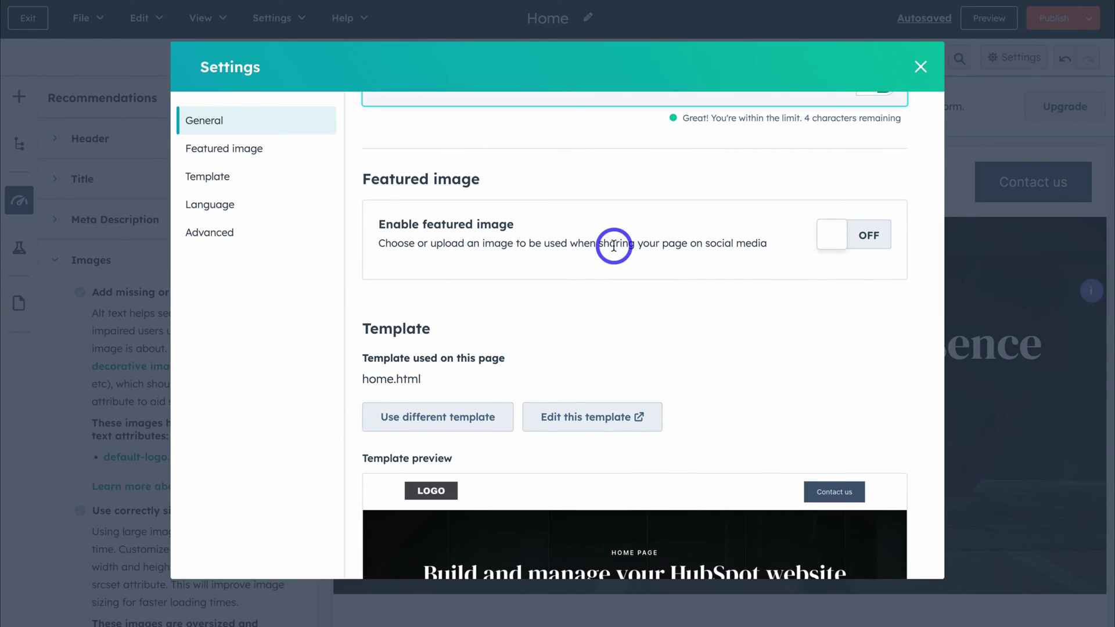
scroll(614, 245, down, 3)
scroll(614, 245, down, 6)
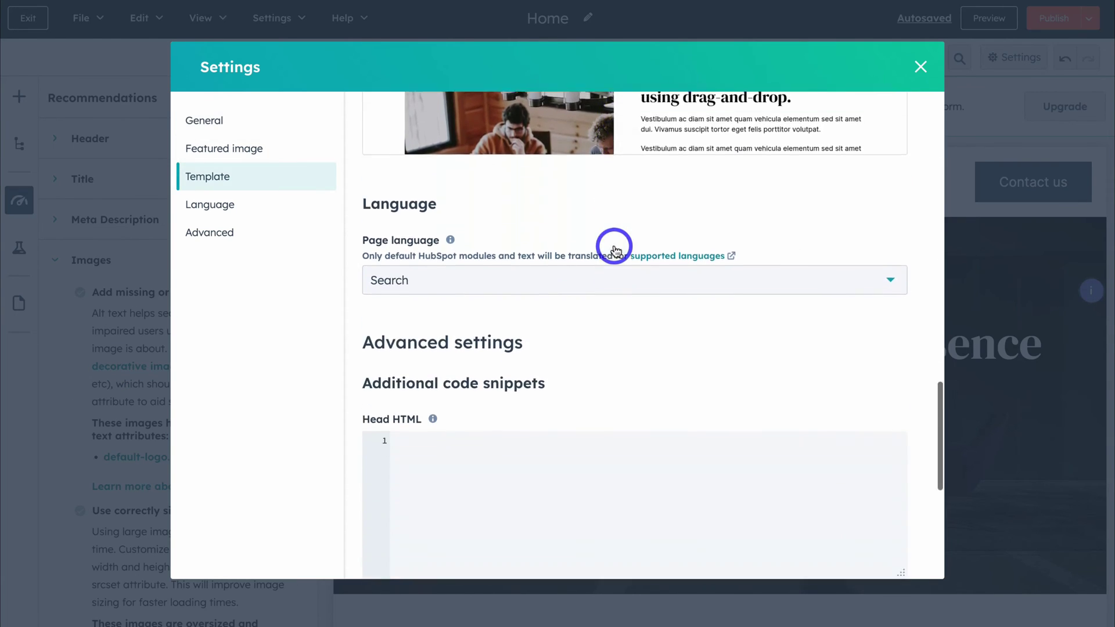
scroll(614, 250, down, 2)
click(519, 186)
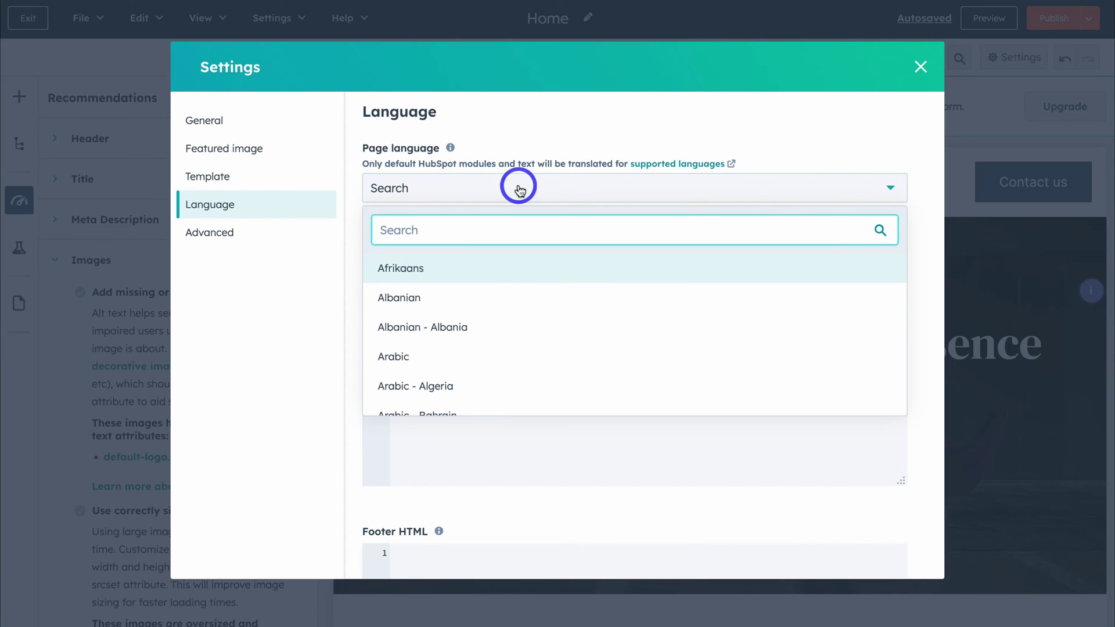
click(518, 186)
scroll(553, 192, down, 5)
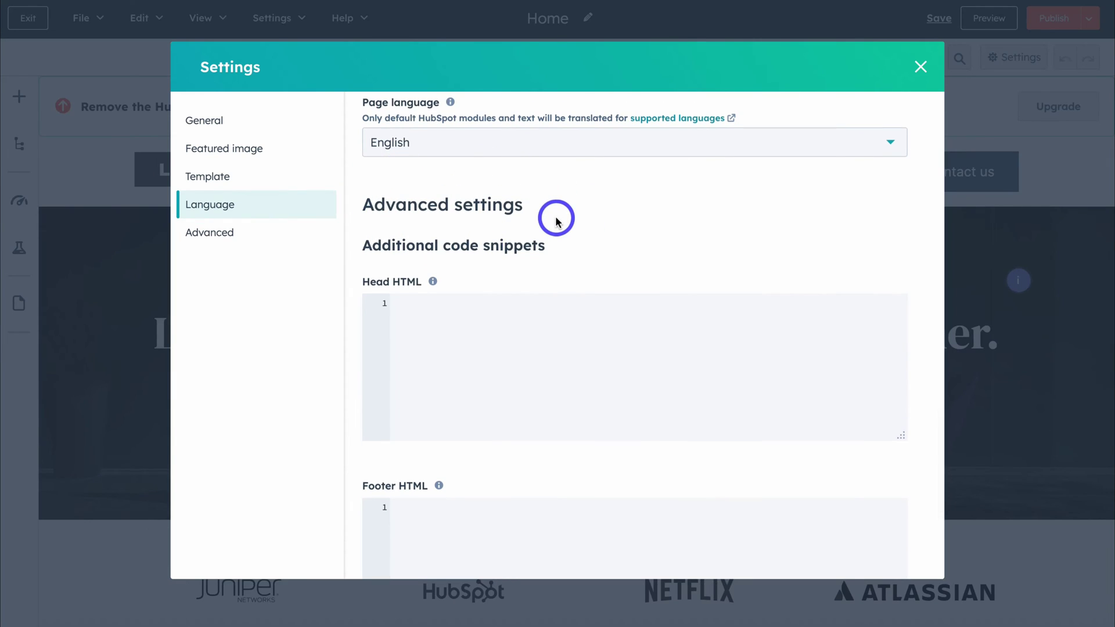
scroll(555, 219, down, 2)
scroll(607, 296, down, 3)
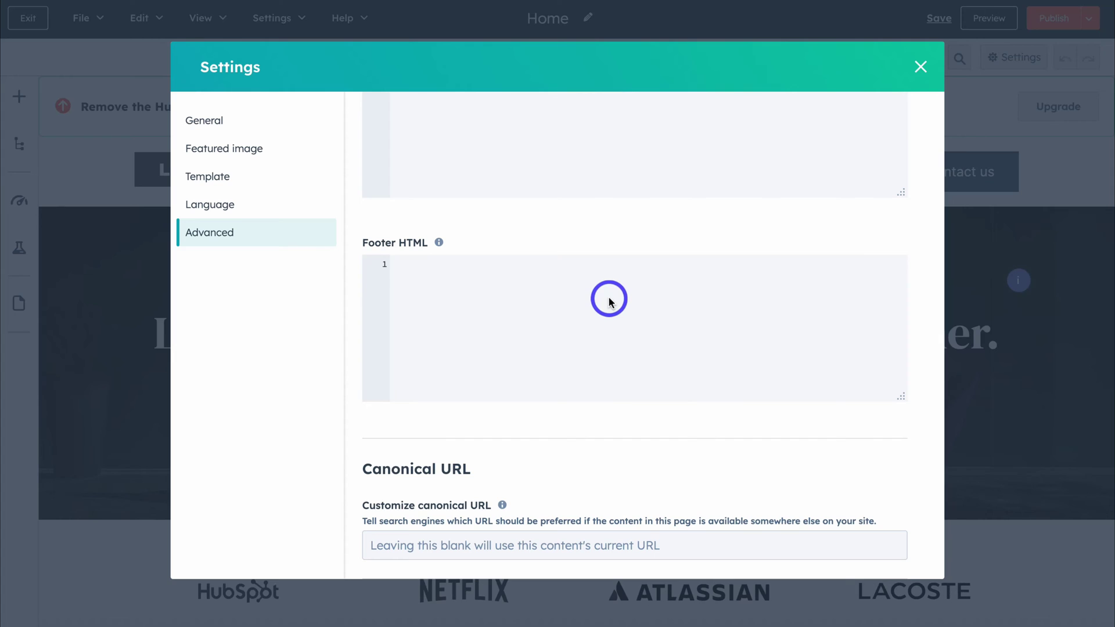
scroll(609, 299, up, 1)
scroll(609, 299, down, 1)
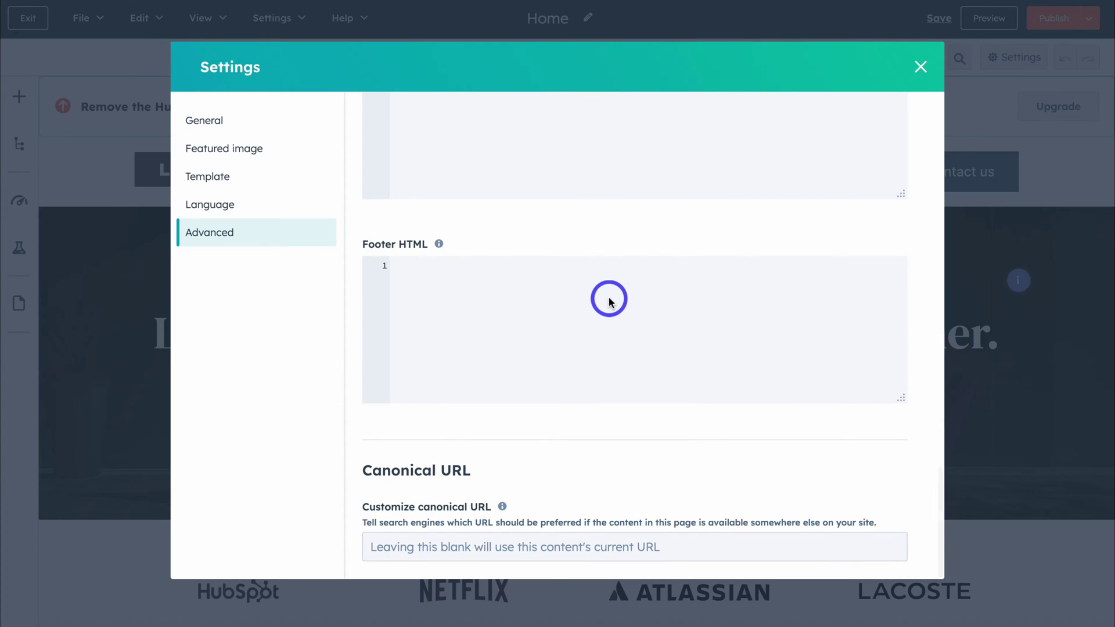
scroll(587, 381, up, 10)
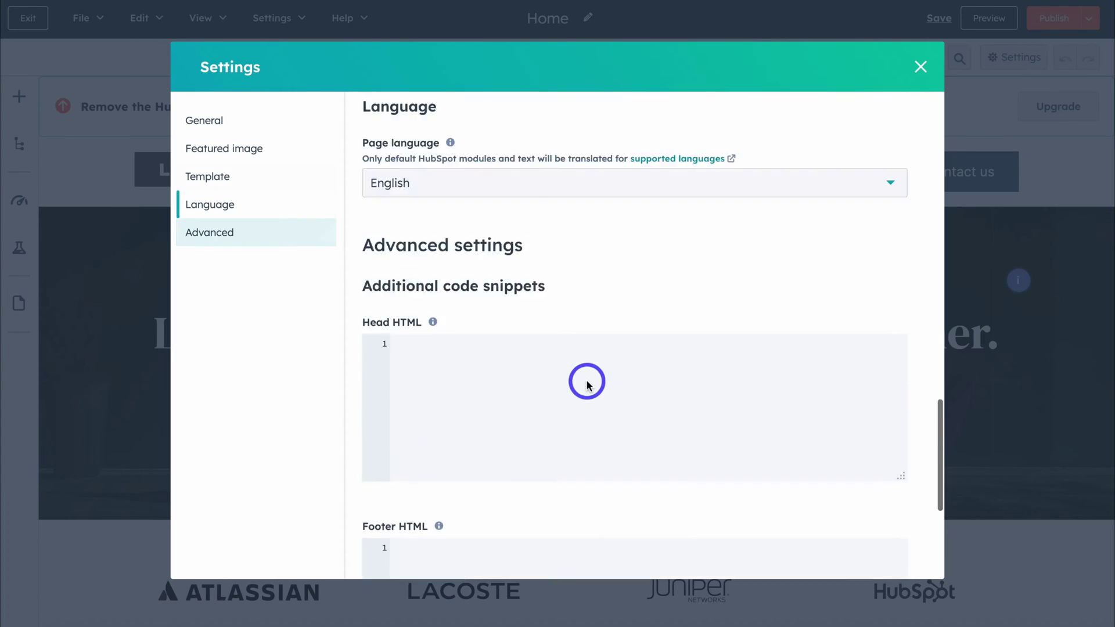
scroll(938, 119, up, 8)
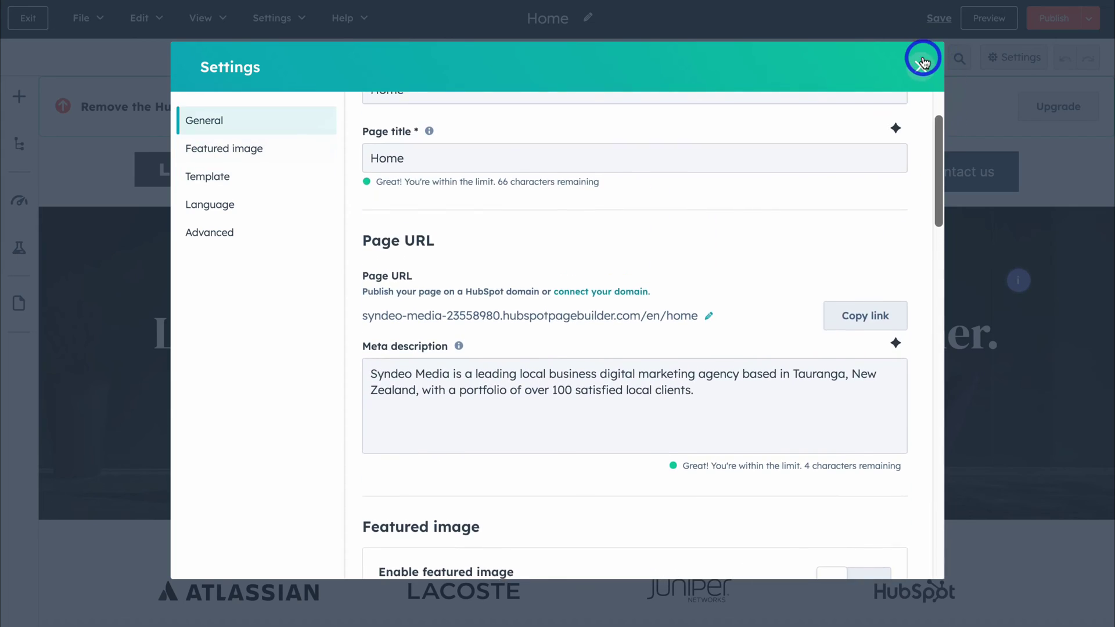
click(920, 65)
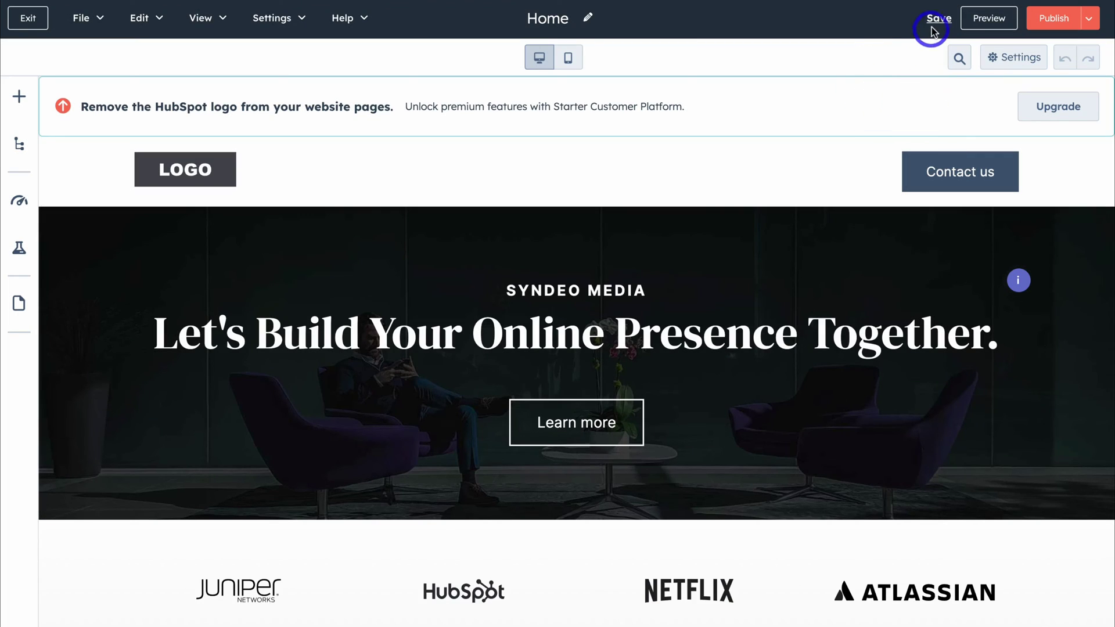
click(934, 21)
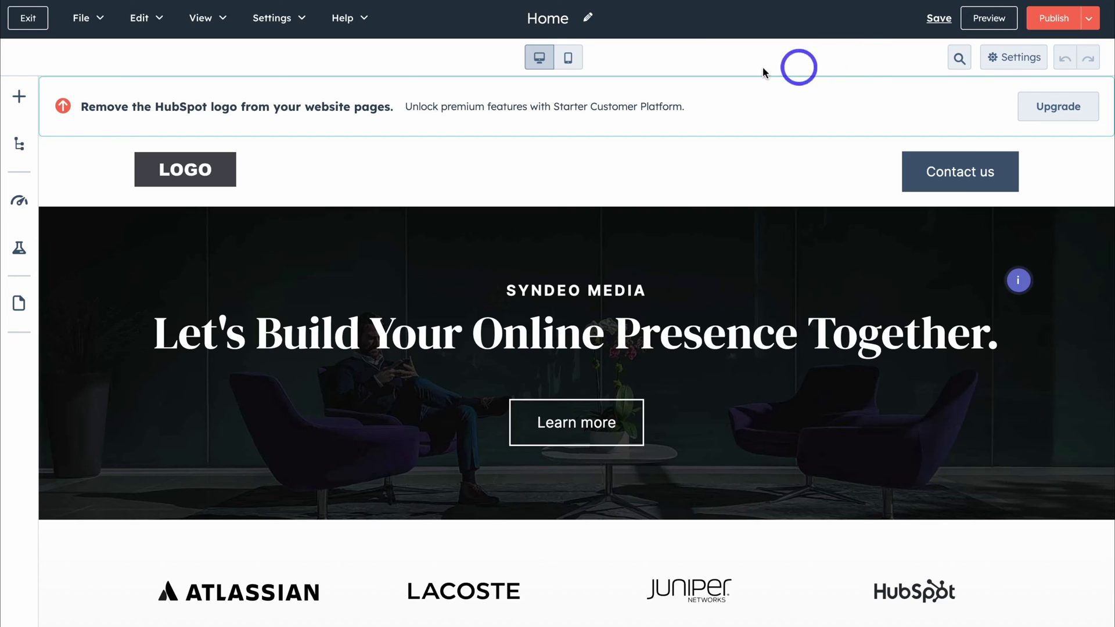
click(29, 19)
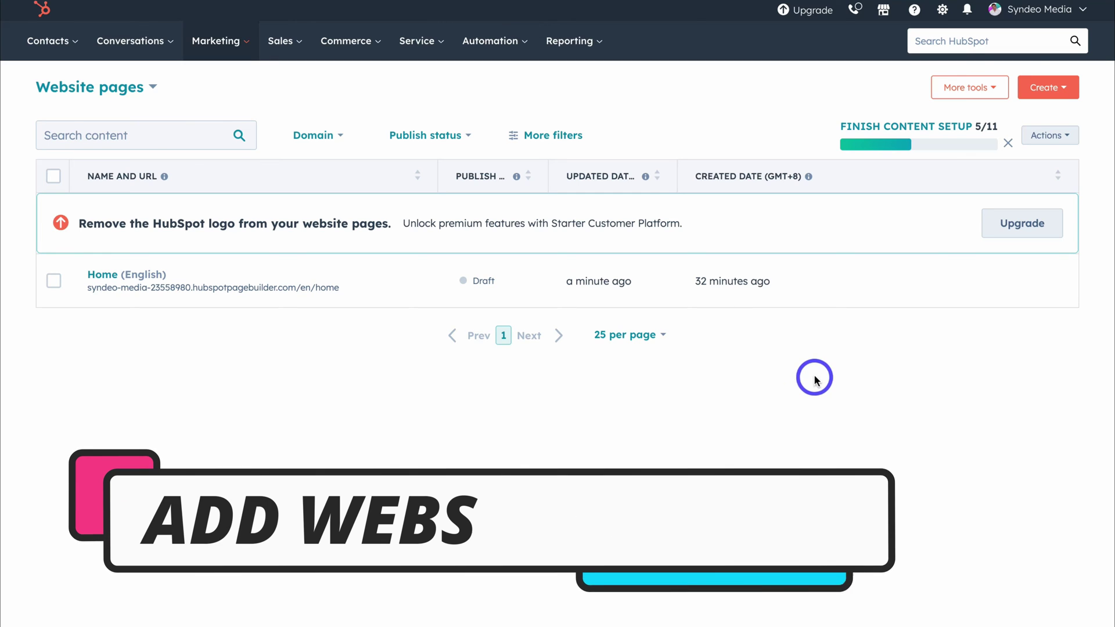
Create a new website page named Contact using the Contact template
click(1065, 96)
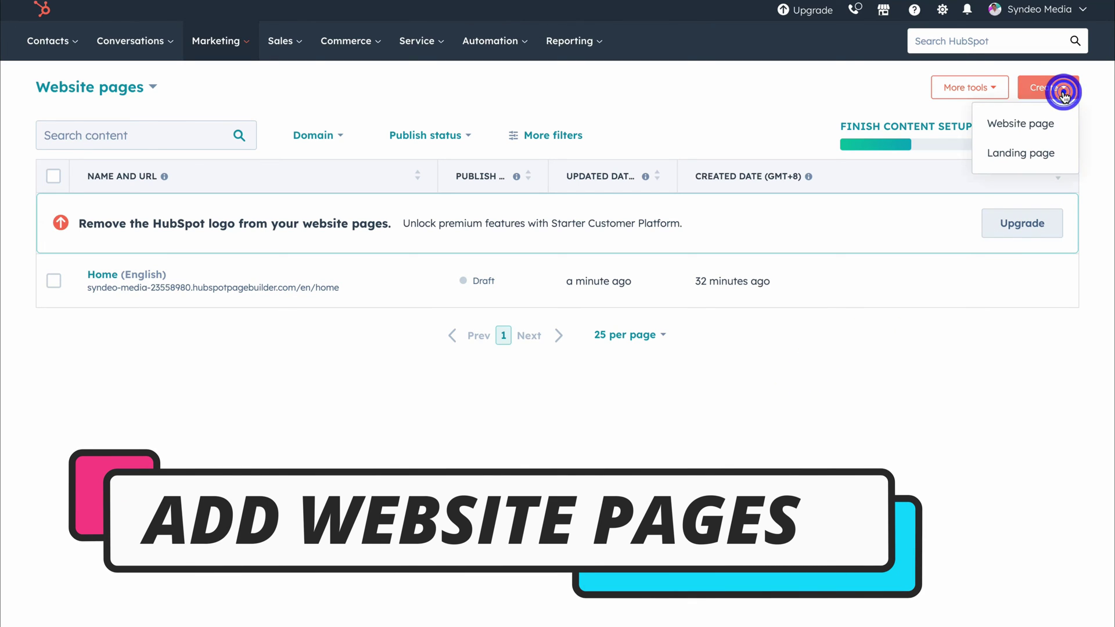
click(1048, 121)
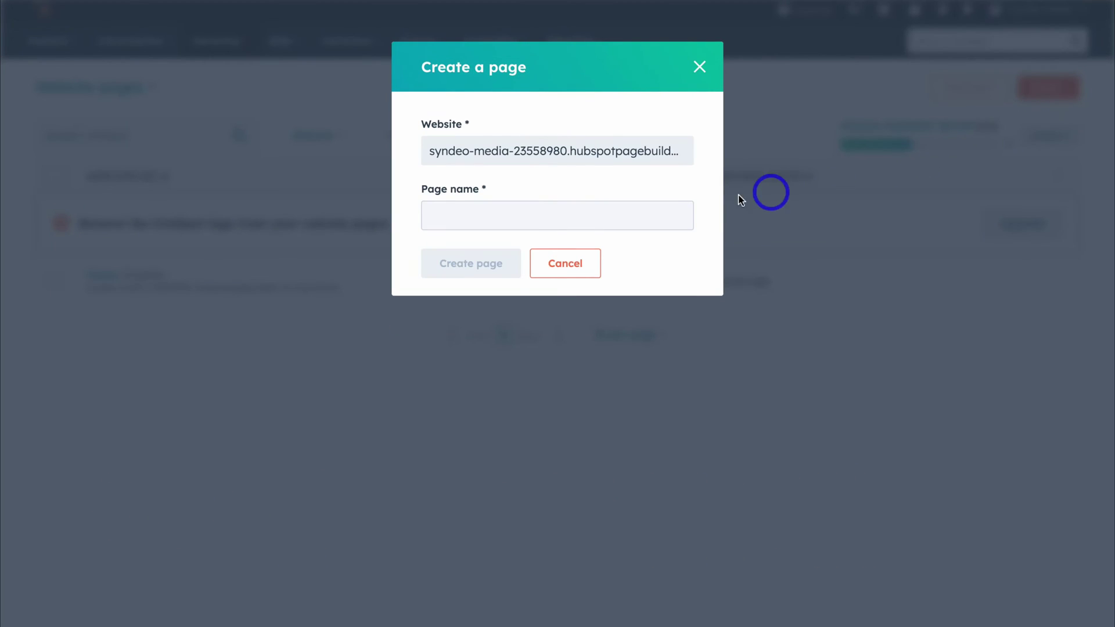
click(662, 213)
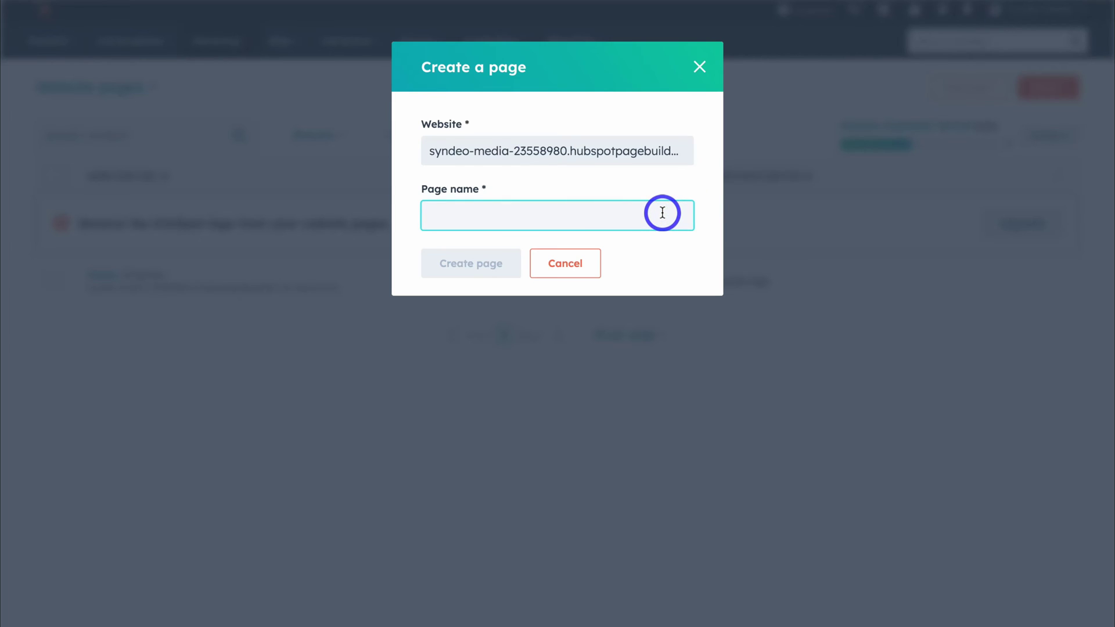
text(Contact)
click(488, 269)
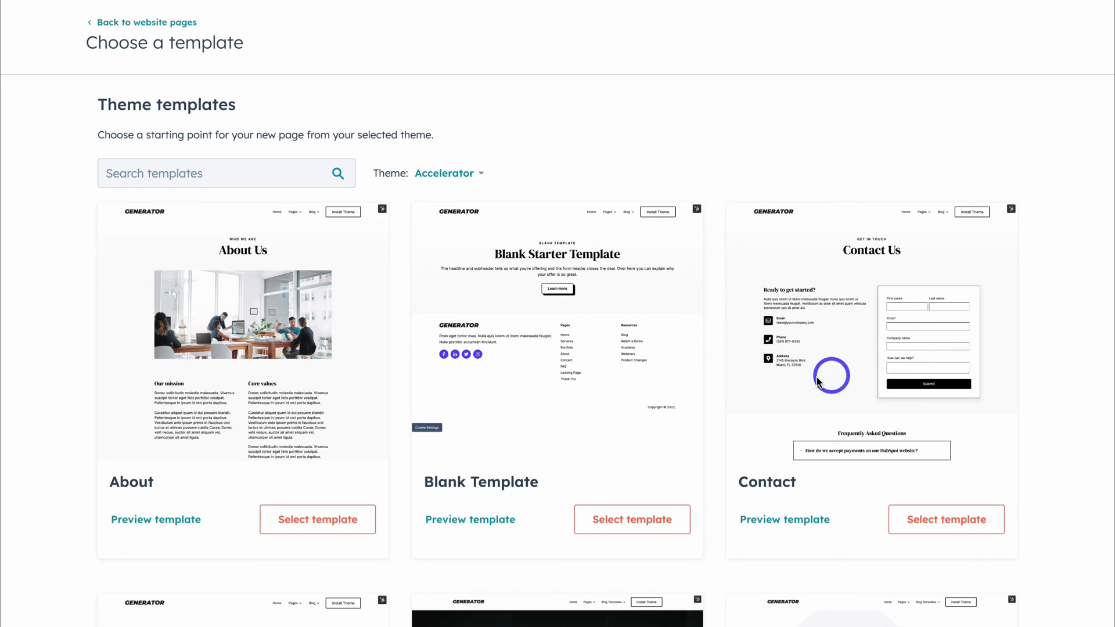
click(962, 525)
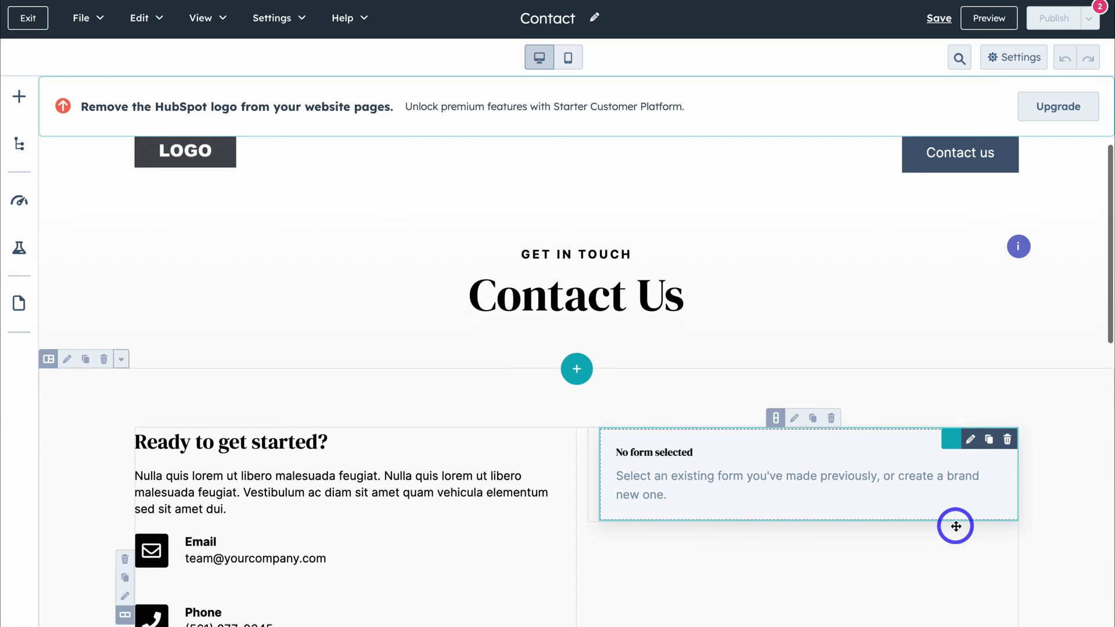
Check the global footer's edit prompt, cancel it, and save the Contact page
scroll(953, 523, down, 10)
scroll(952, 520, down, 7)
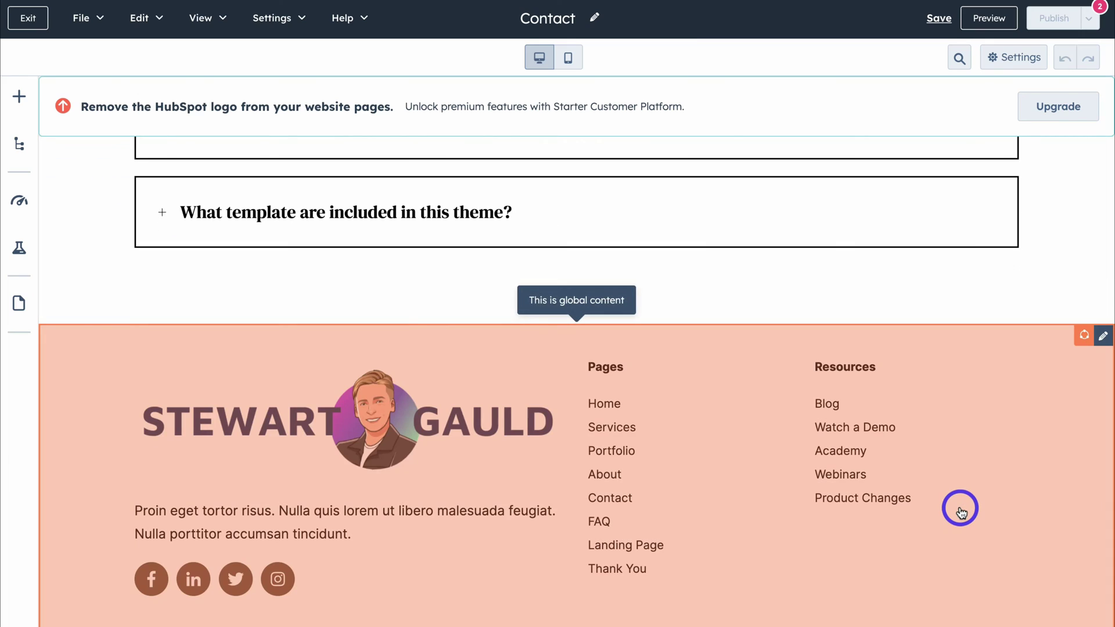
scroll(961, 511, down, 1)
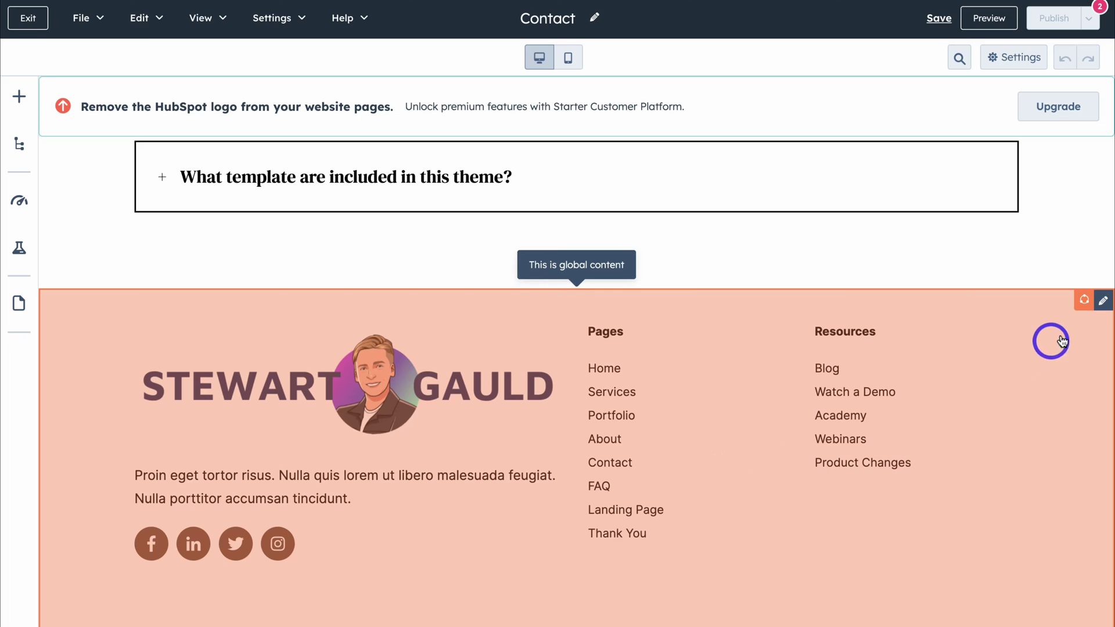
click(1102, 302)
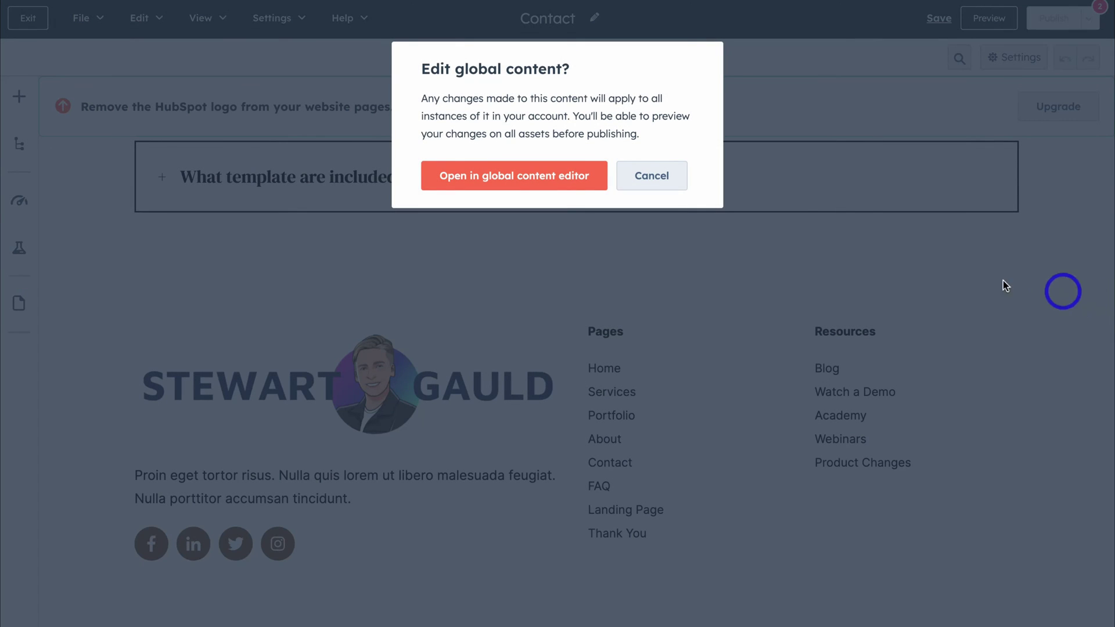
click(639, 185)
scroll(769, 279, up, 15)
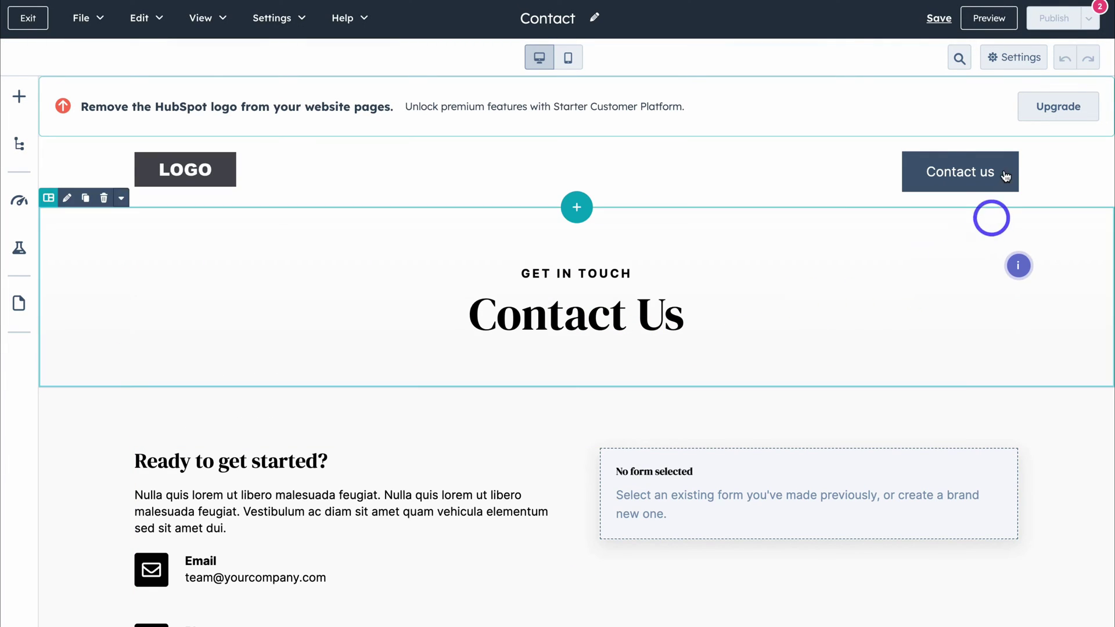
click(939, 19)
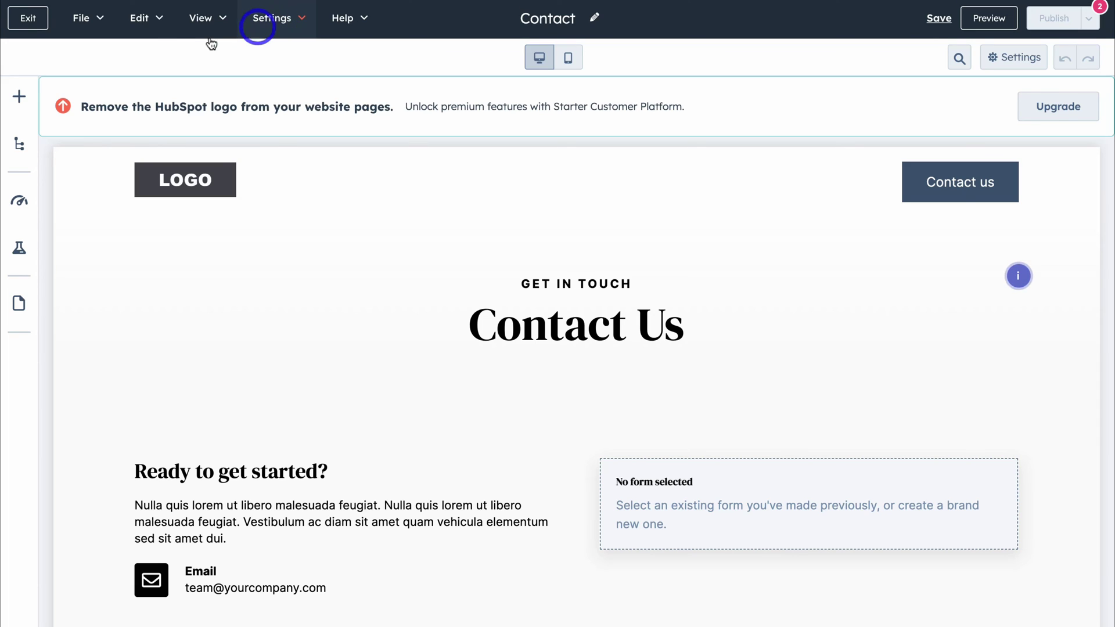
Return to the Website pages list and open the Home (English) page for editing
click(31, 20)
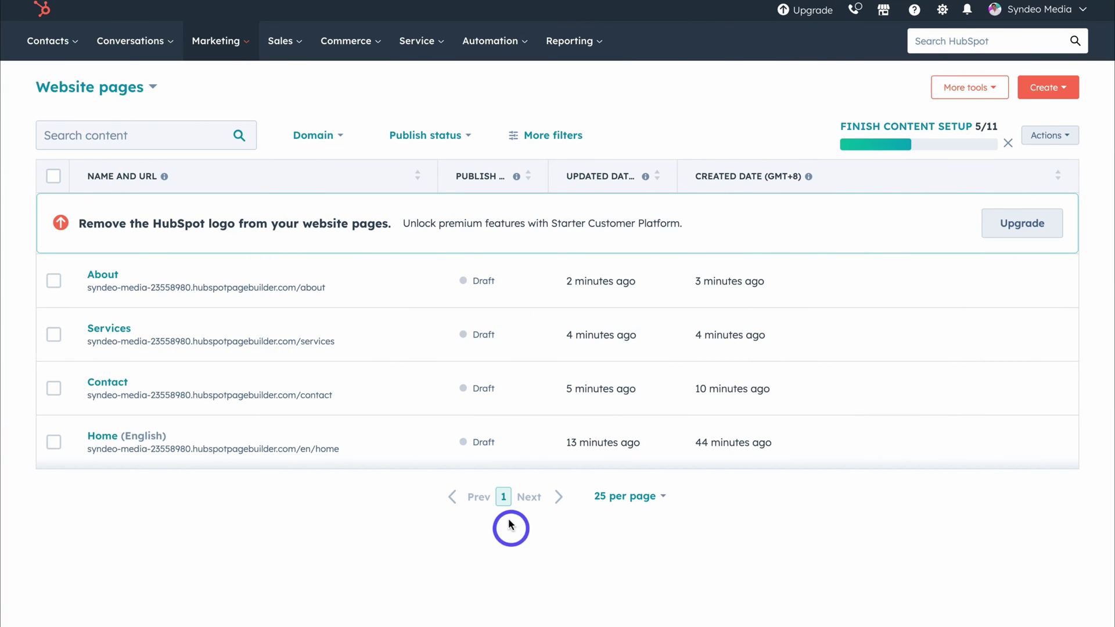
mouse_move(430, 447)
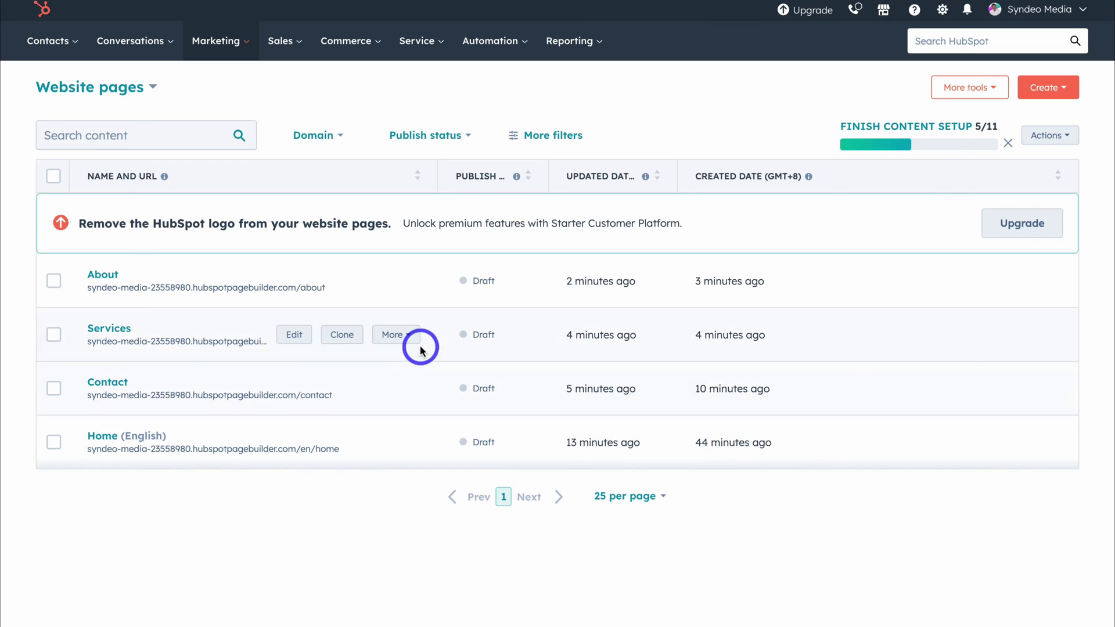
mouse_move(414, 333)
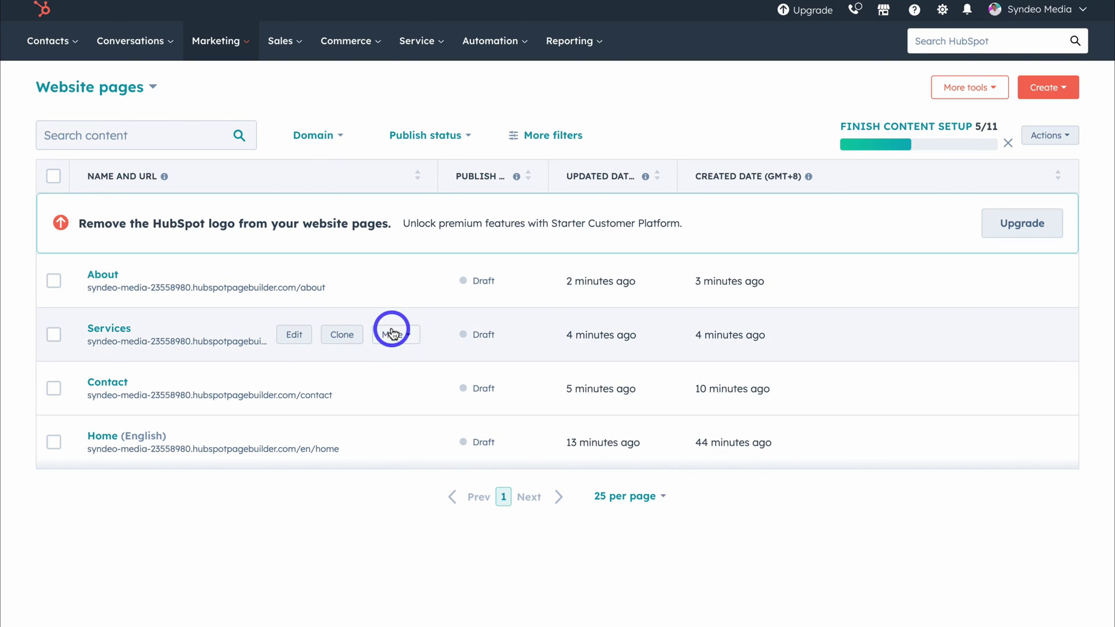
mouse_move(385, 445)
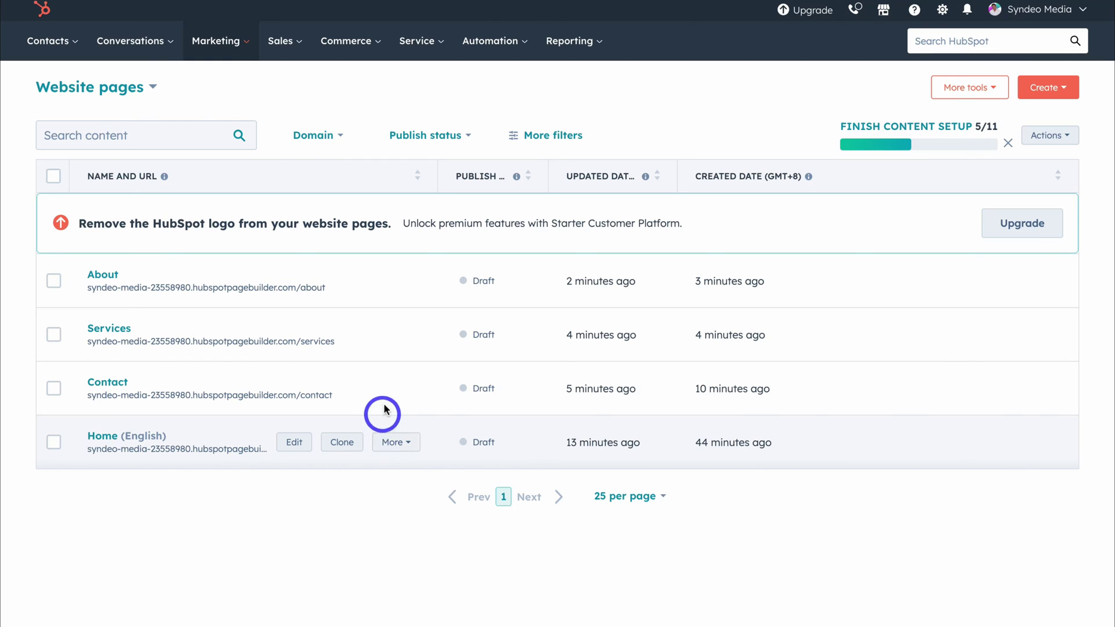
mouse_move(387, 291)
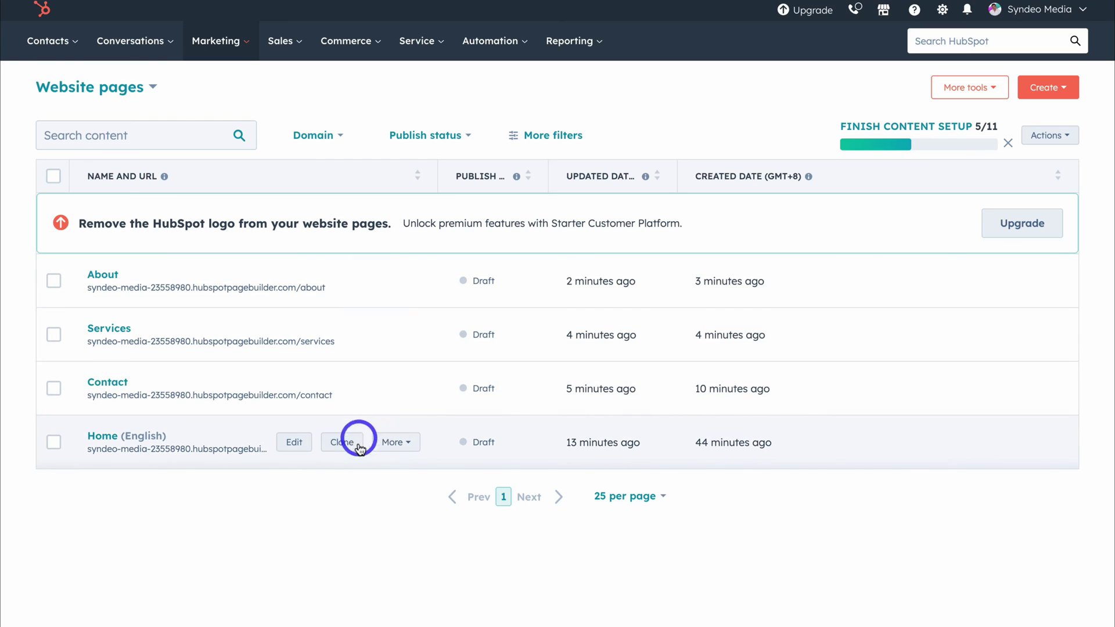
mouse_move(393, 406)
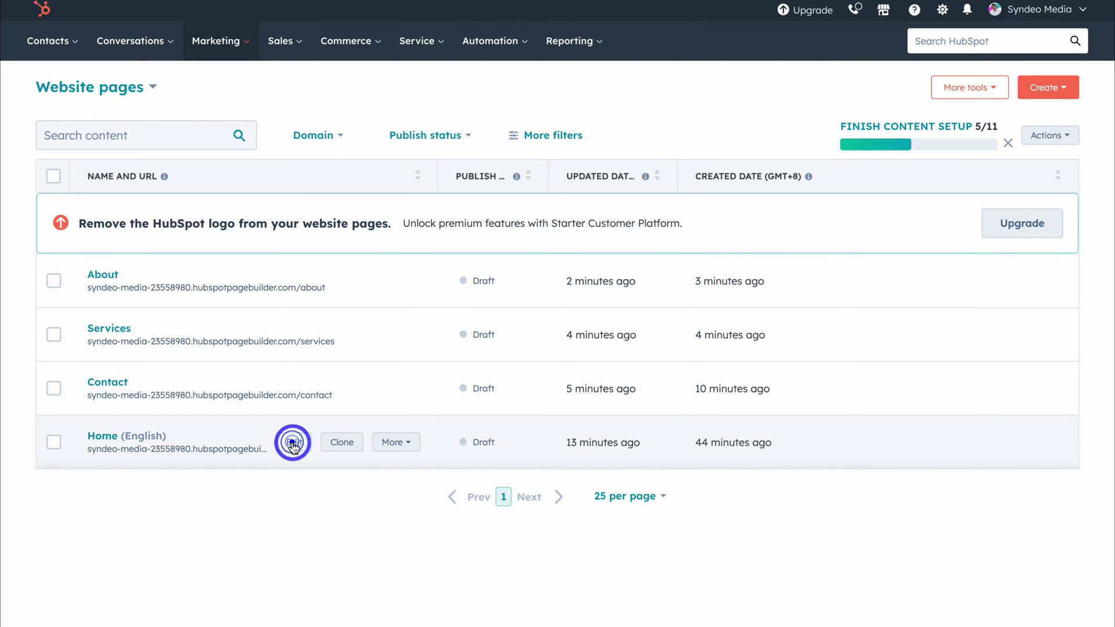
click(292, 443)
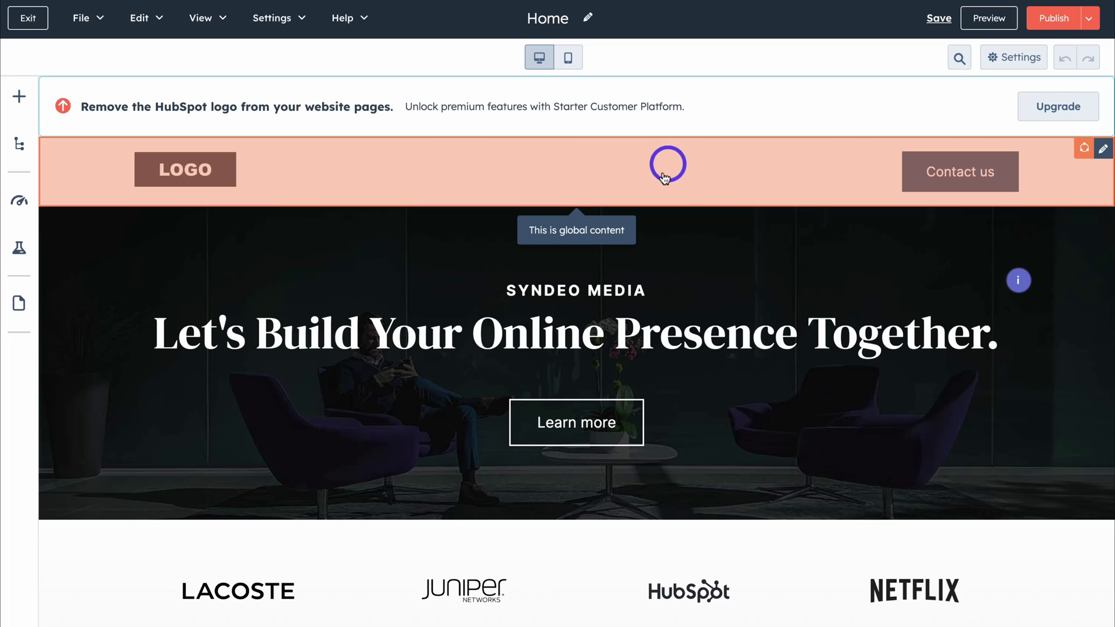
Open the shared site header in the global content editor and show its logo settings
click(719, 180)
click(464, 177)
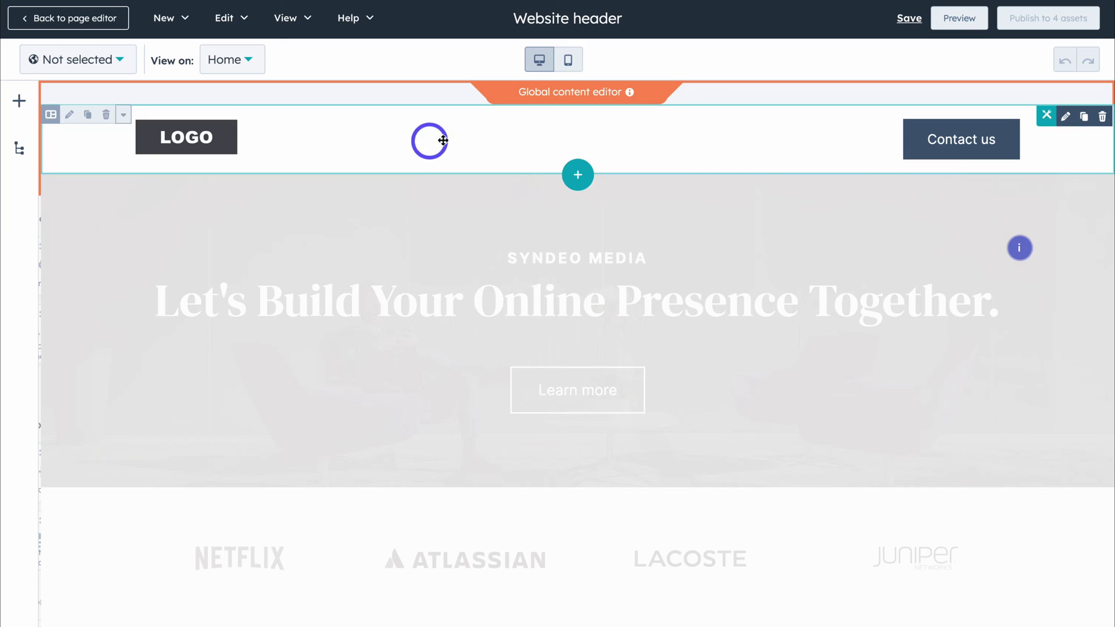
click(522, 132)
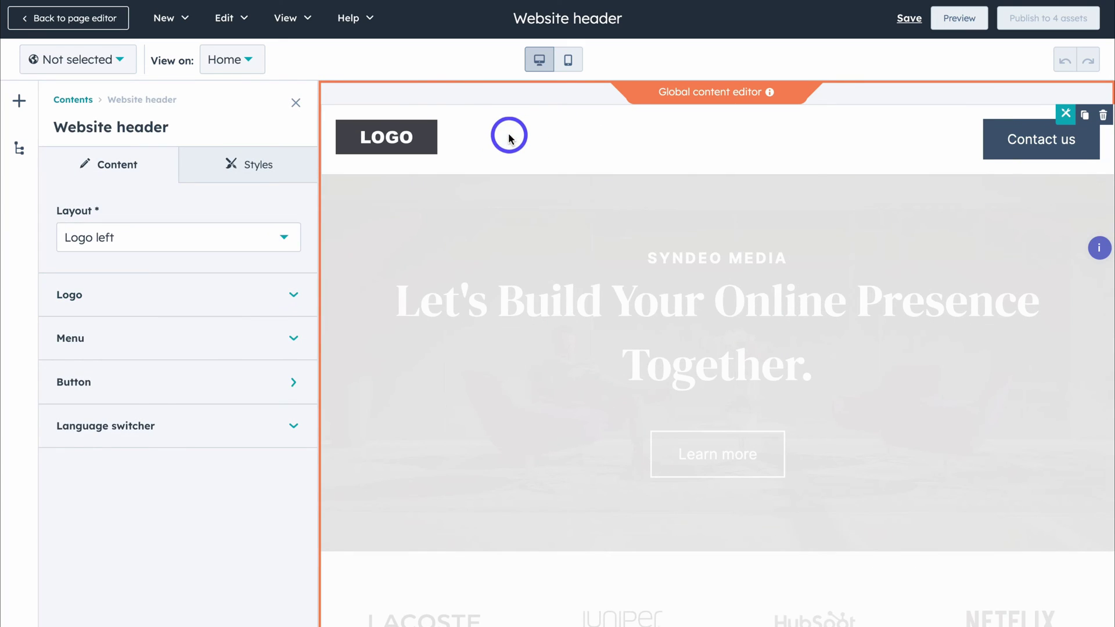
click(241, 294)
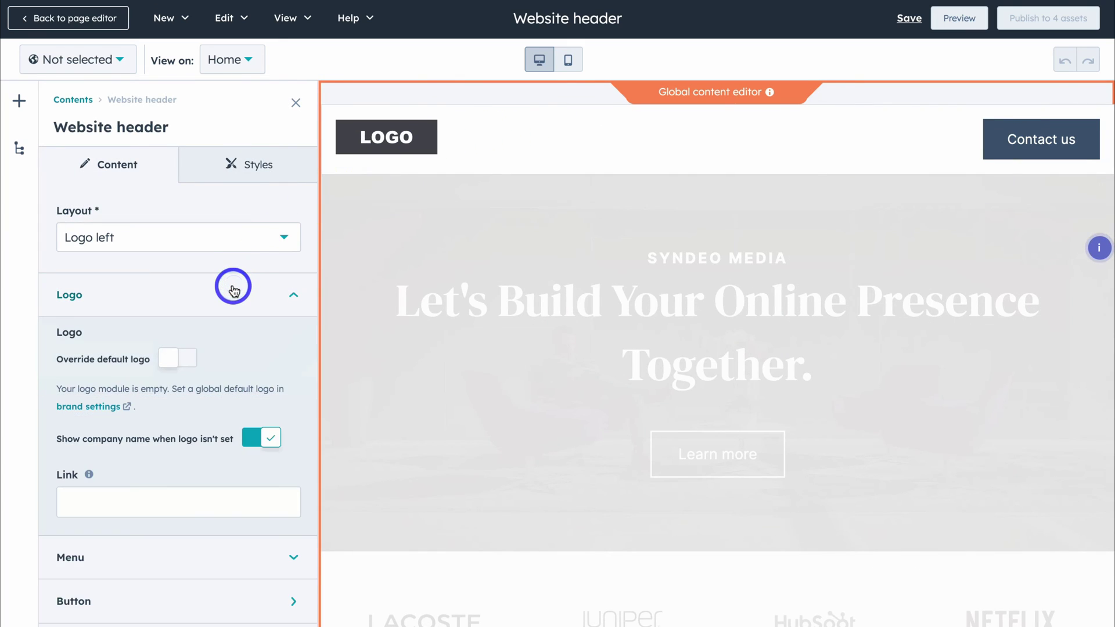
Override the default header logo with an uploaded image, its alt text set to the owner's name
click(169, 357)
click(173, 472)
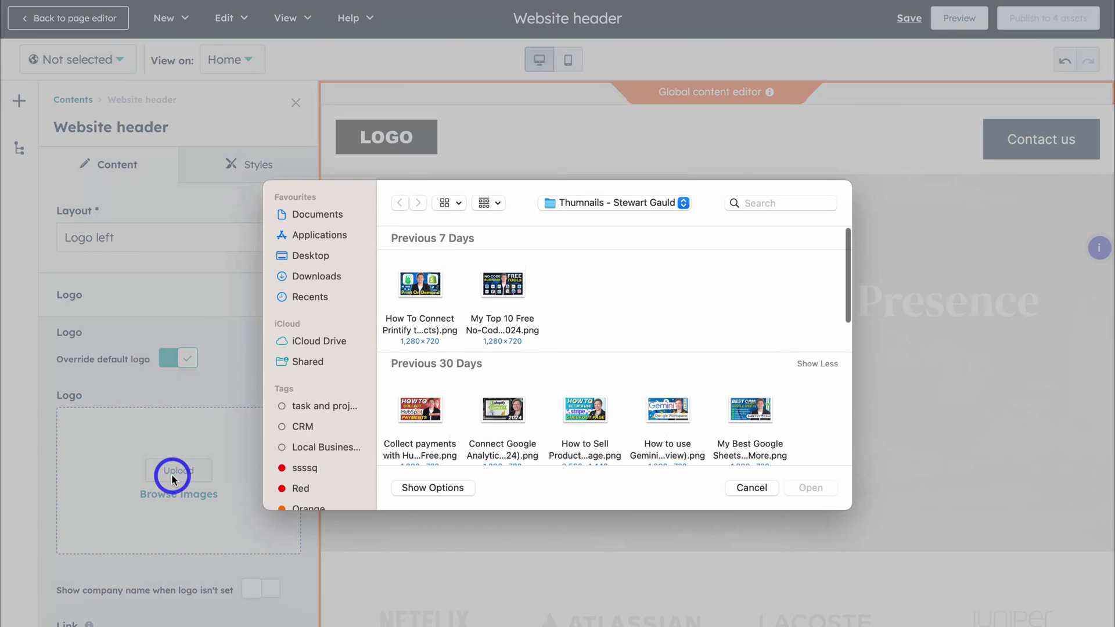
click(420, 406)
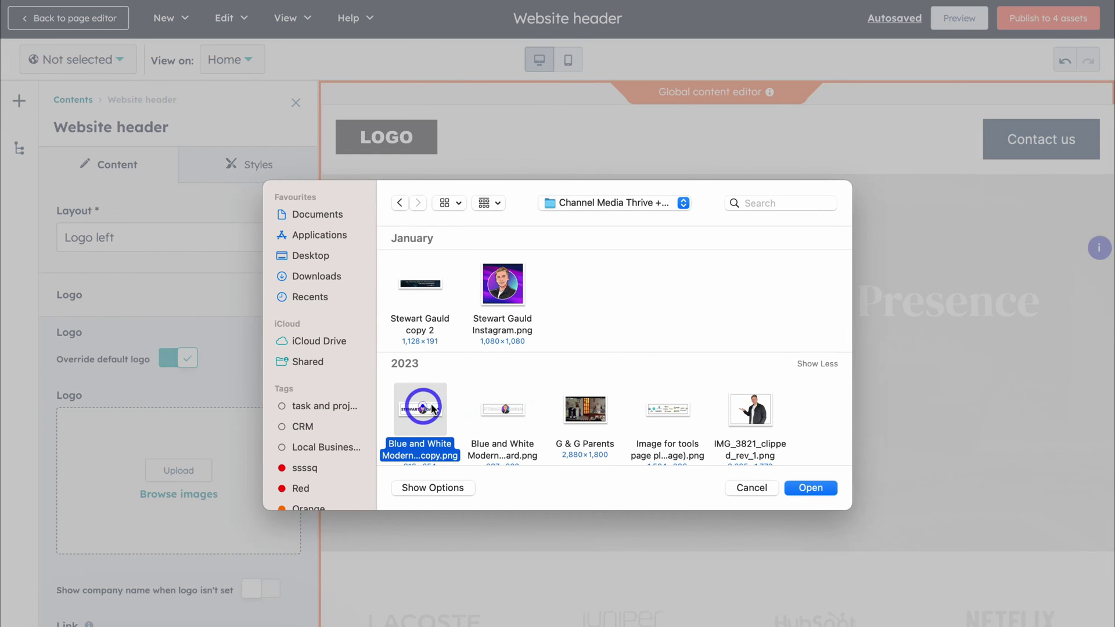
click(807, 484)
scroll(244, 487, down, 3)
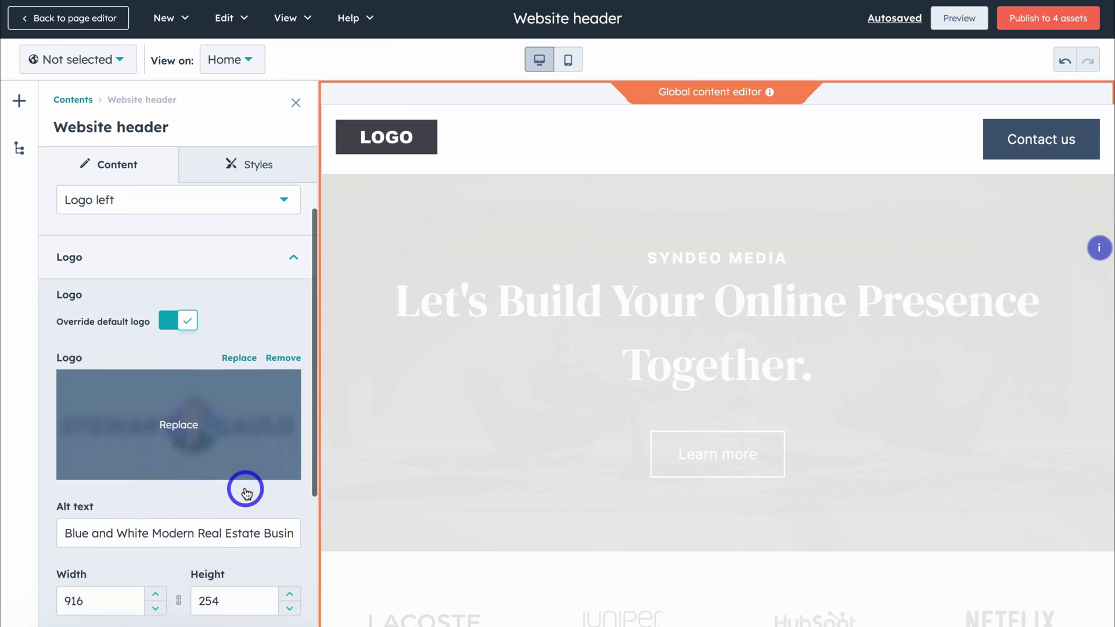
click(182, 489)
key(ctrl+a)
text(Stewart Gauld)
scroll(166, 416, down, 2)
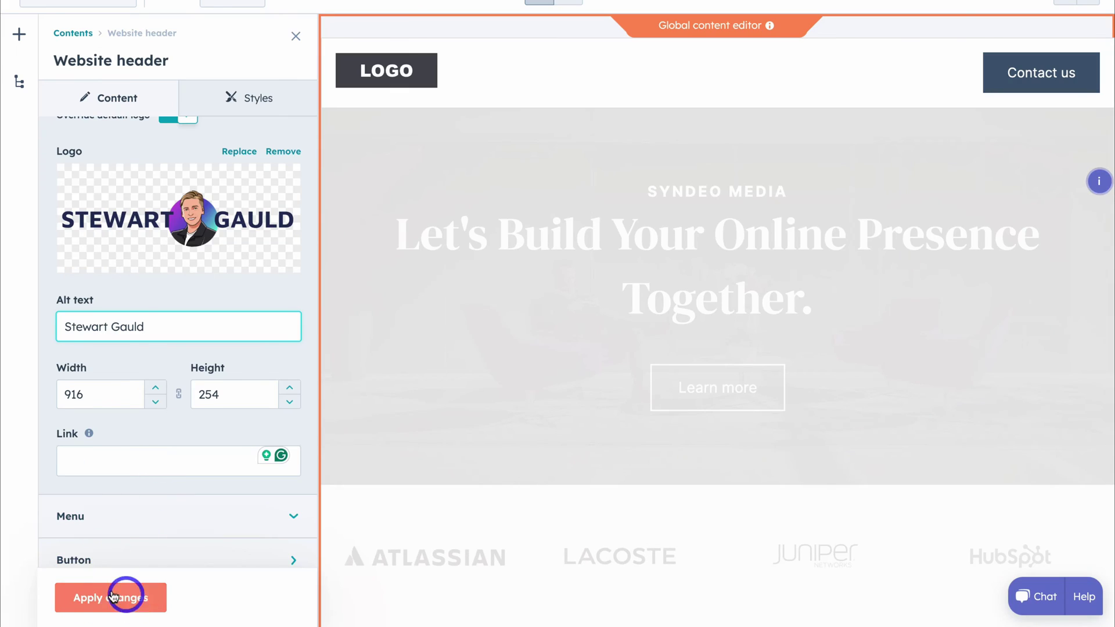
click(110, 603)
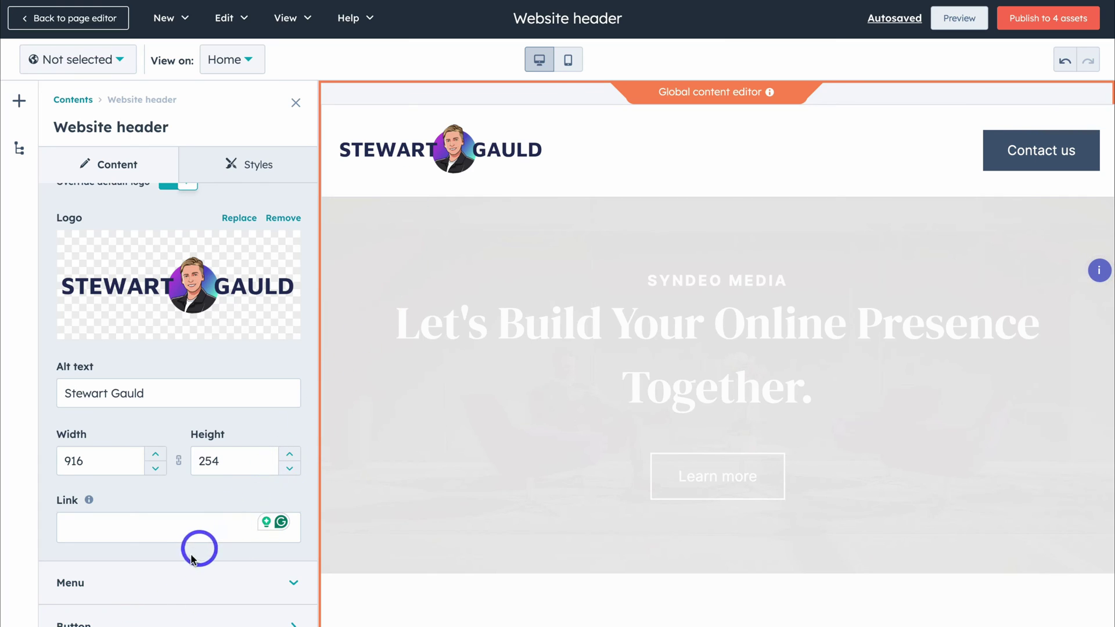
Create a new header navigation menu named 'Primary Menu'
click(168, 581)
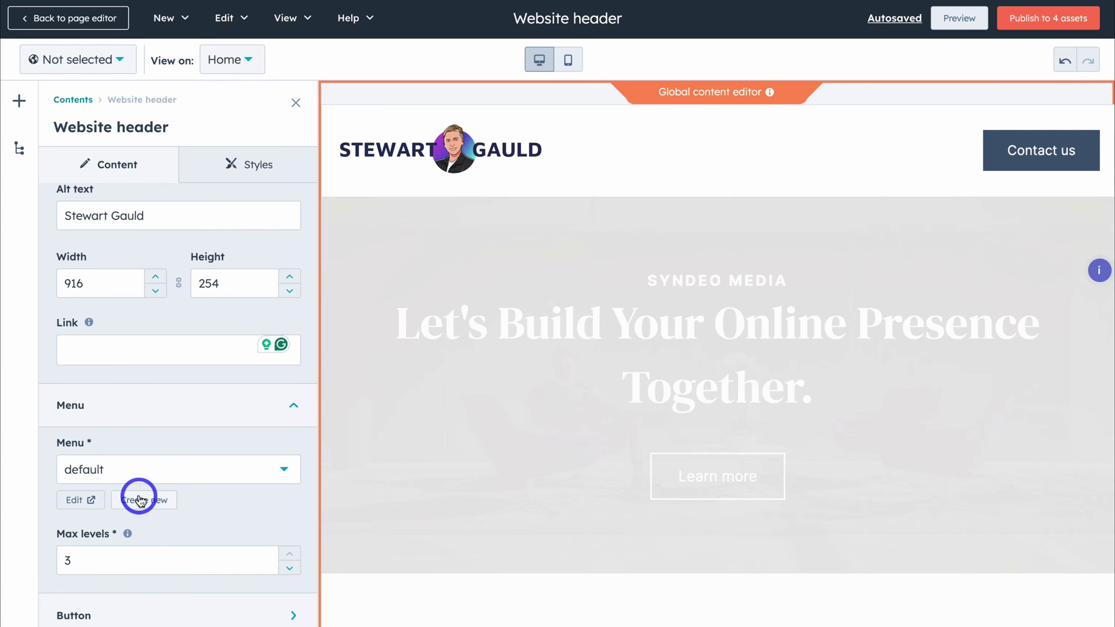
click(139, 498)
click(440, 158)
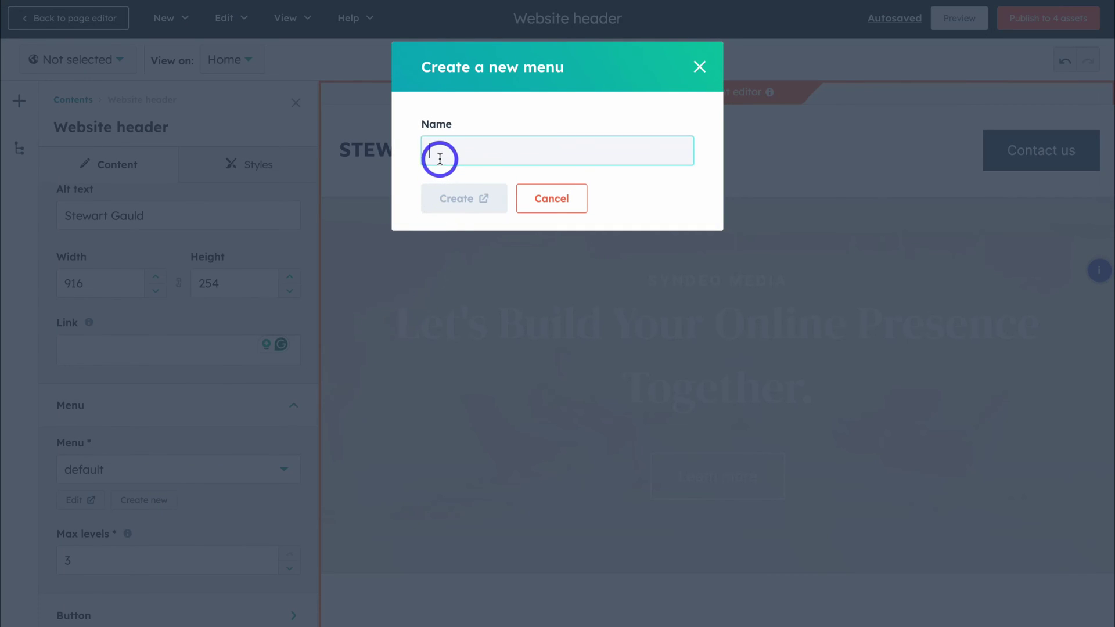
text(Primary Menu)
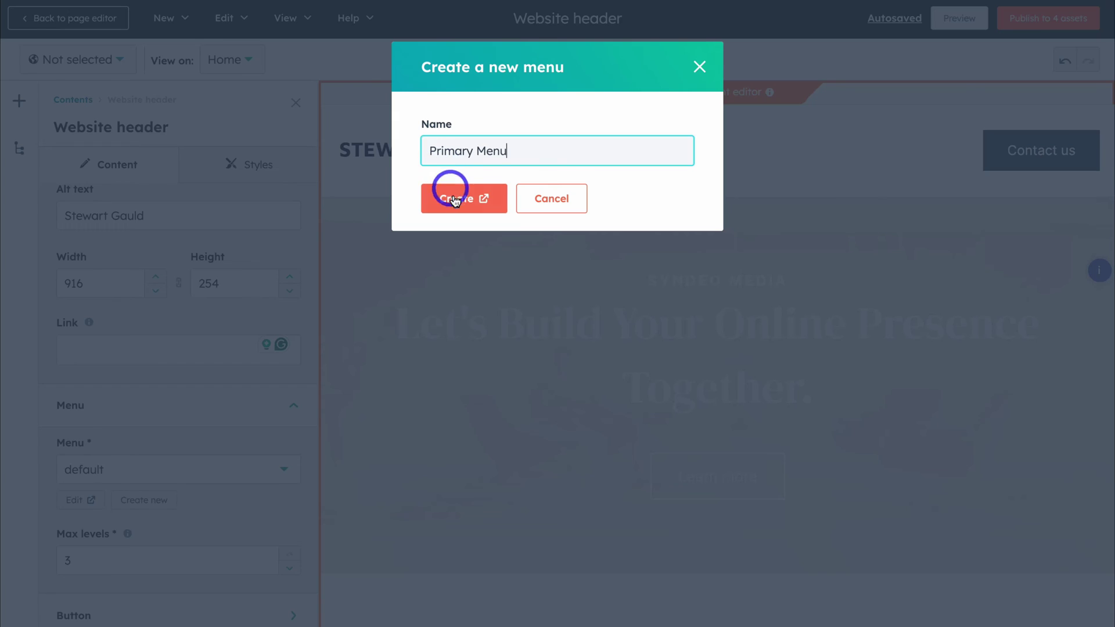
click(456, 199)
Add a 'Home' item linked to the Home page and save Primary Menu
click(659, 421)
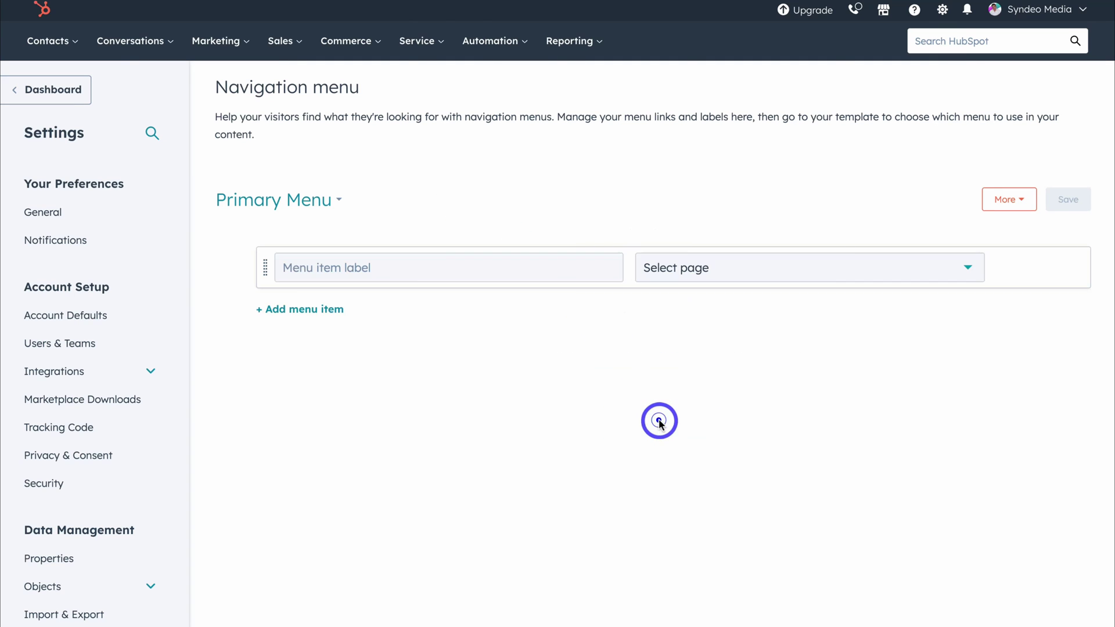
click(382, 268)
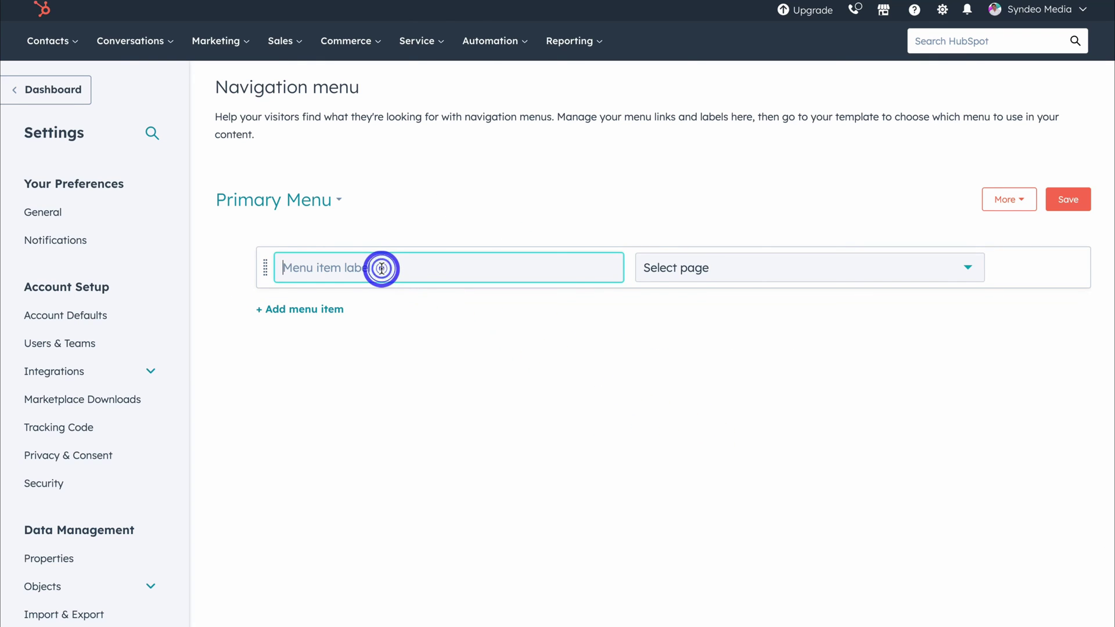
text(Home)
click(692, 269)
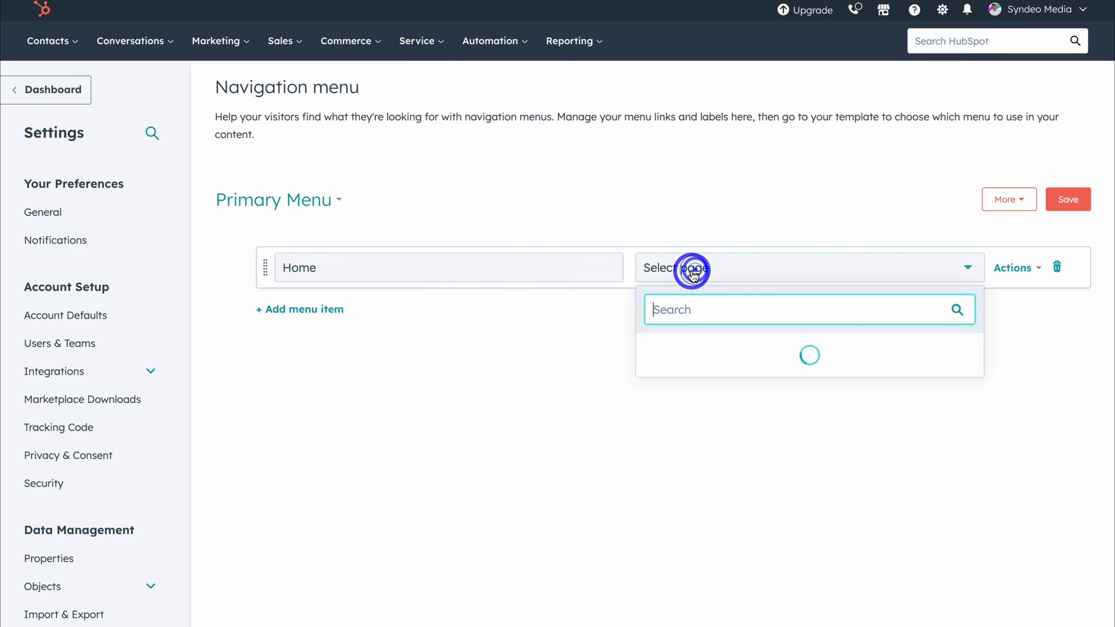
scroll(749, 356, down, 3)
click(749, 353)
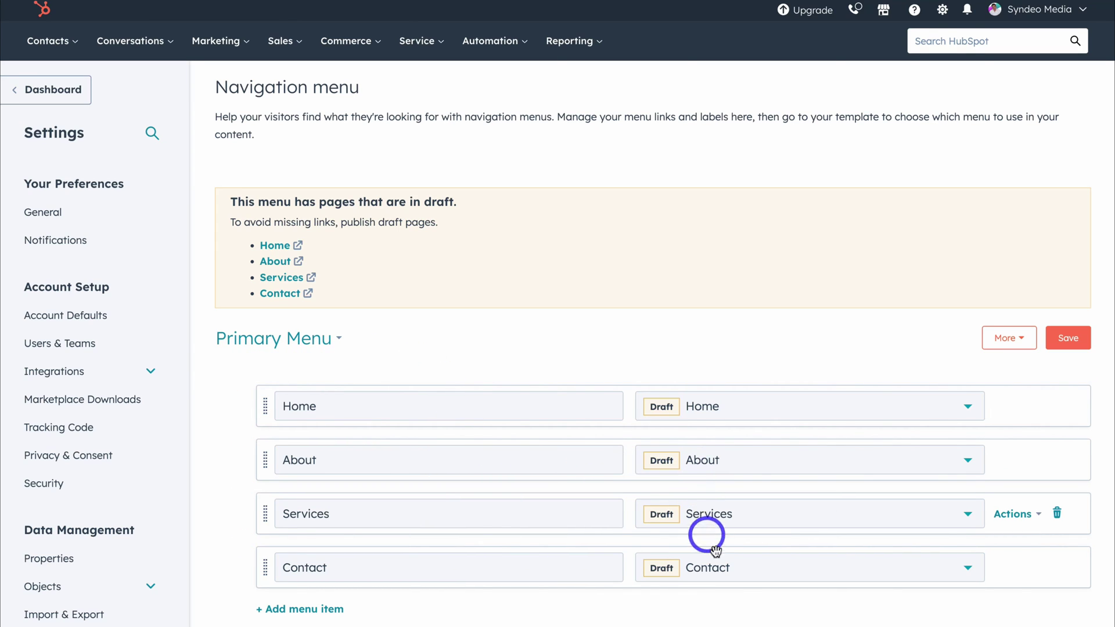
click(1068, 338)
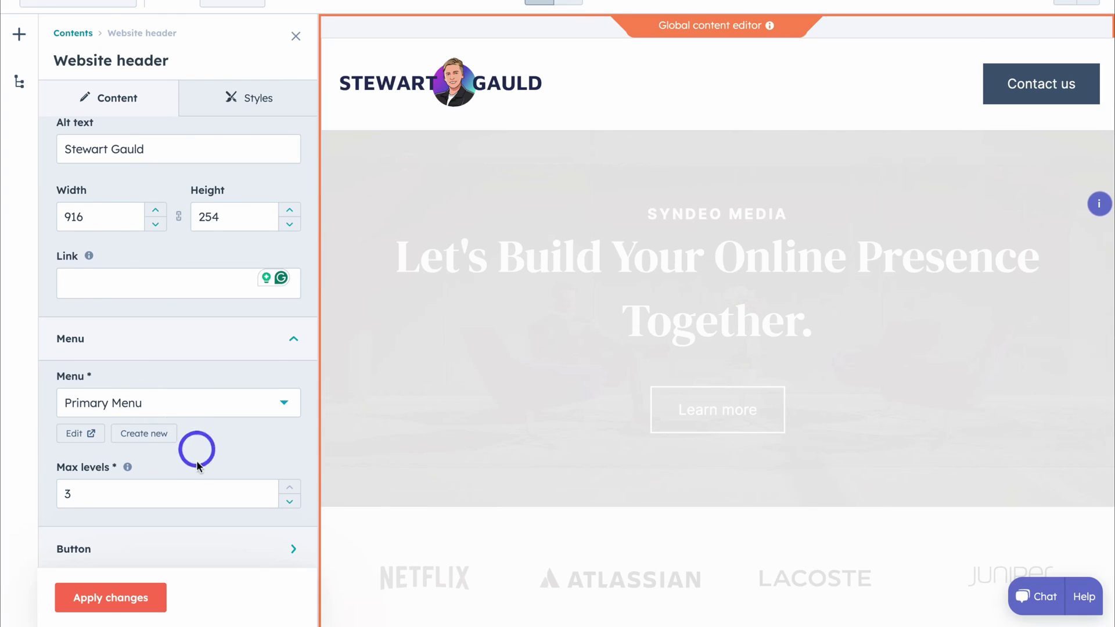
Apply Primary Menu to the header in the global content editor
click(100, 602)
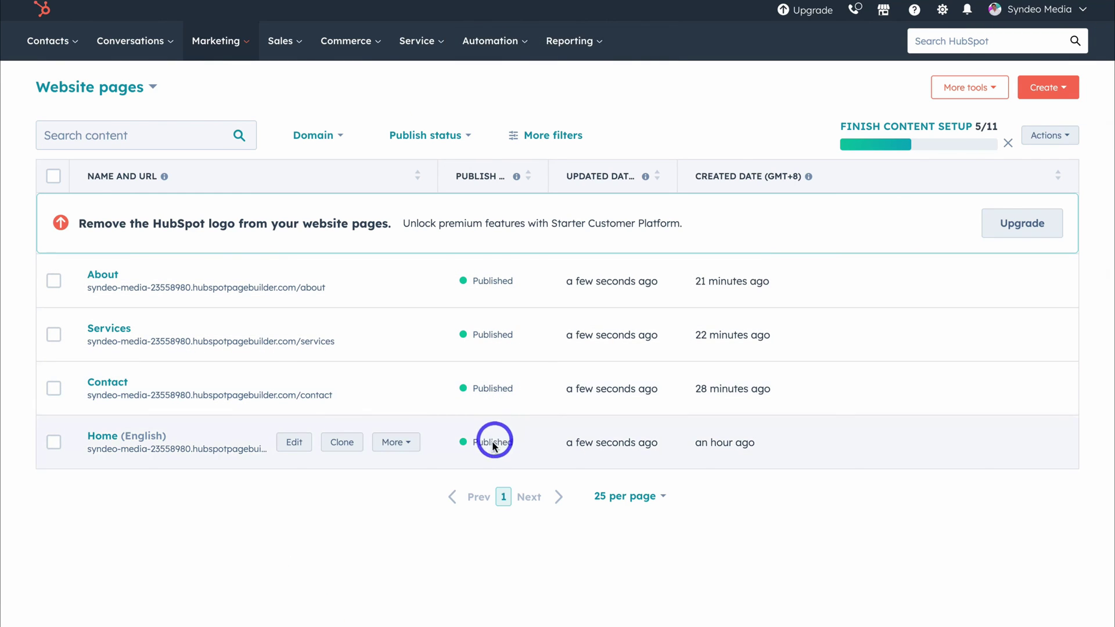
click(400, 443)
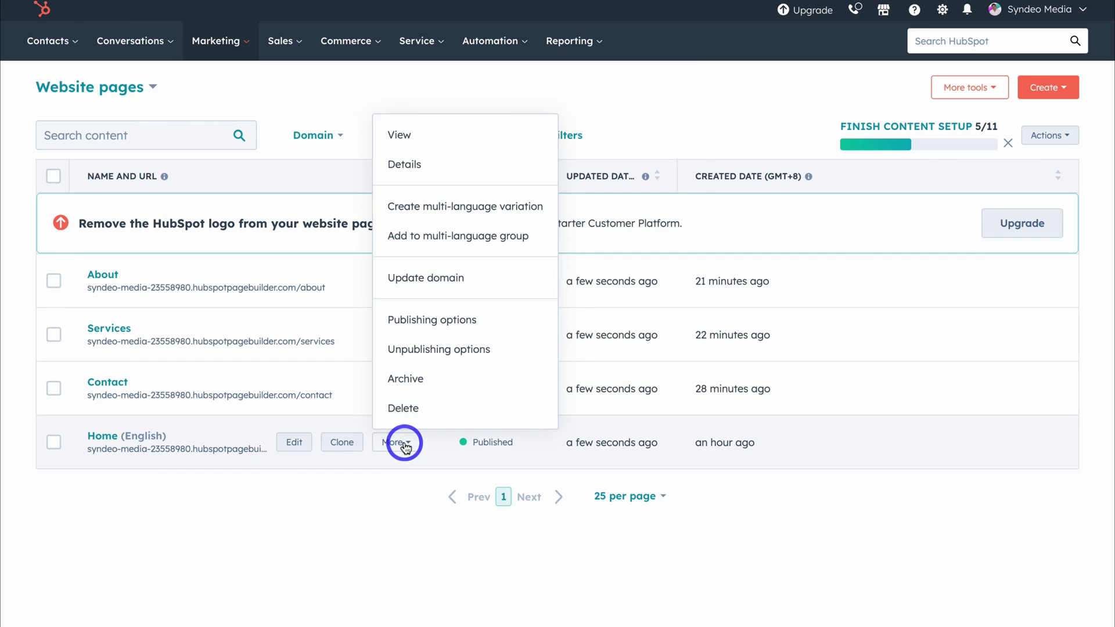
click(505, 322)
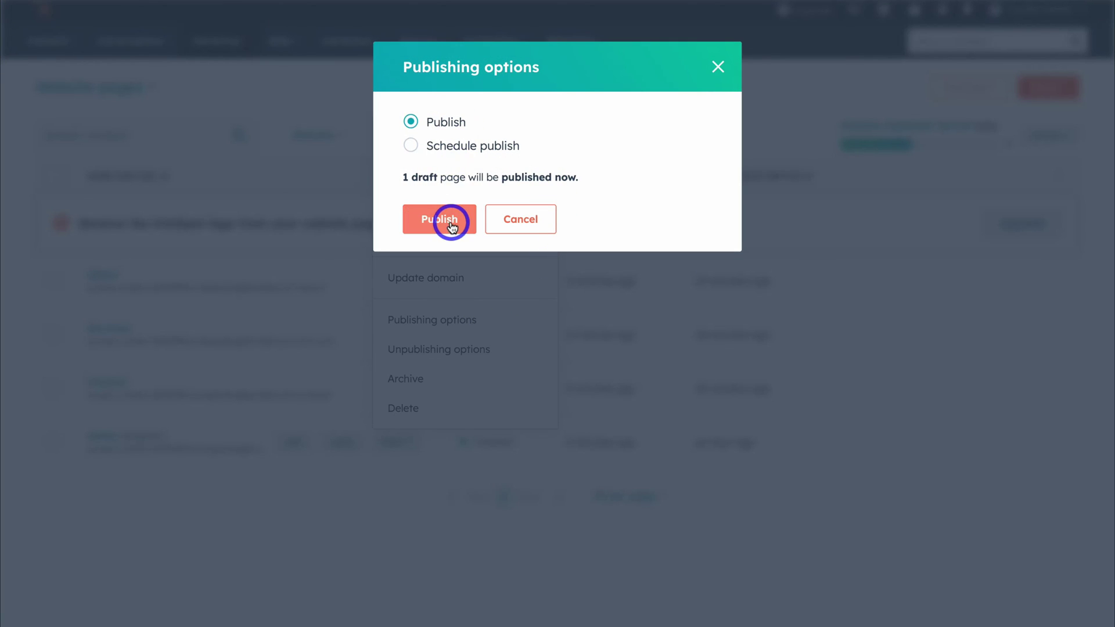
click(519, 221)
click(819, 506)
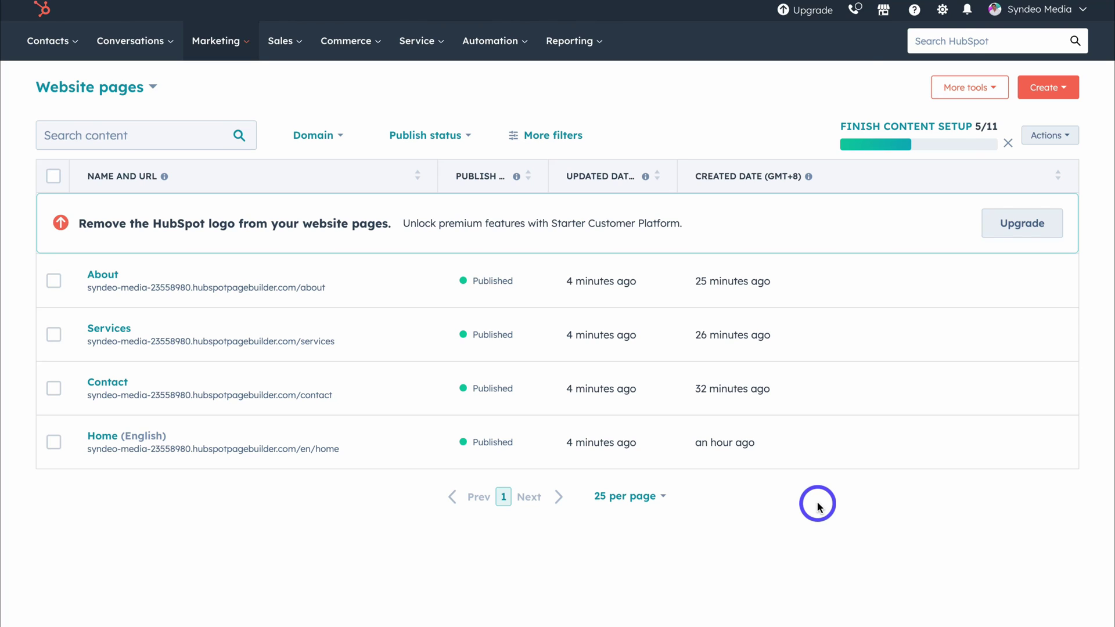
Go to the Blog posts list via Marketing > Website > Blog
click(226, 47)
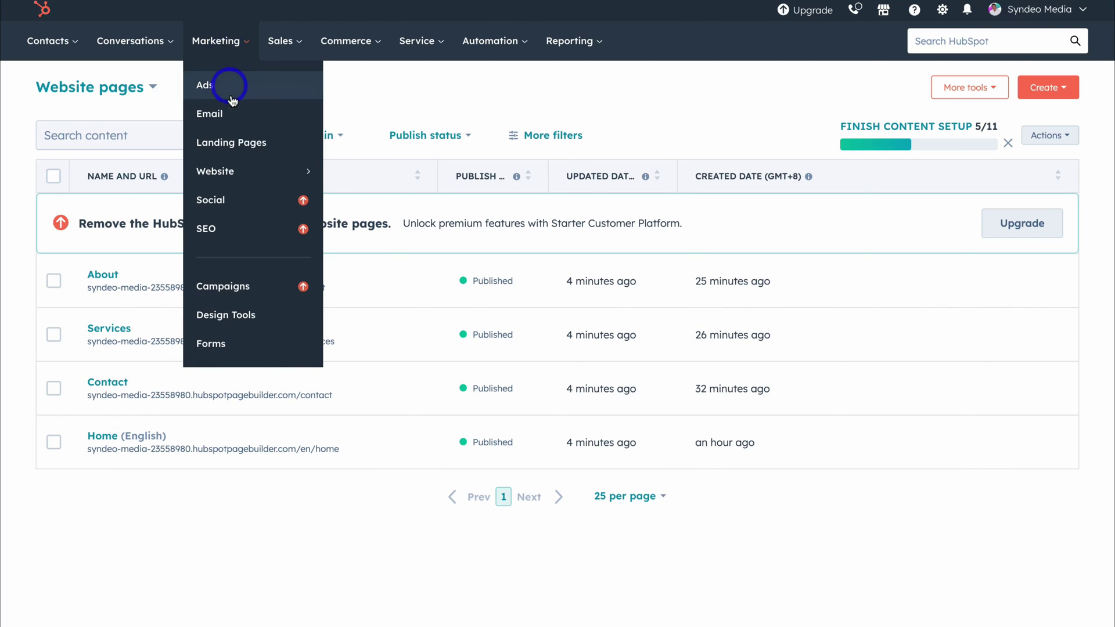
mouse_move(246, 172)
click(357, 119)
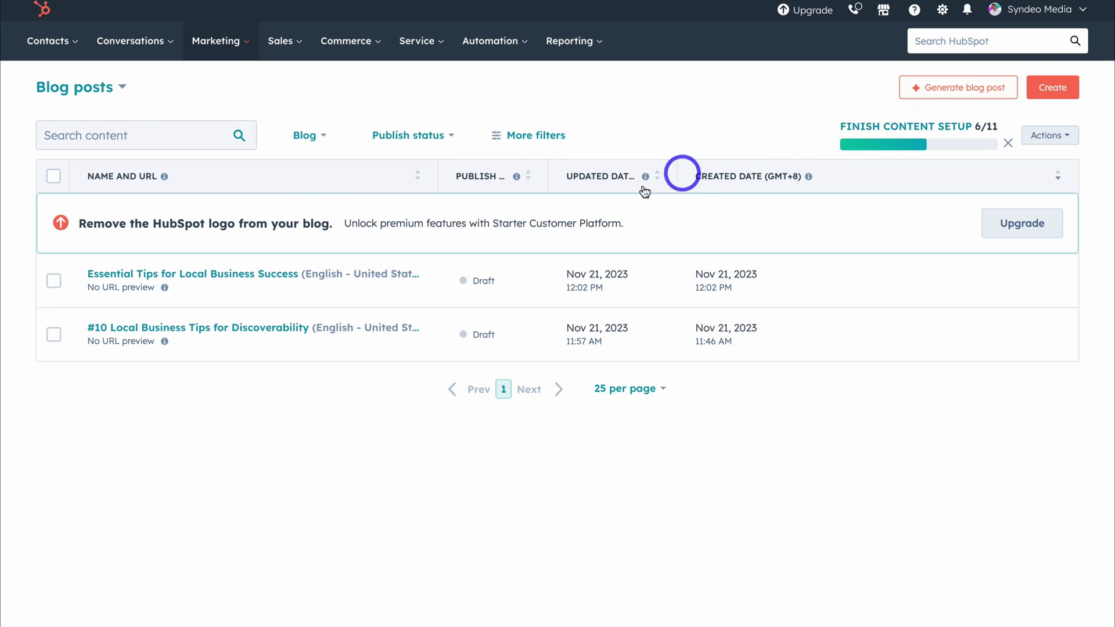
mouse_move(528, 266)
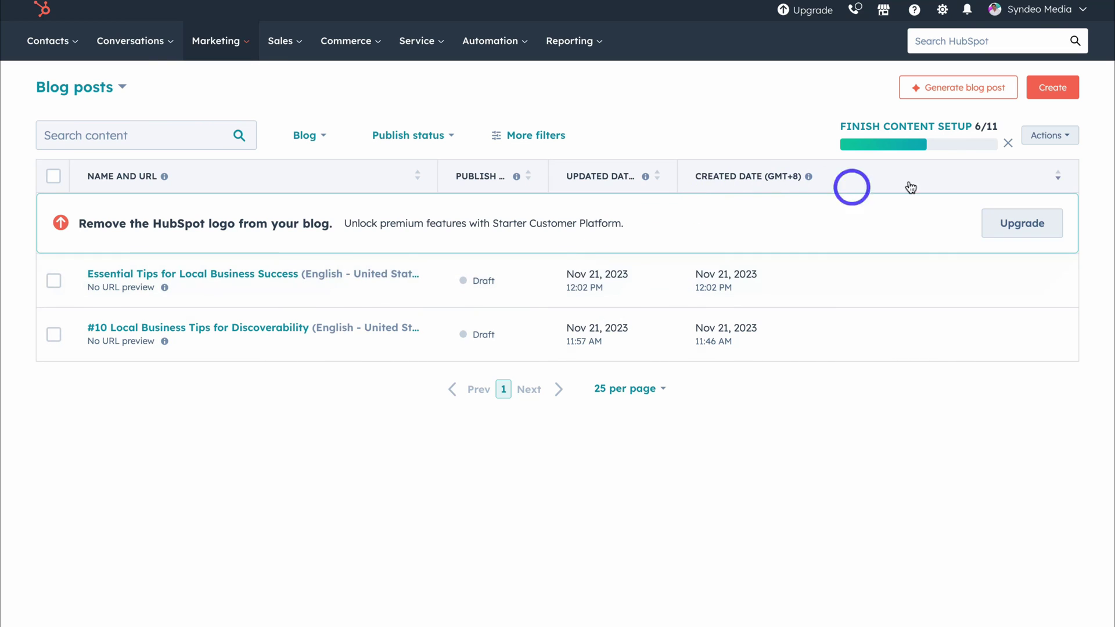